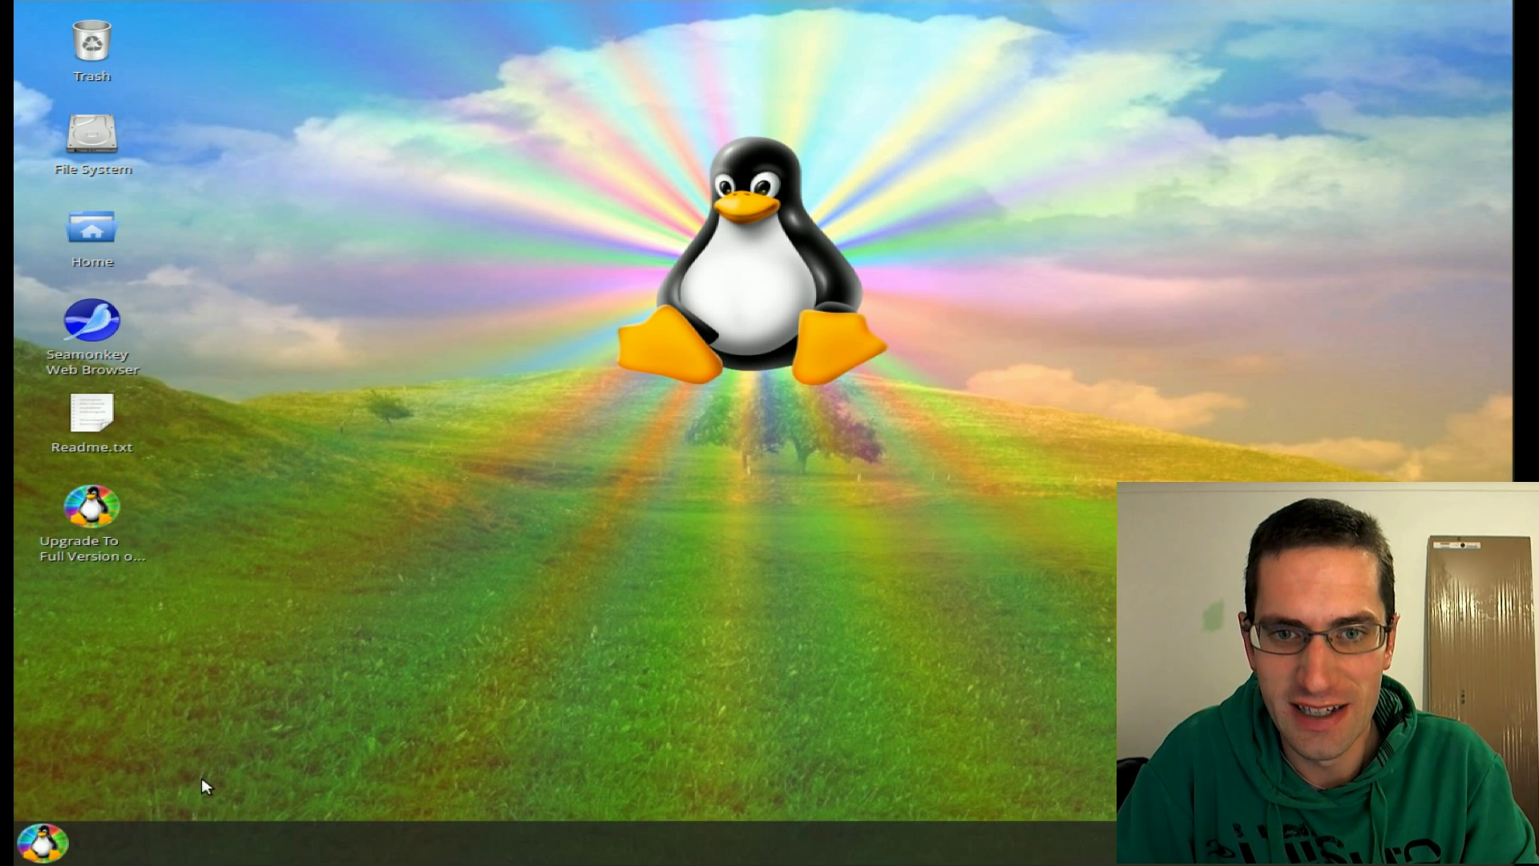
Launch SeaMonkey from its desktop icon so it opens on the DuckDuckGo page
double_click(118, 315)
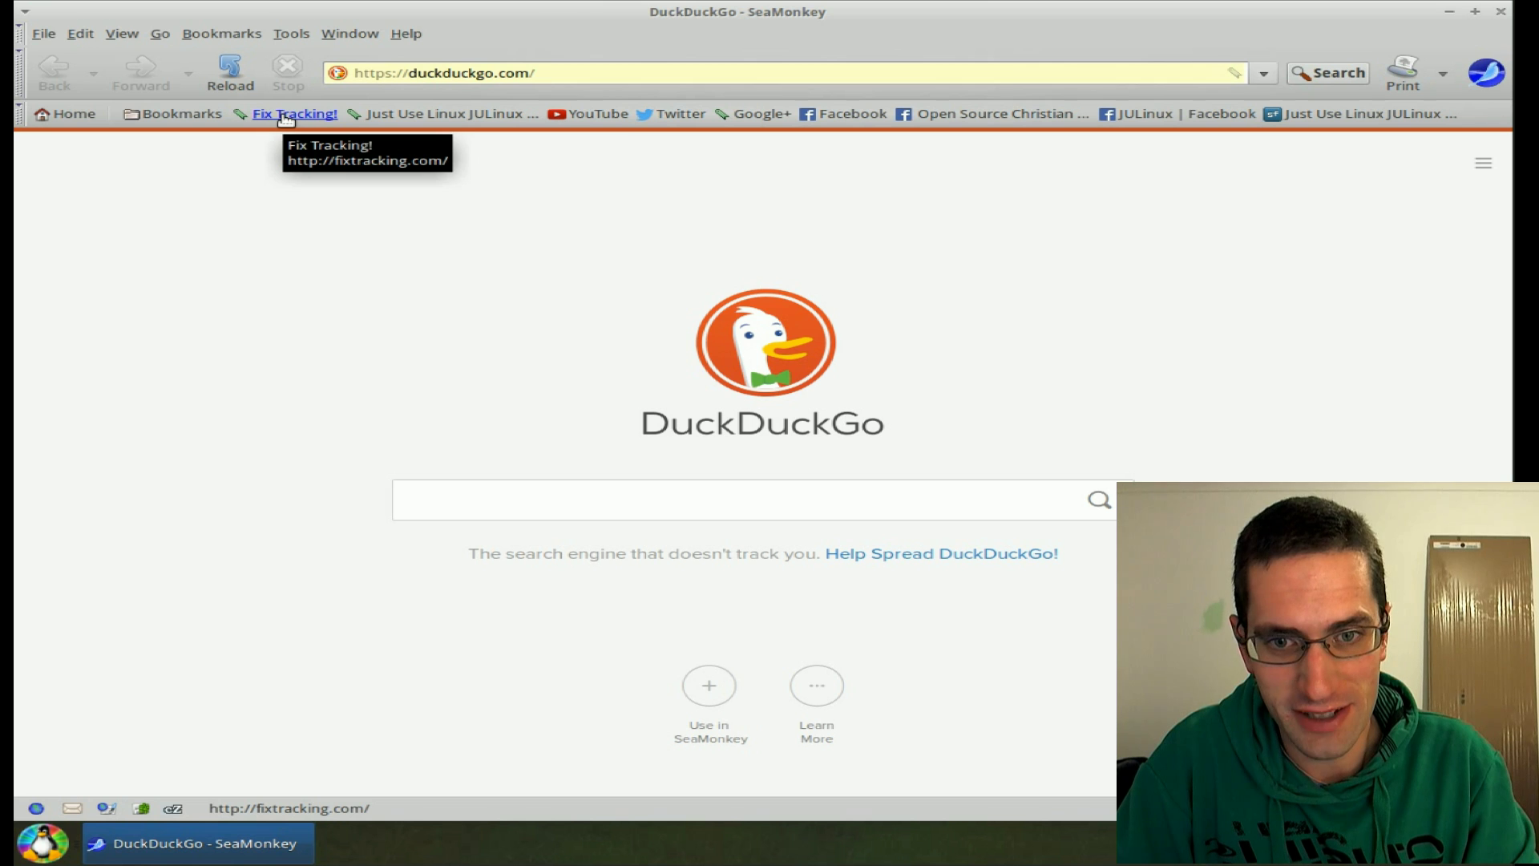
Visit the Fix Tracking!, JULinux website, YouTube channel and Twitter bookmarks
click(286, 117)
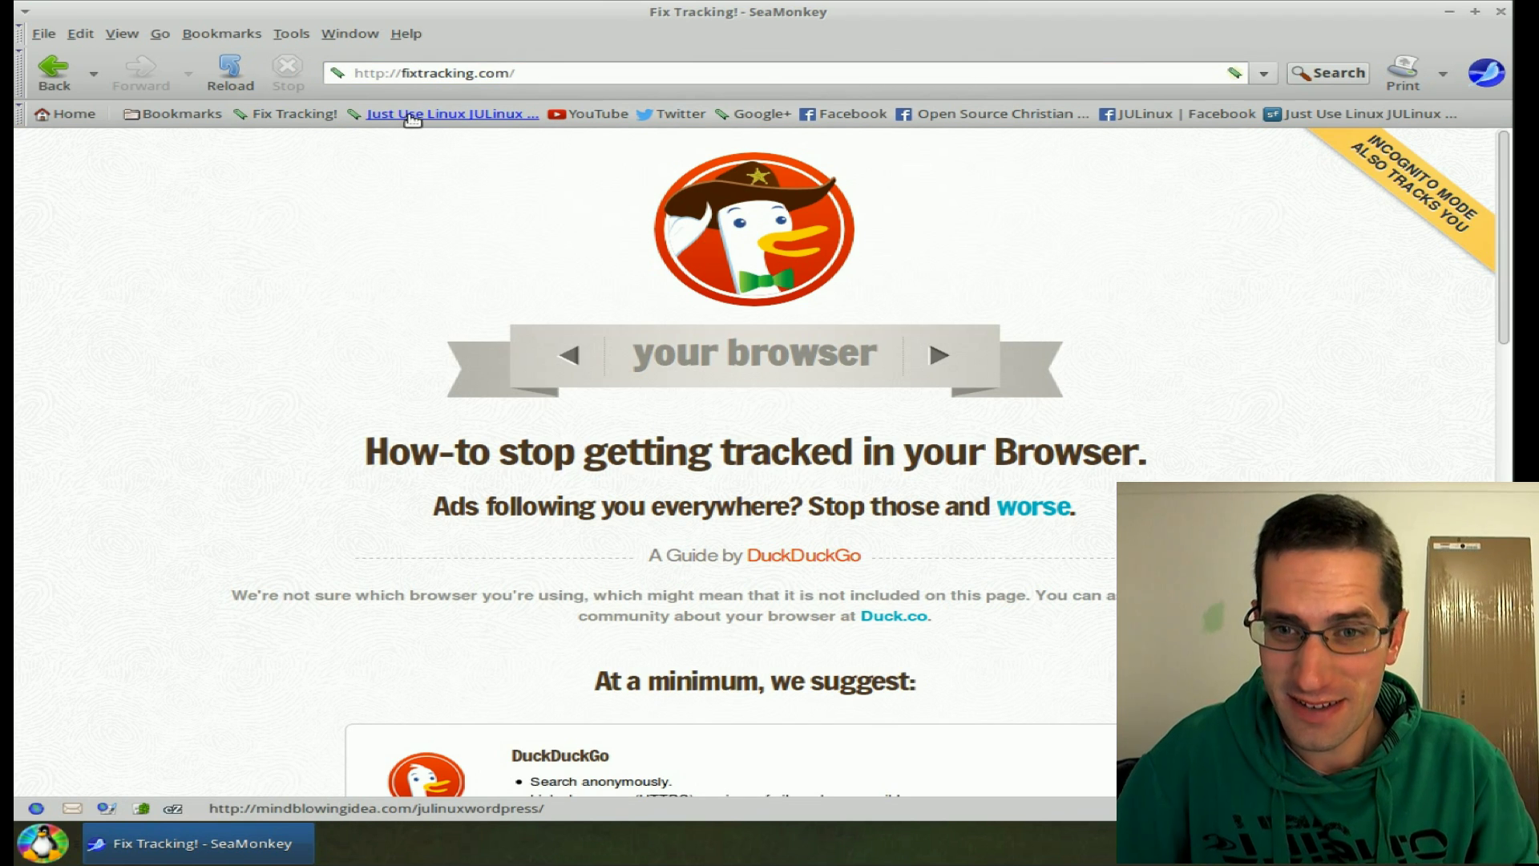
click(428, 117)
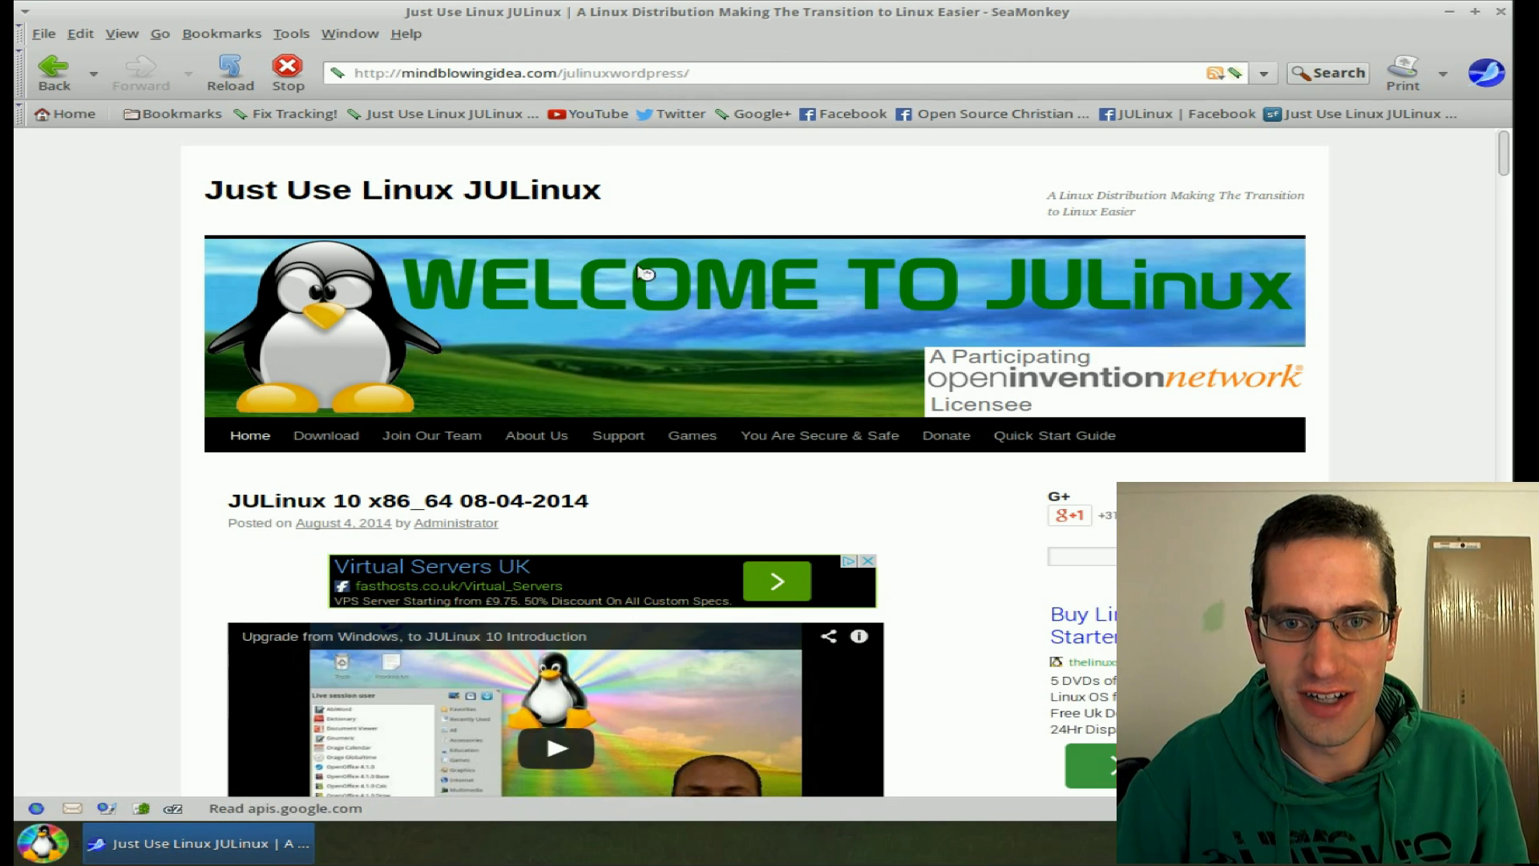
click(638, 115)
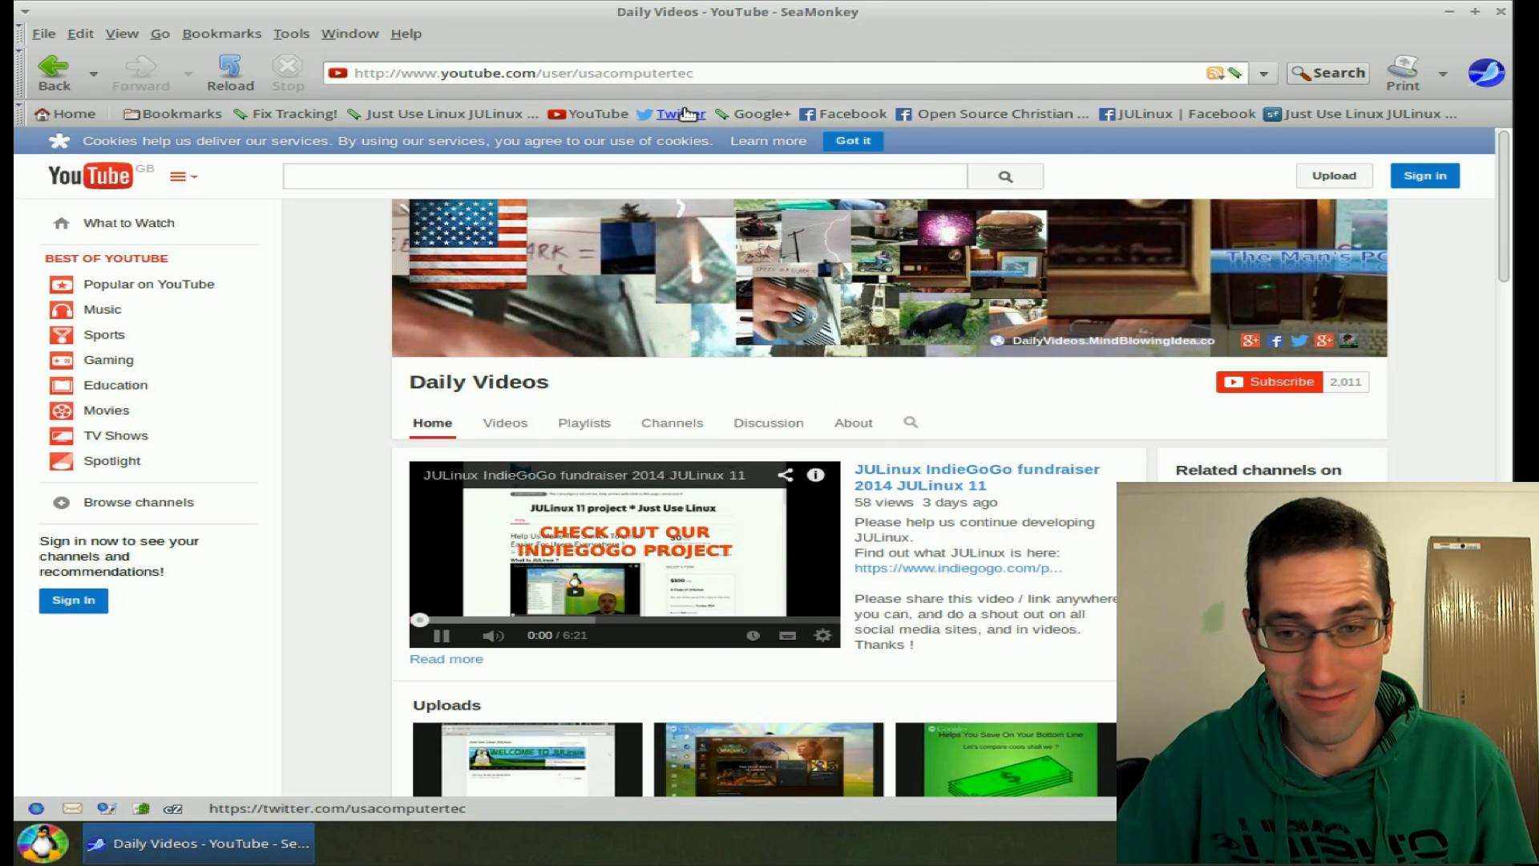
click(687, 114)
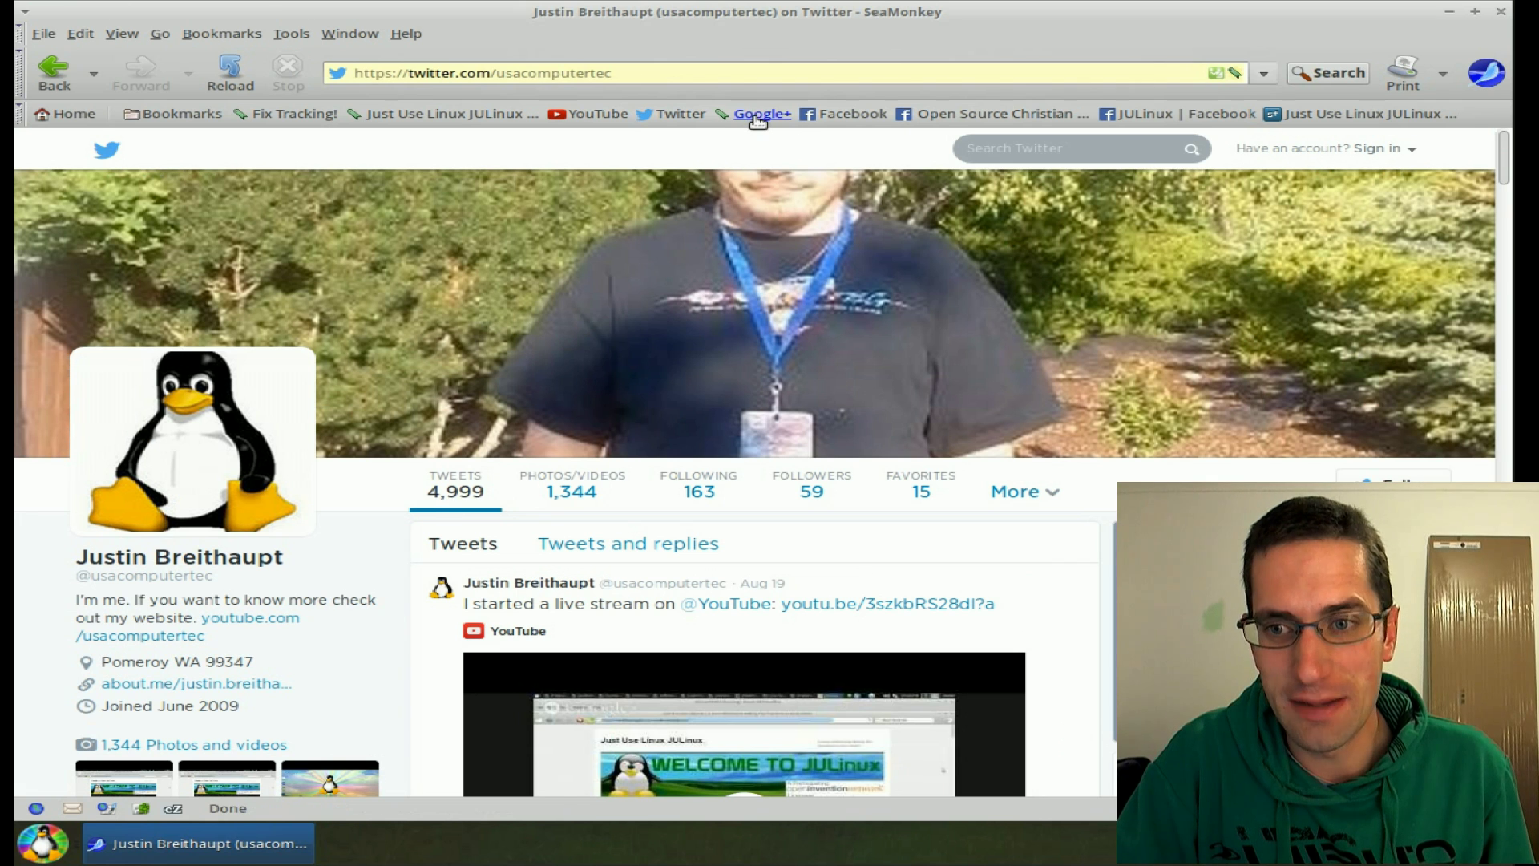
Visit the three Facebook bookmarks and SourceForge page, then open Readme.txt from the desktop
click(850, 114)
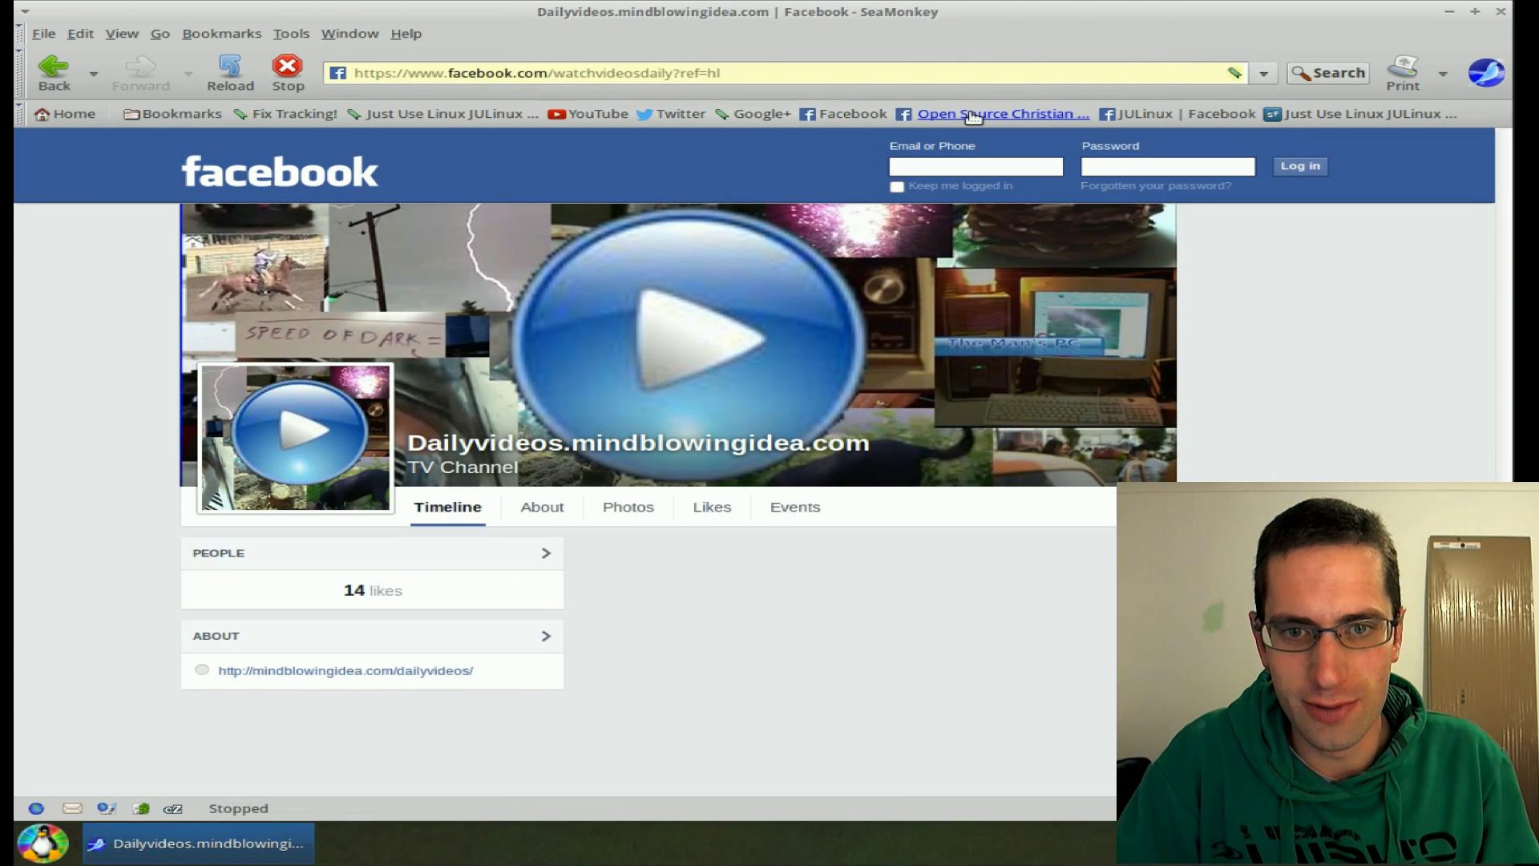
click(971, 114)
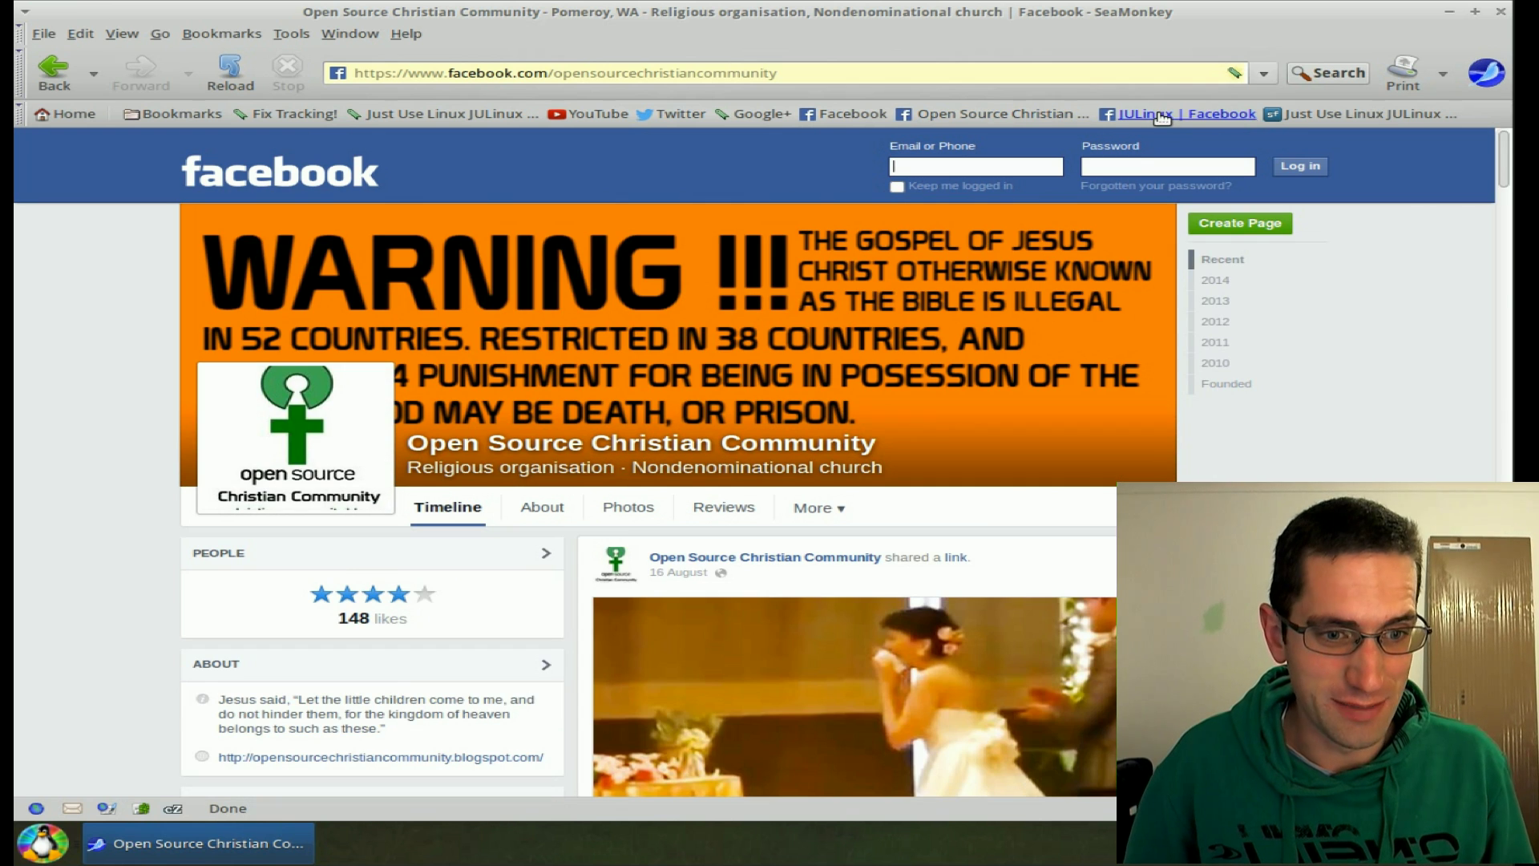
click(1155, 115)
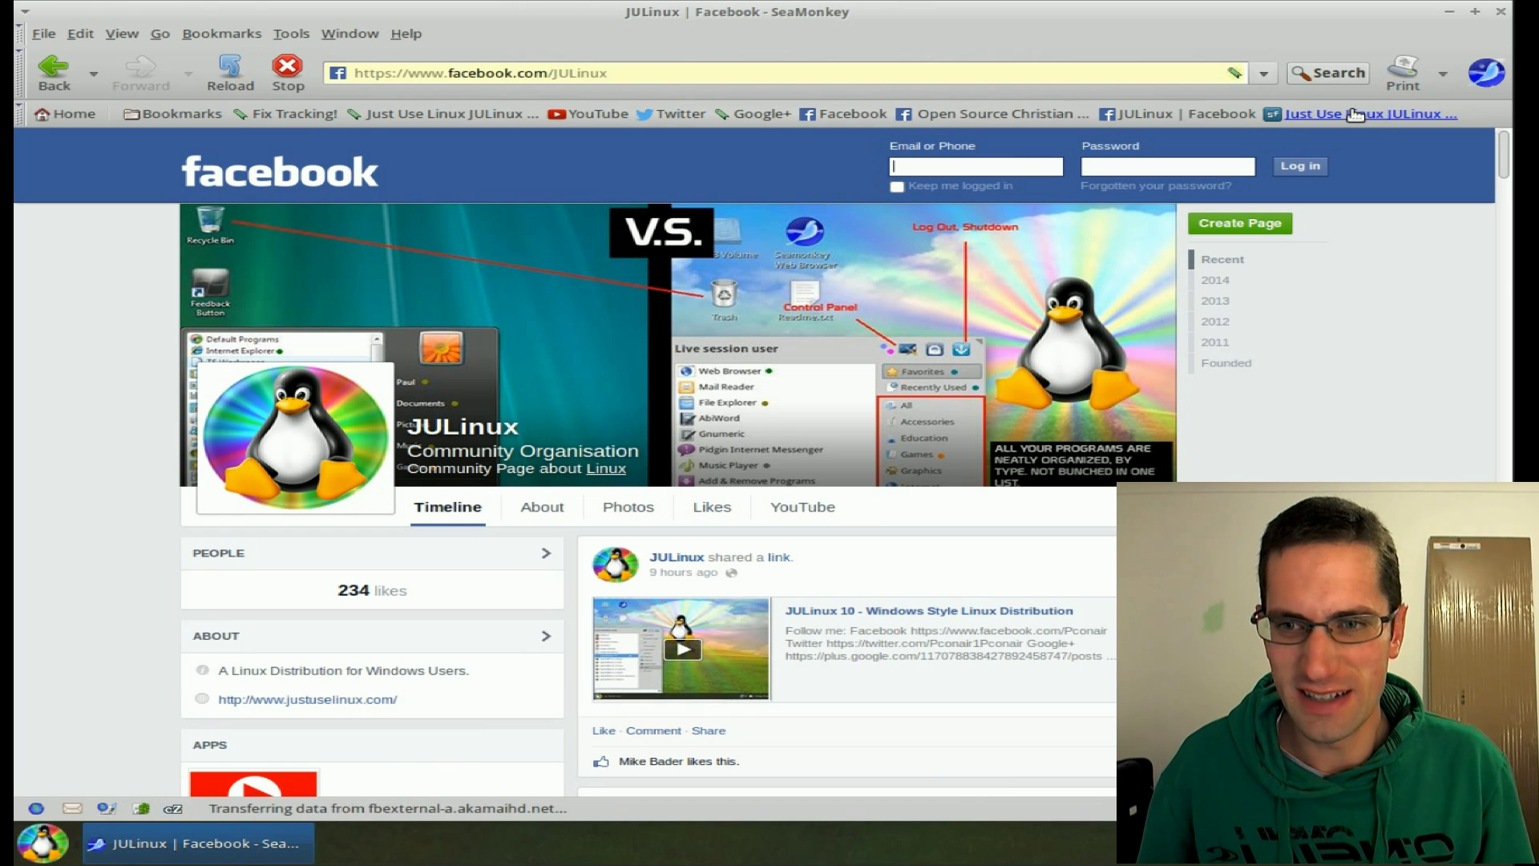
click(1355, 115)
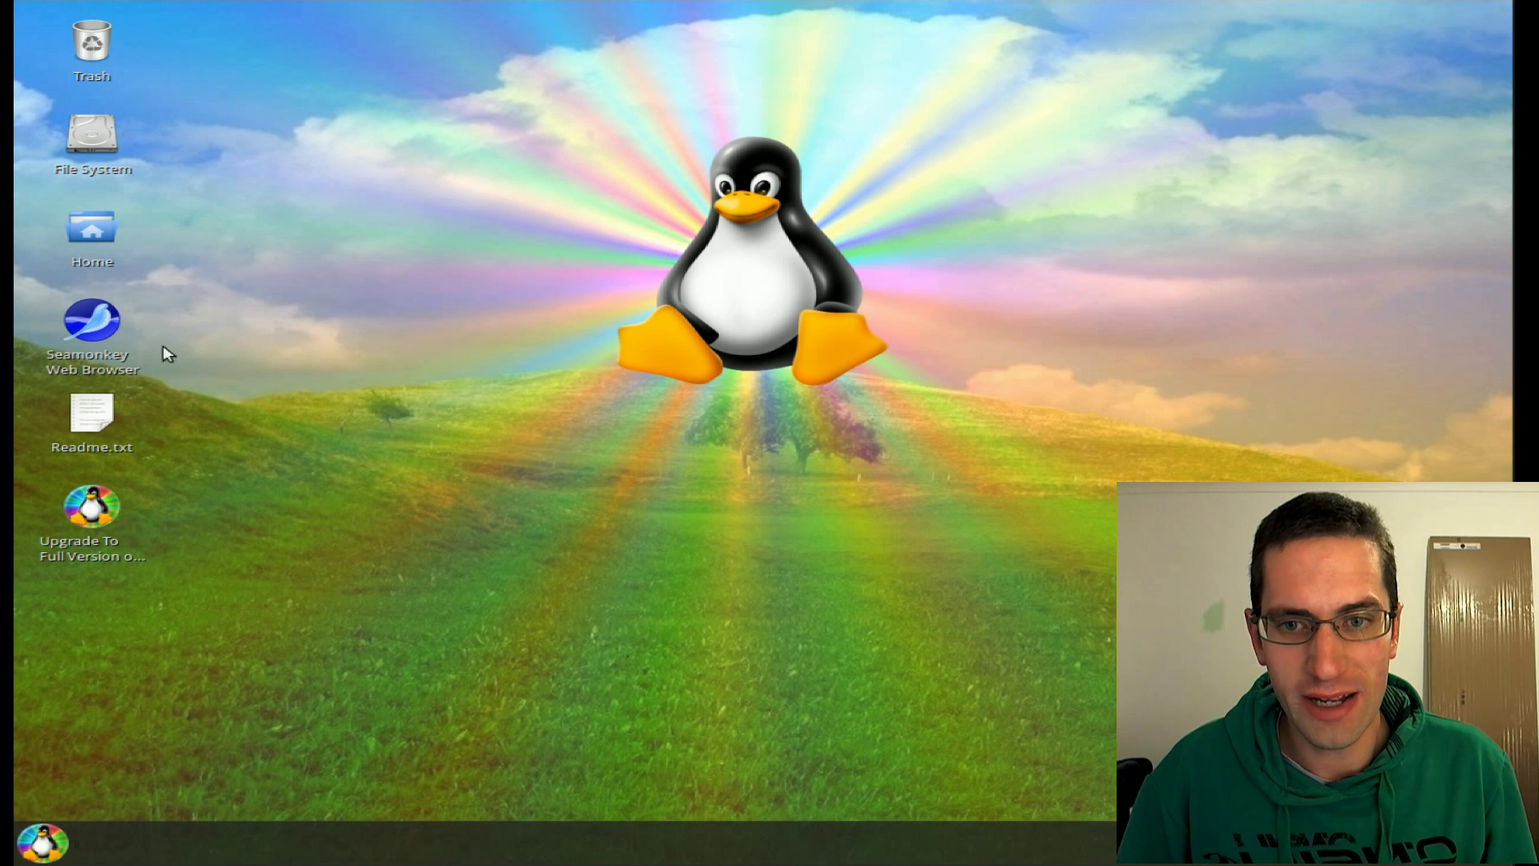
double_click(94, 412)
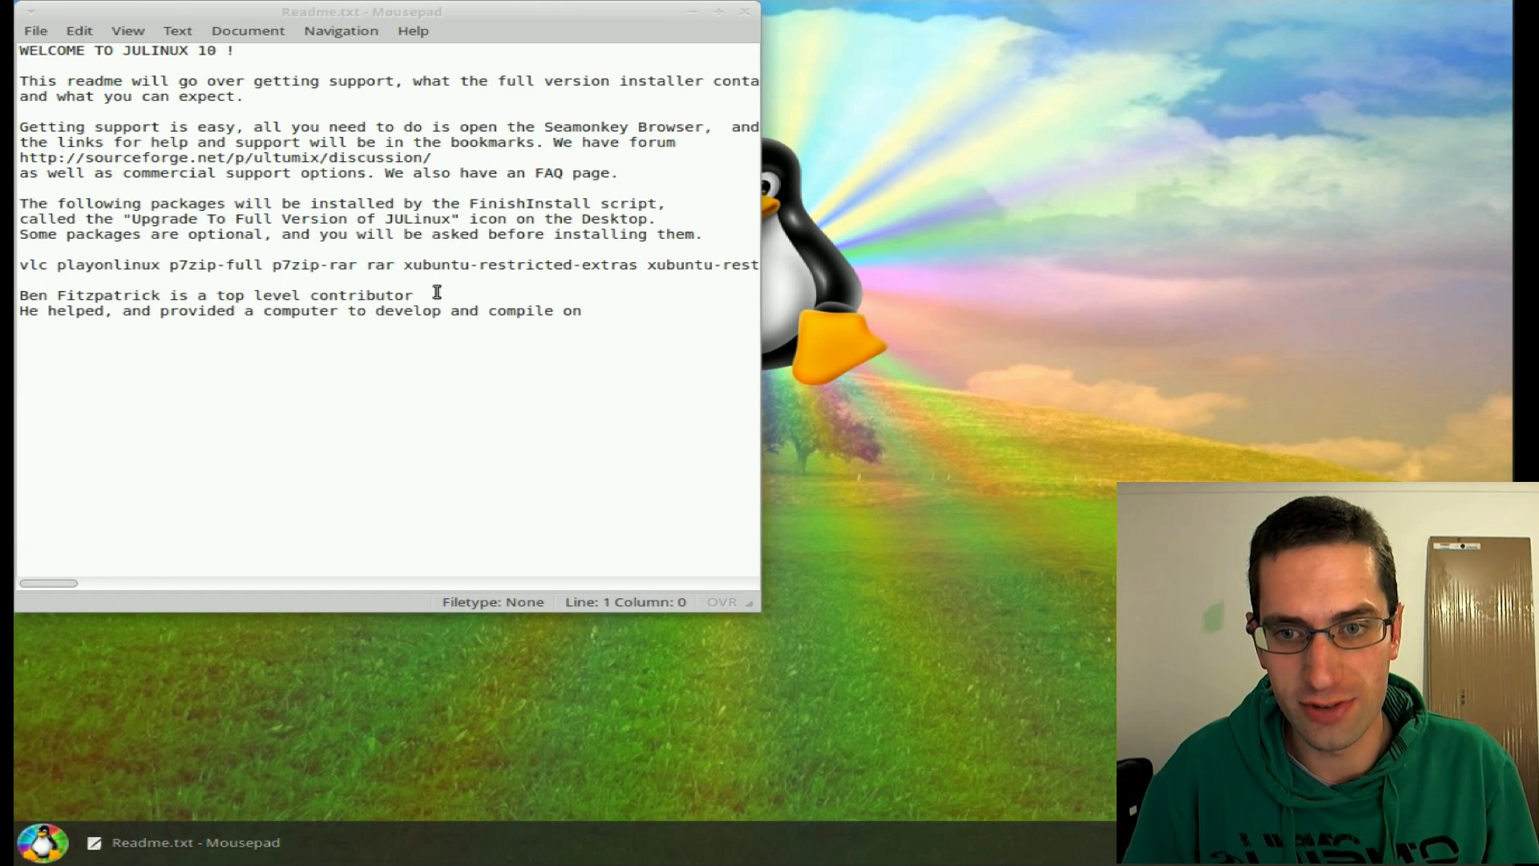
scroll(433, 295, right, 2)
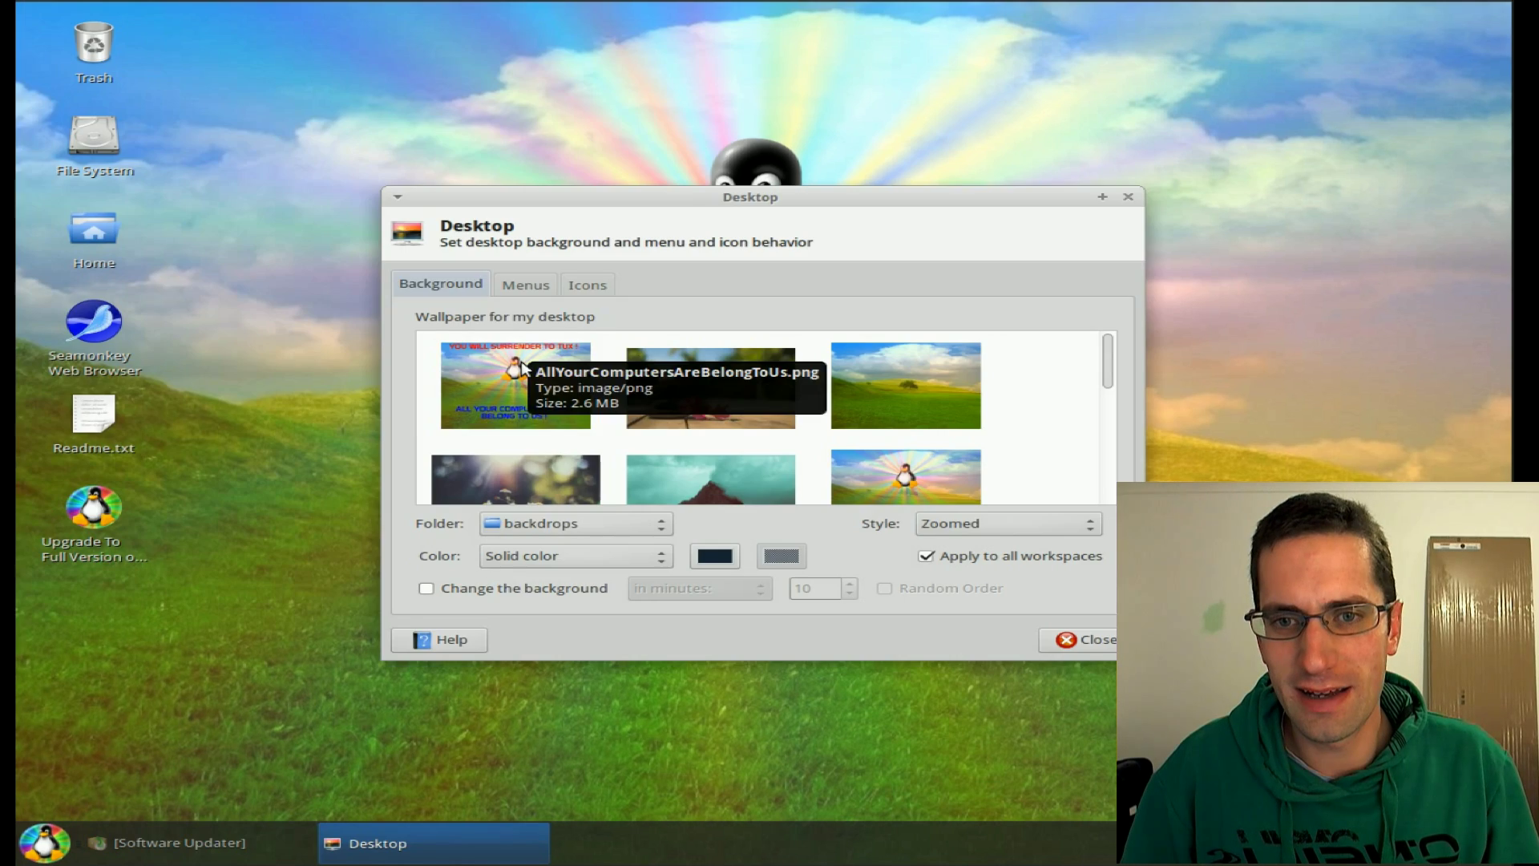
Try the surrender-to-Tux, pebbles and red mountain wallpapers, then keep rainbow Tux and close
click(516, 383)
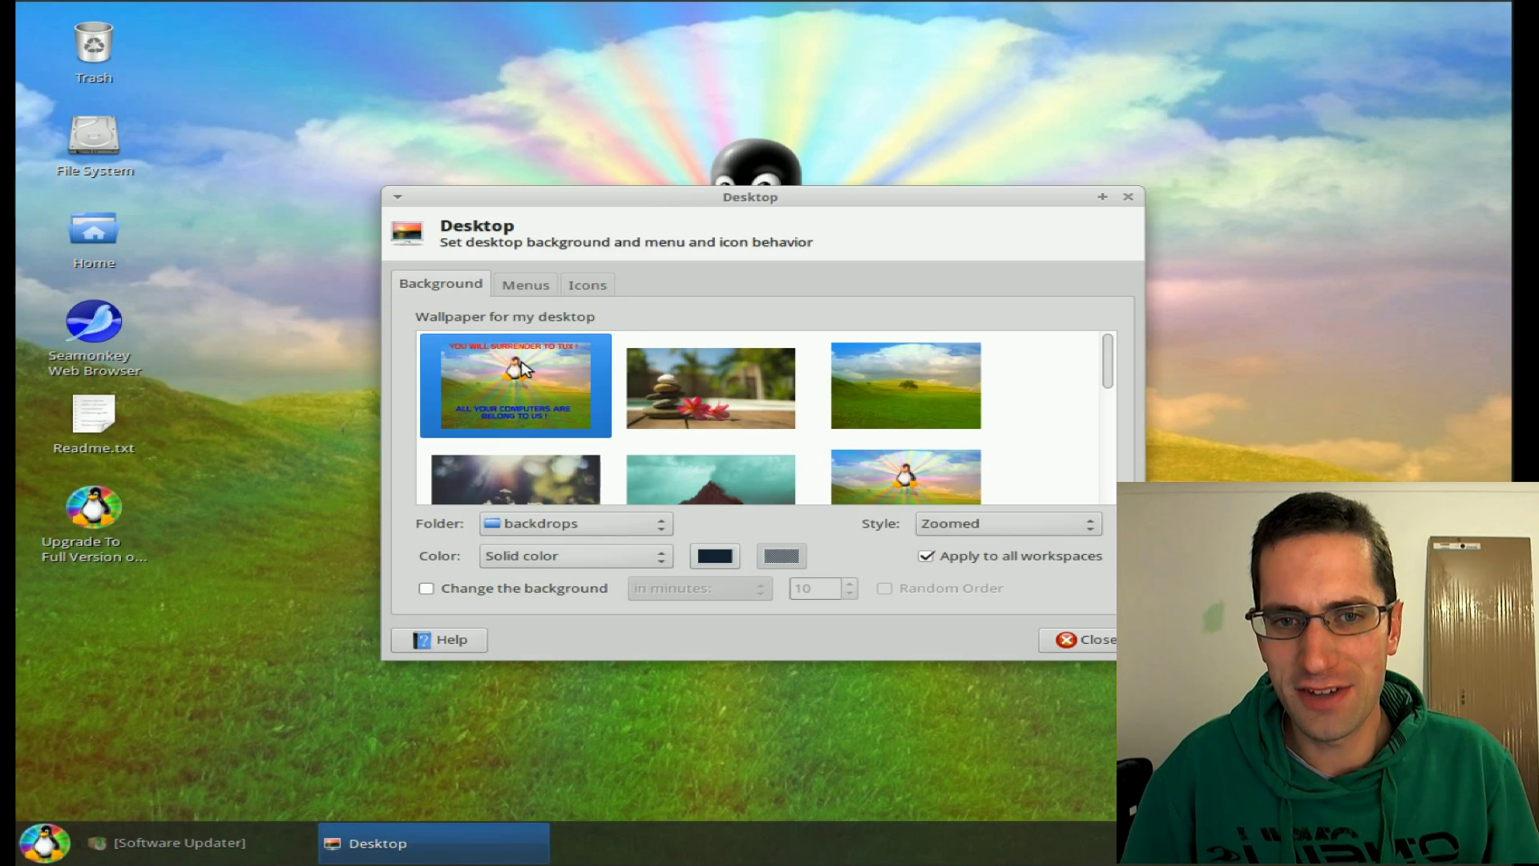
drag(806, 347, 664, 147)
click(712, 333)
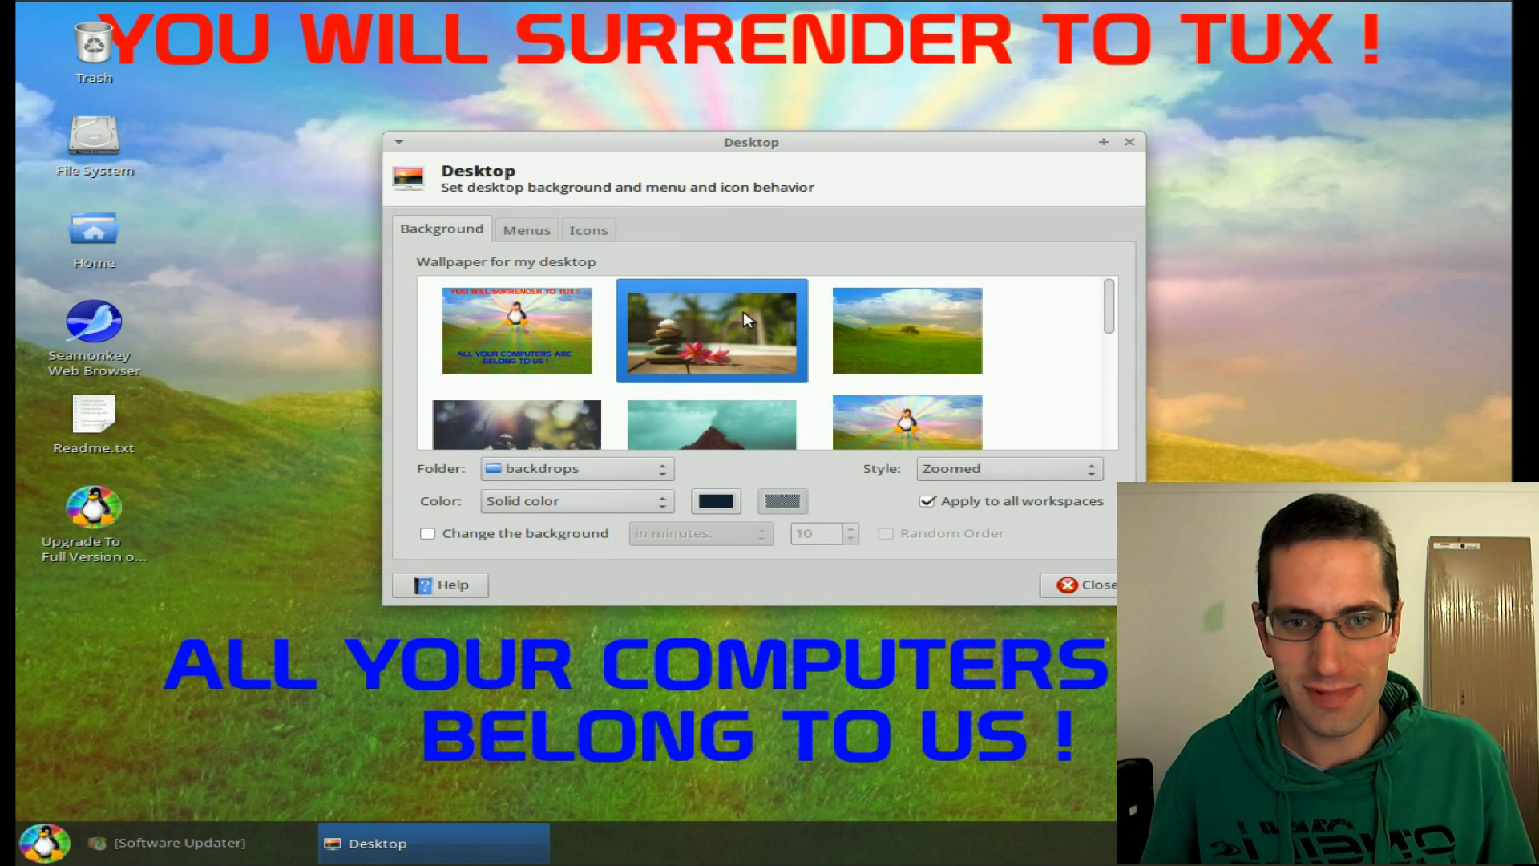
scroll(708, 358, down, 1)
scroll(708, 359, down, 3)
scroll(714, 333, up, 2)
click(718, 346)
scroll(723, 349, down, 4)
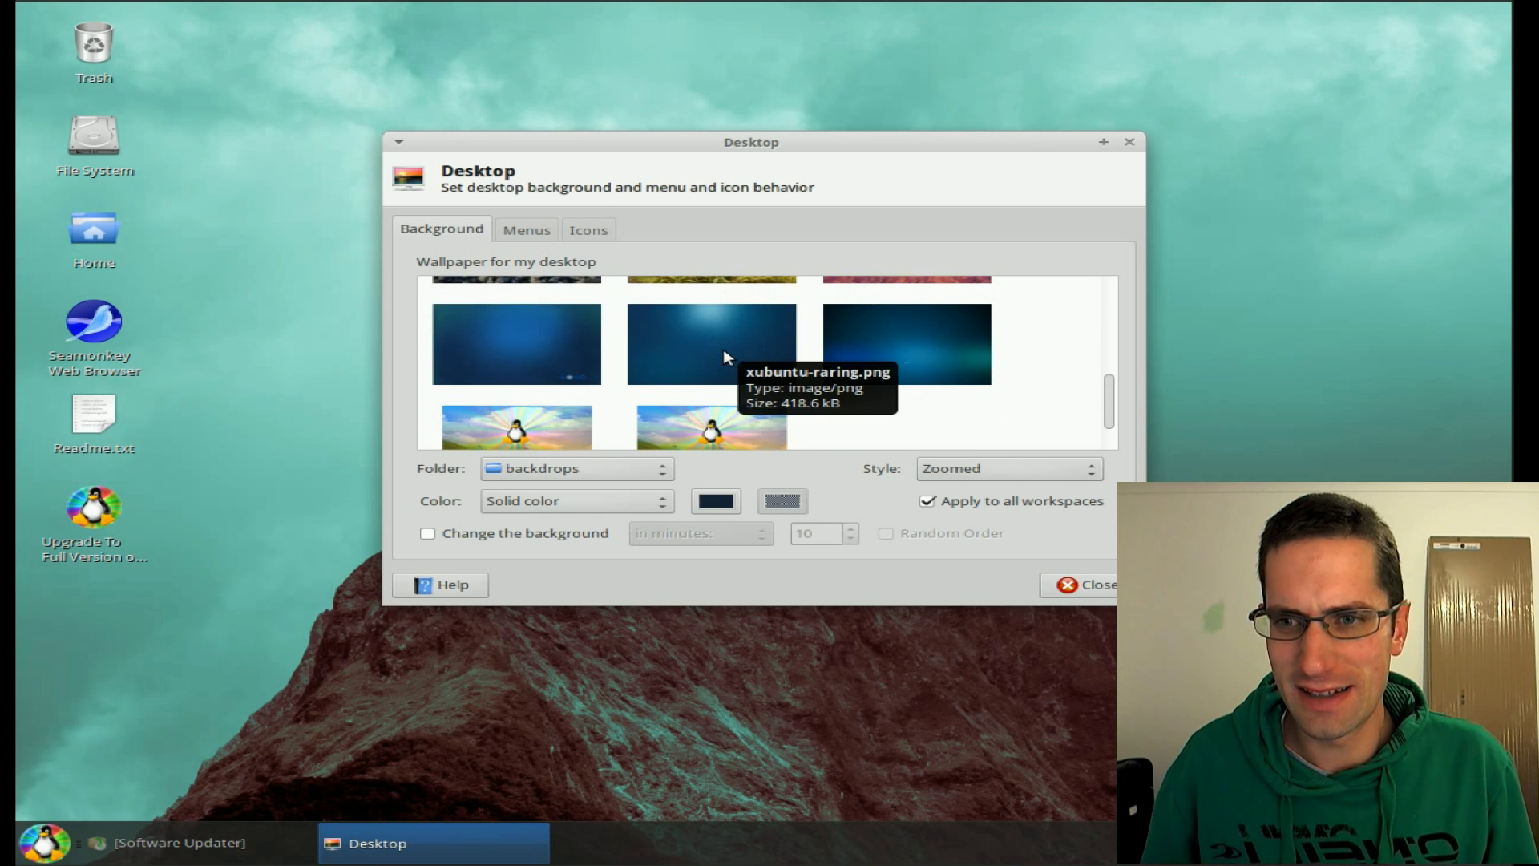
click(731, 375)
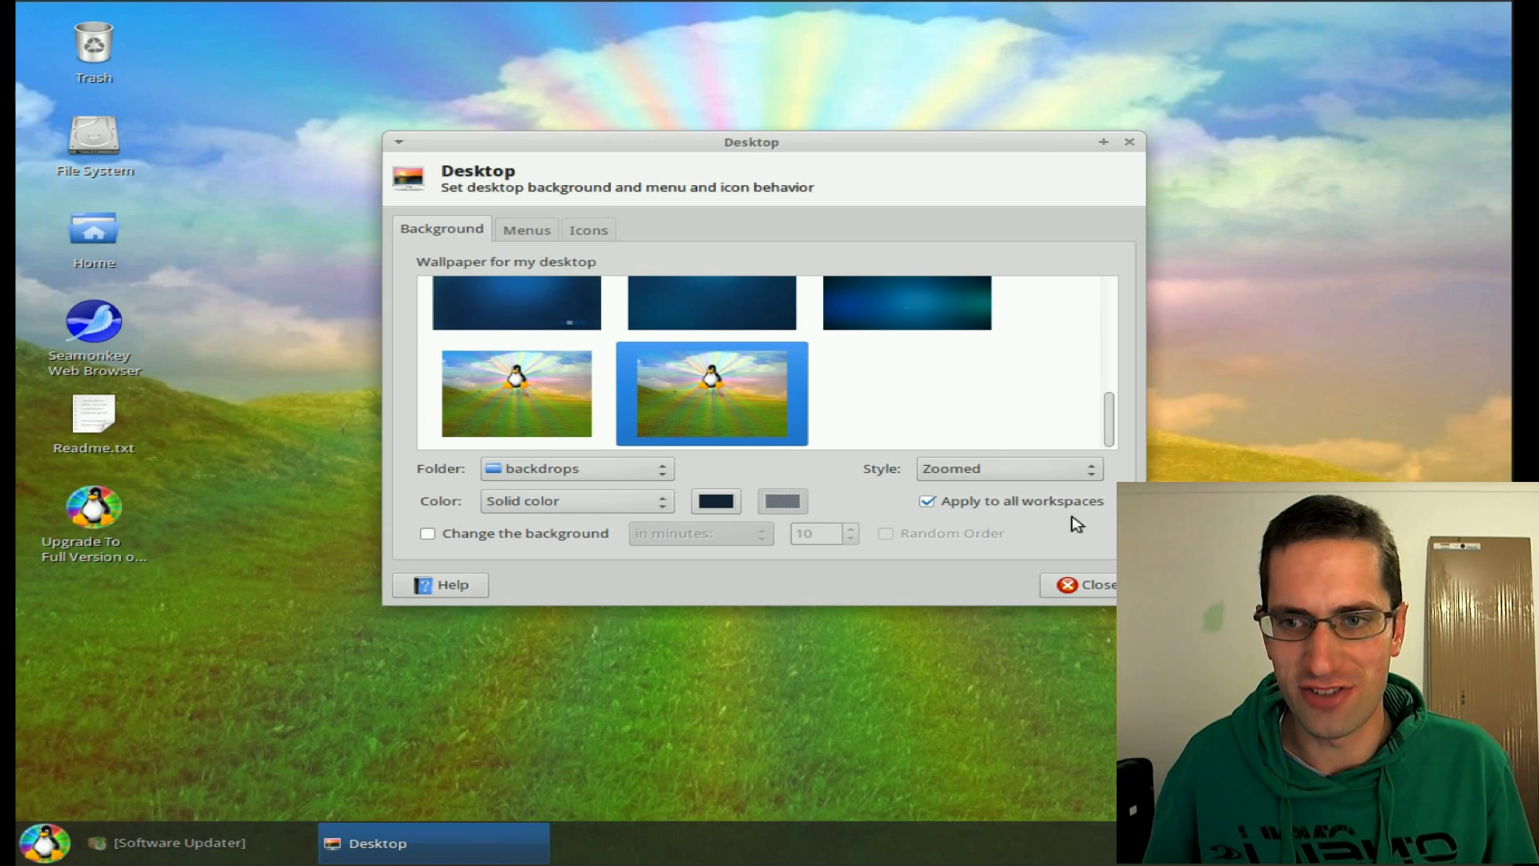
click(1105, 588)
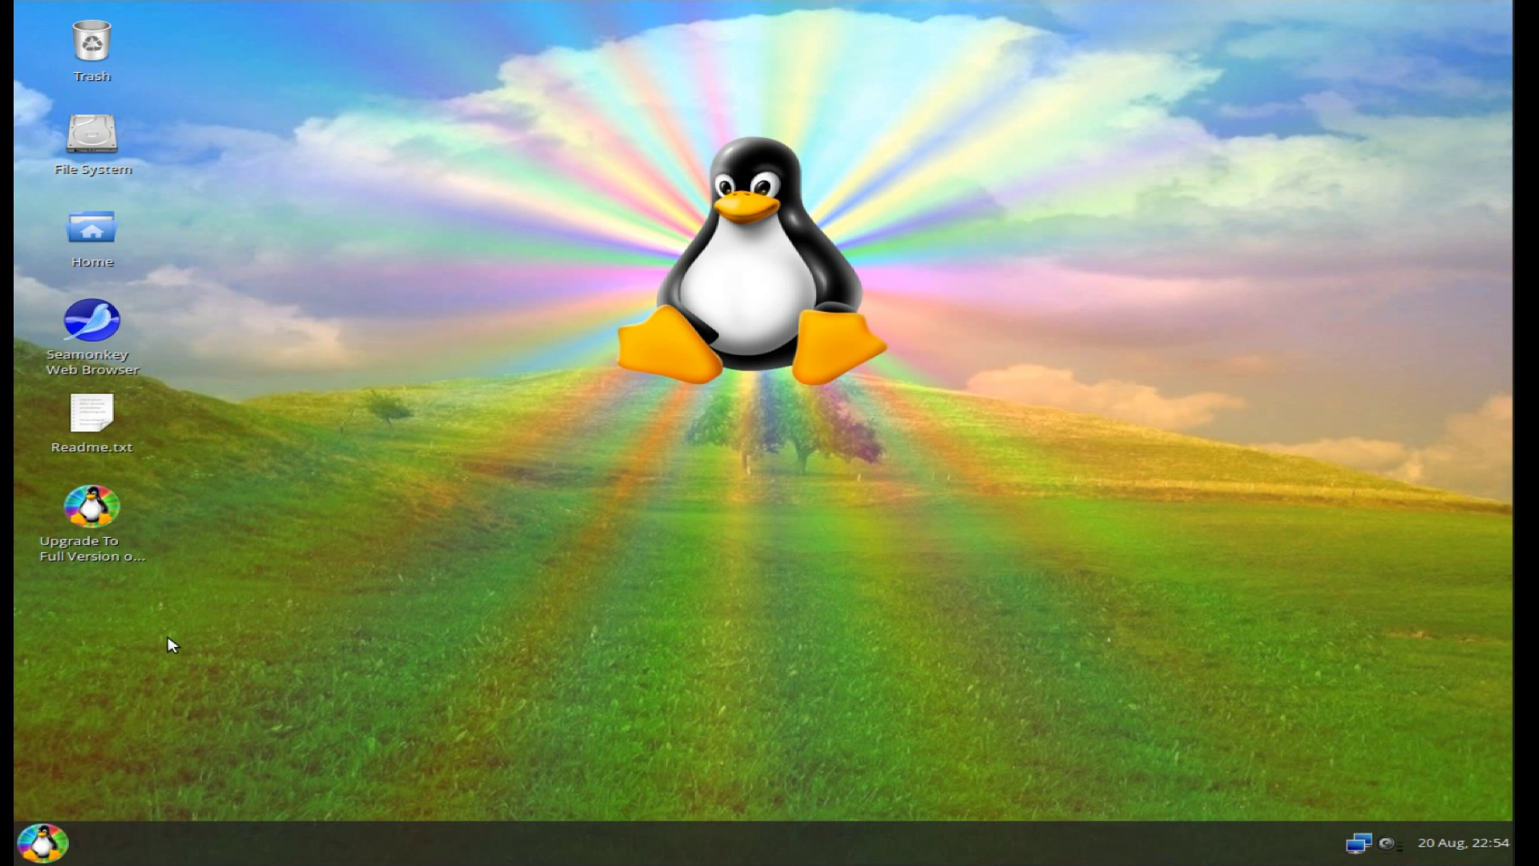
click(43, 842)
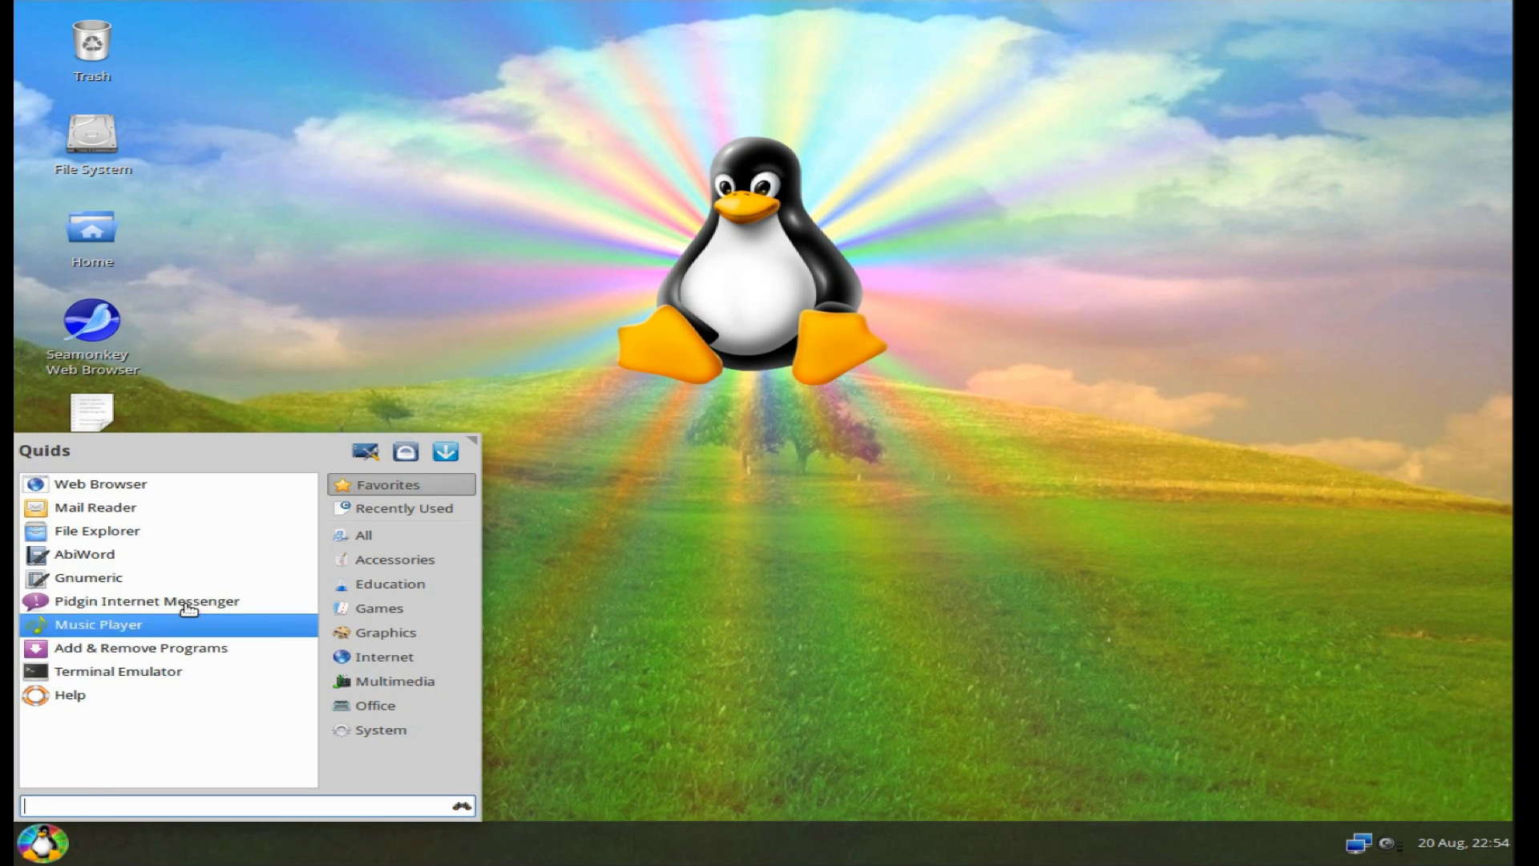
click(1359, 842)
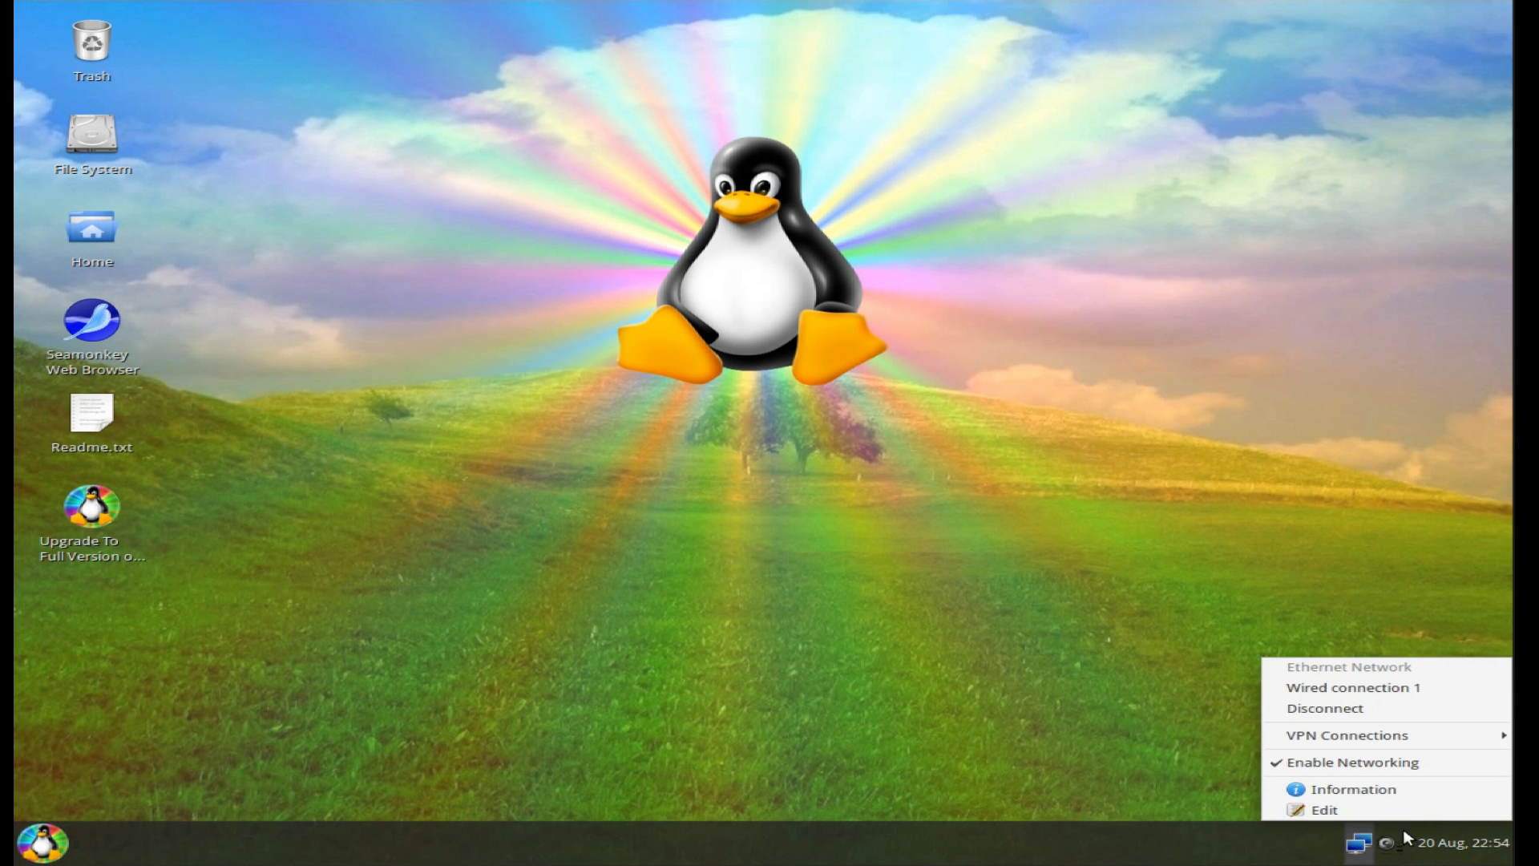
click(1388, 844)
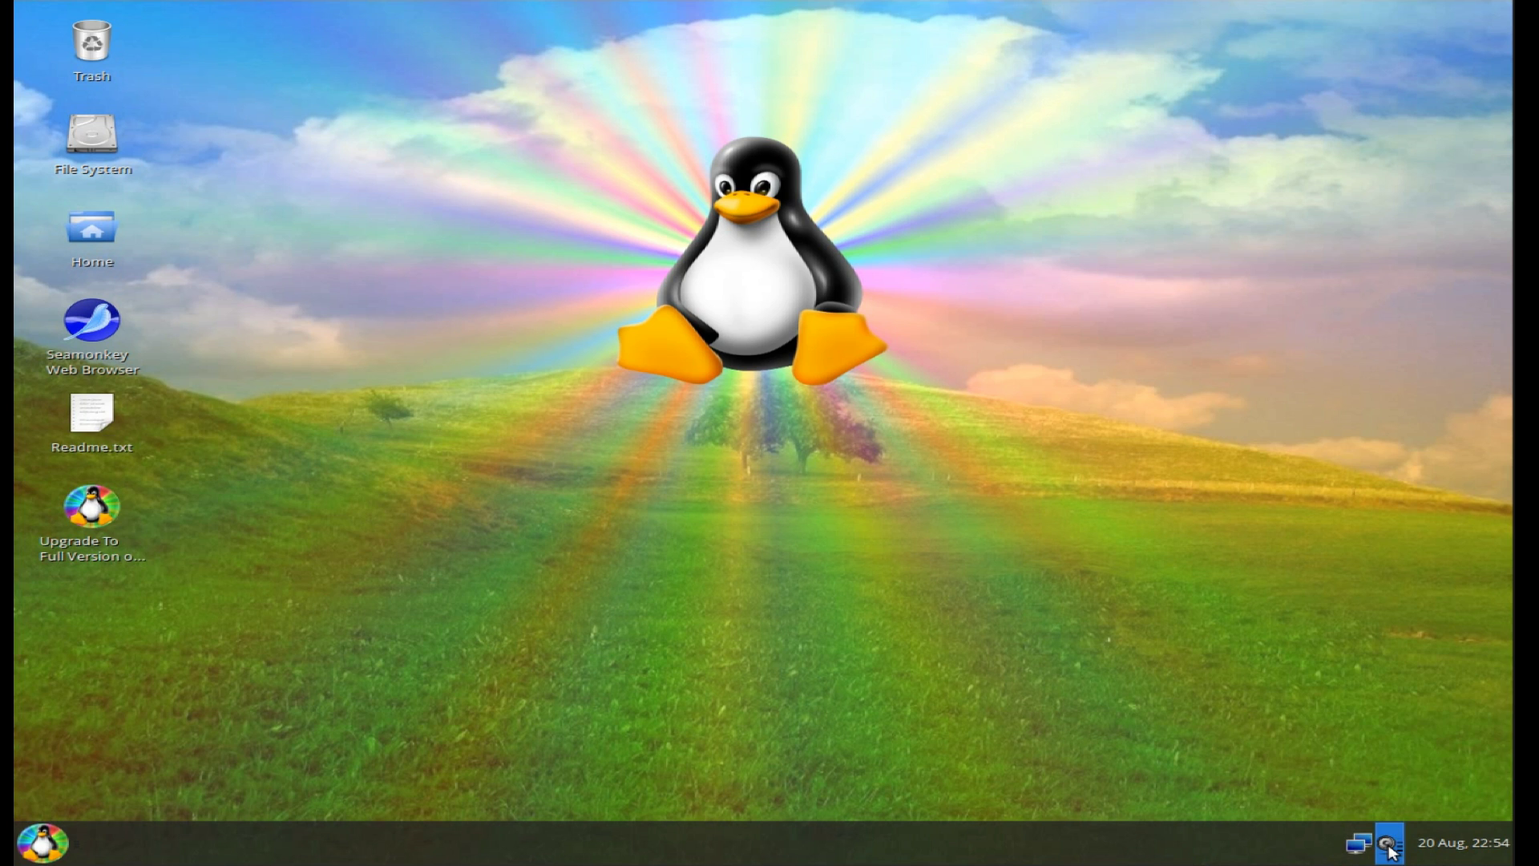
click(1388, 844)
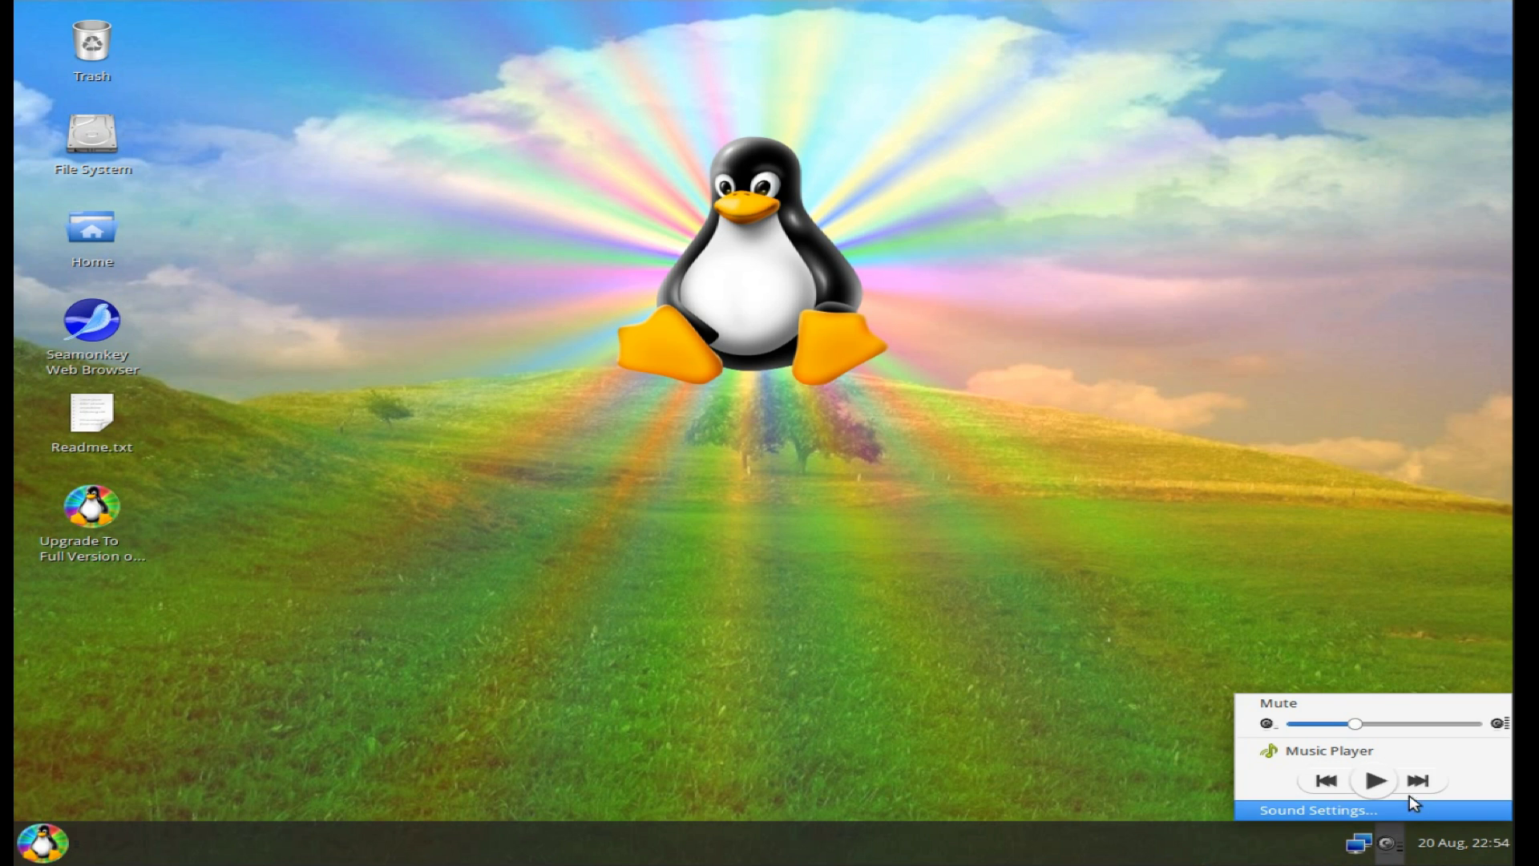
click(1450, 855)
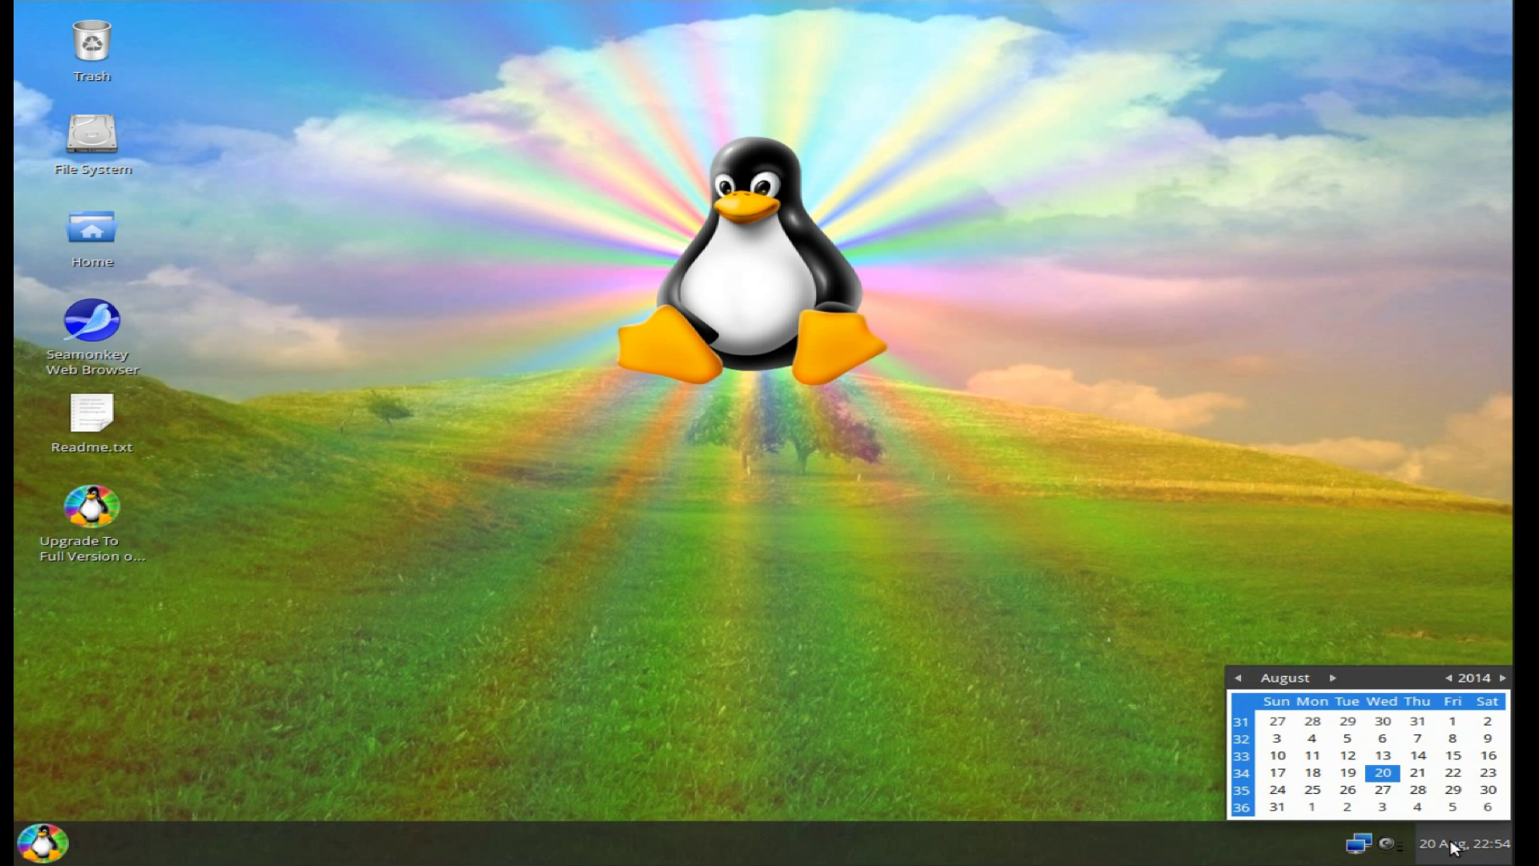
click(1456, 861)
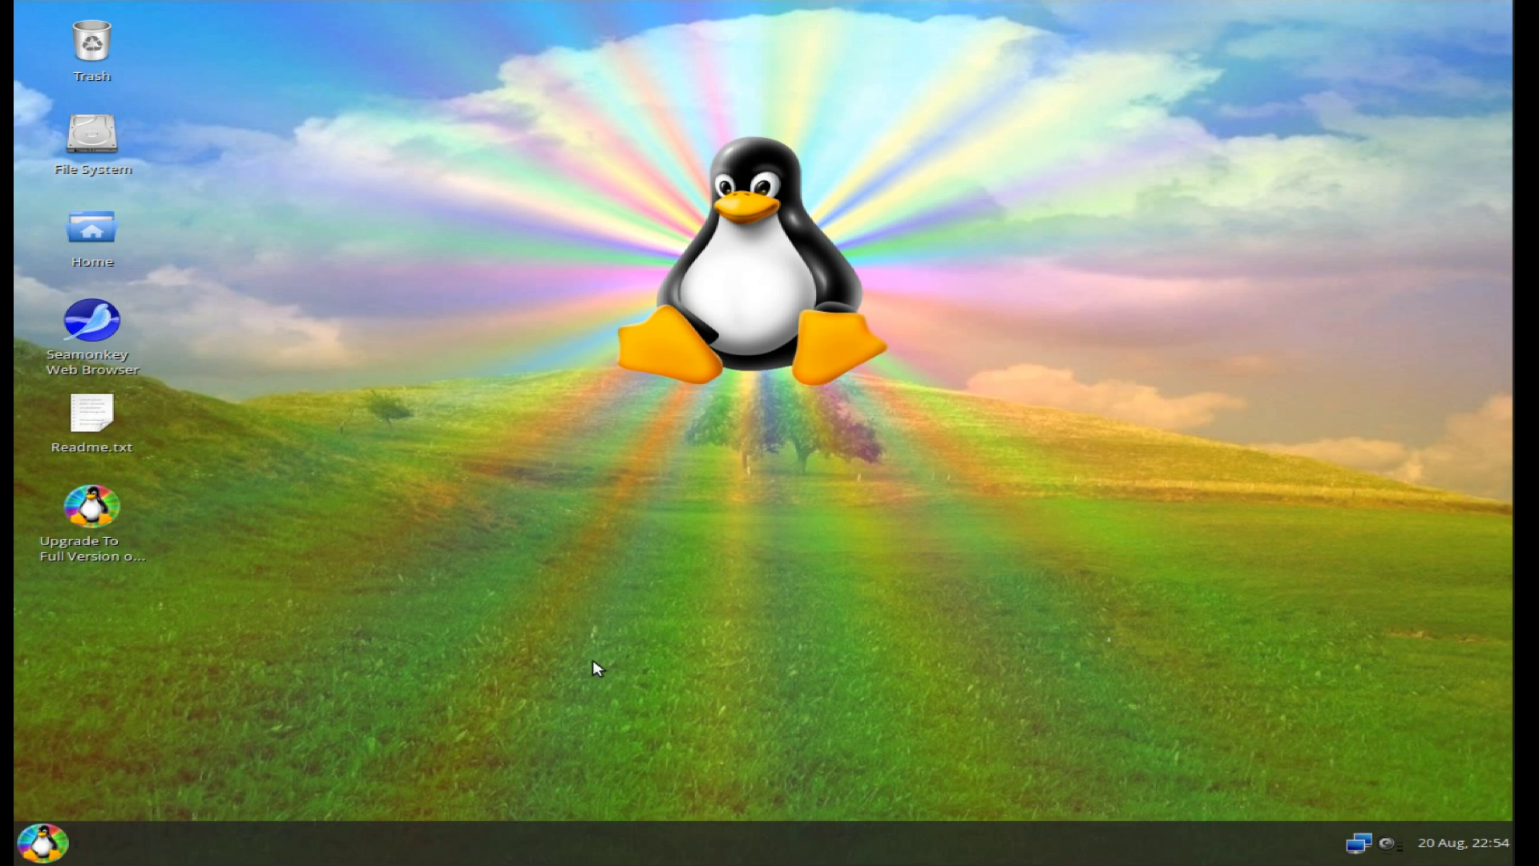
Launch the Settings Manager from the desktop's right-click Applications menu
right_click(516, 266)
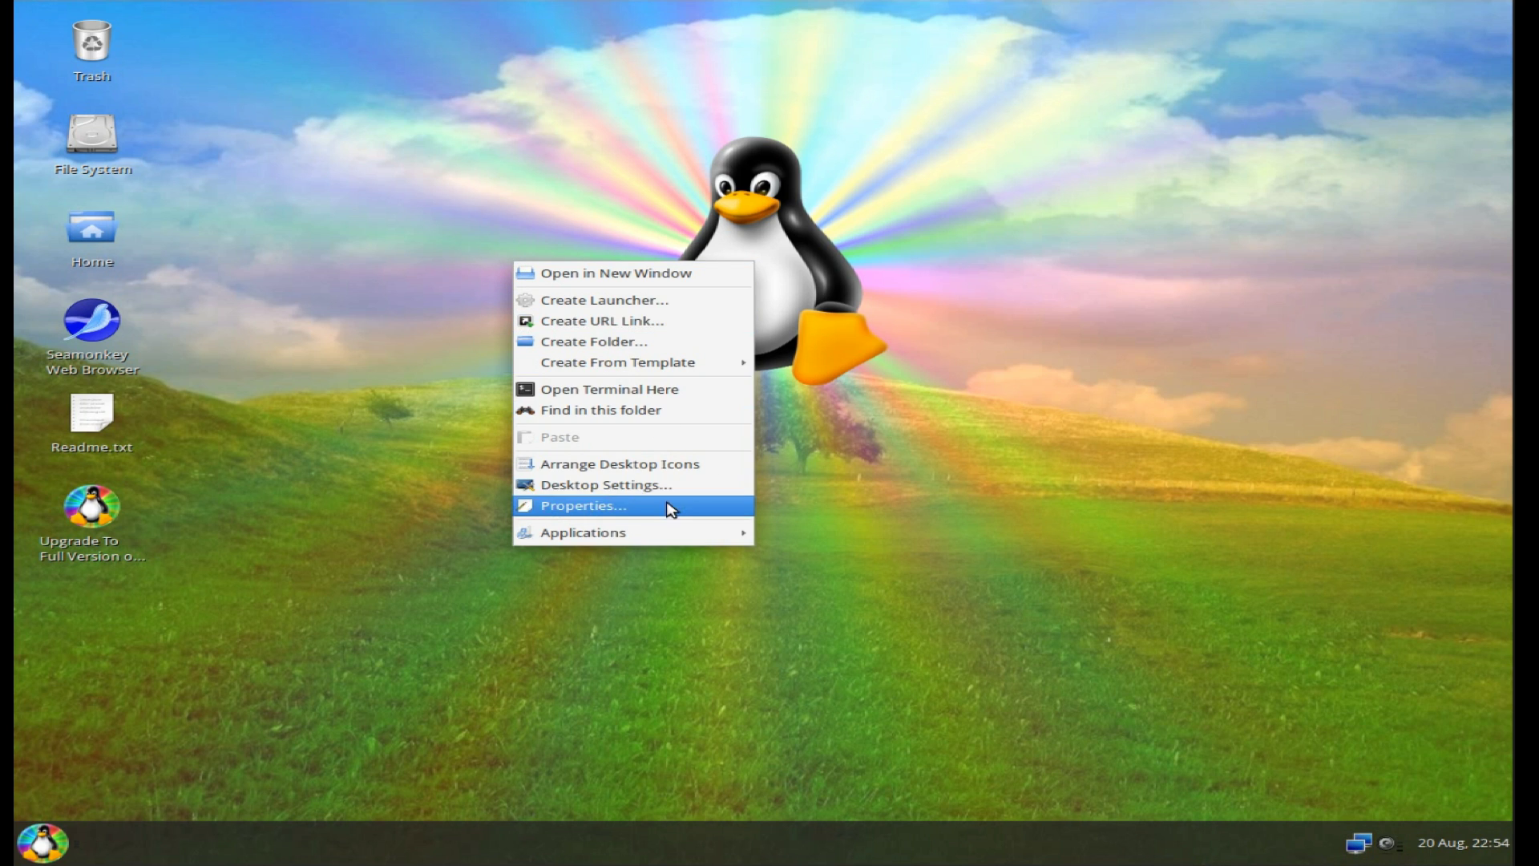
mouse_move(676, 545)
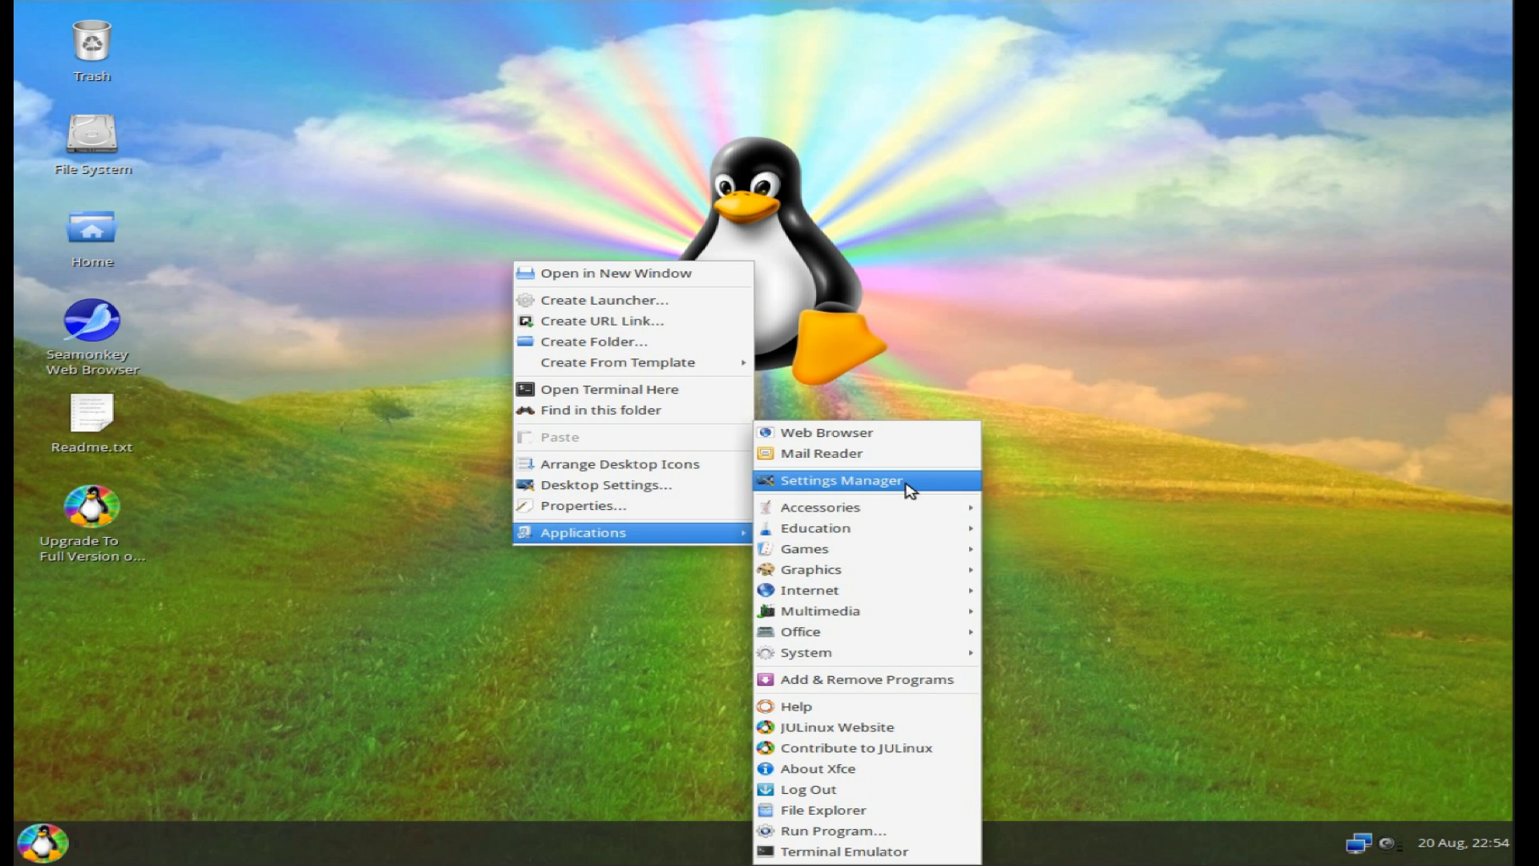
click(862, 372)
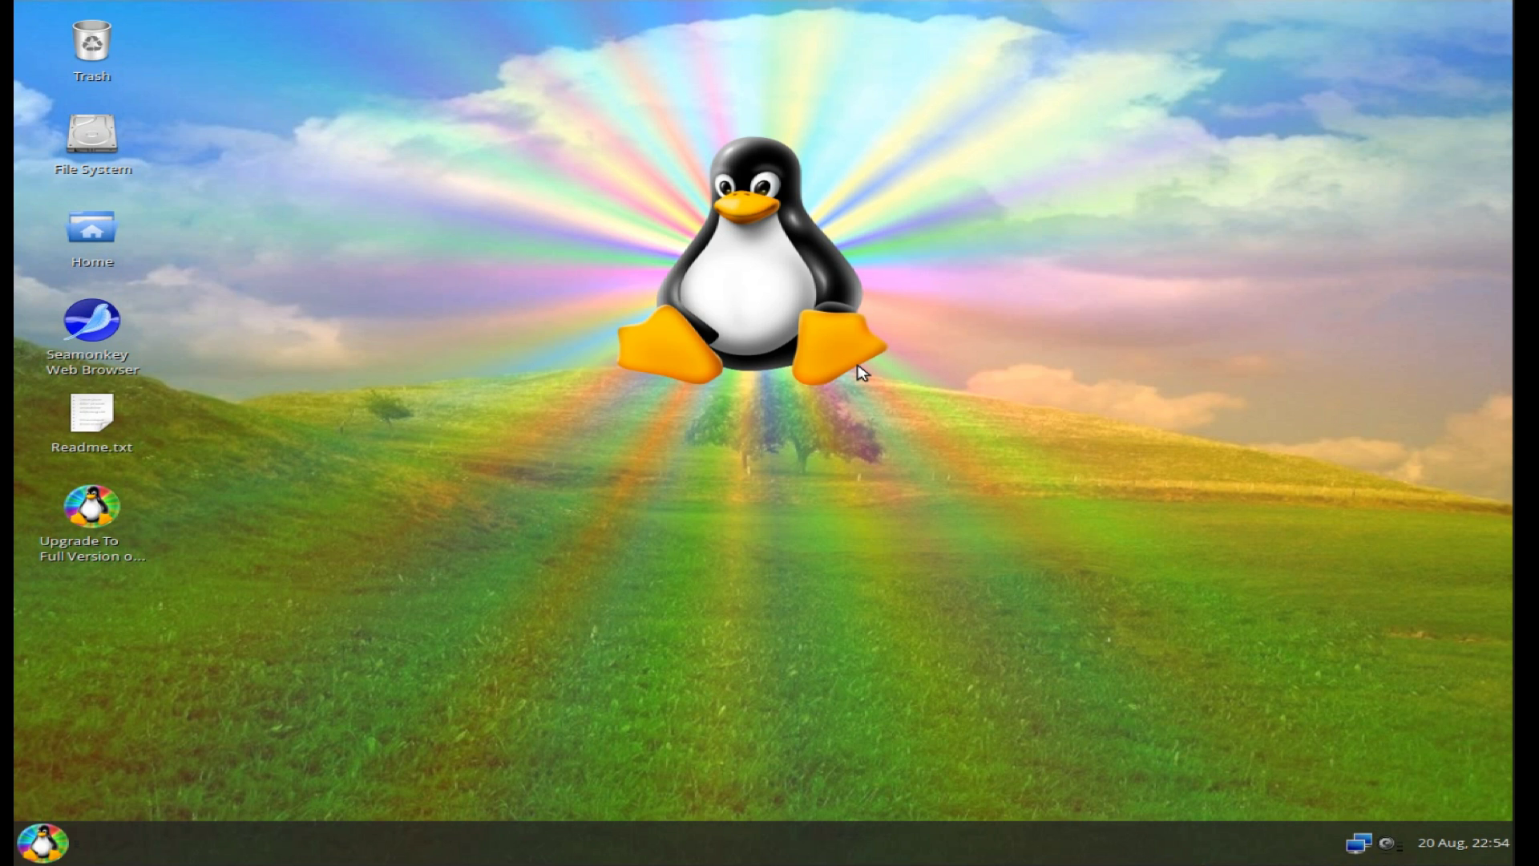
right_click(862, 373)
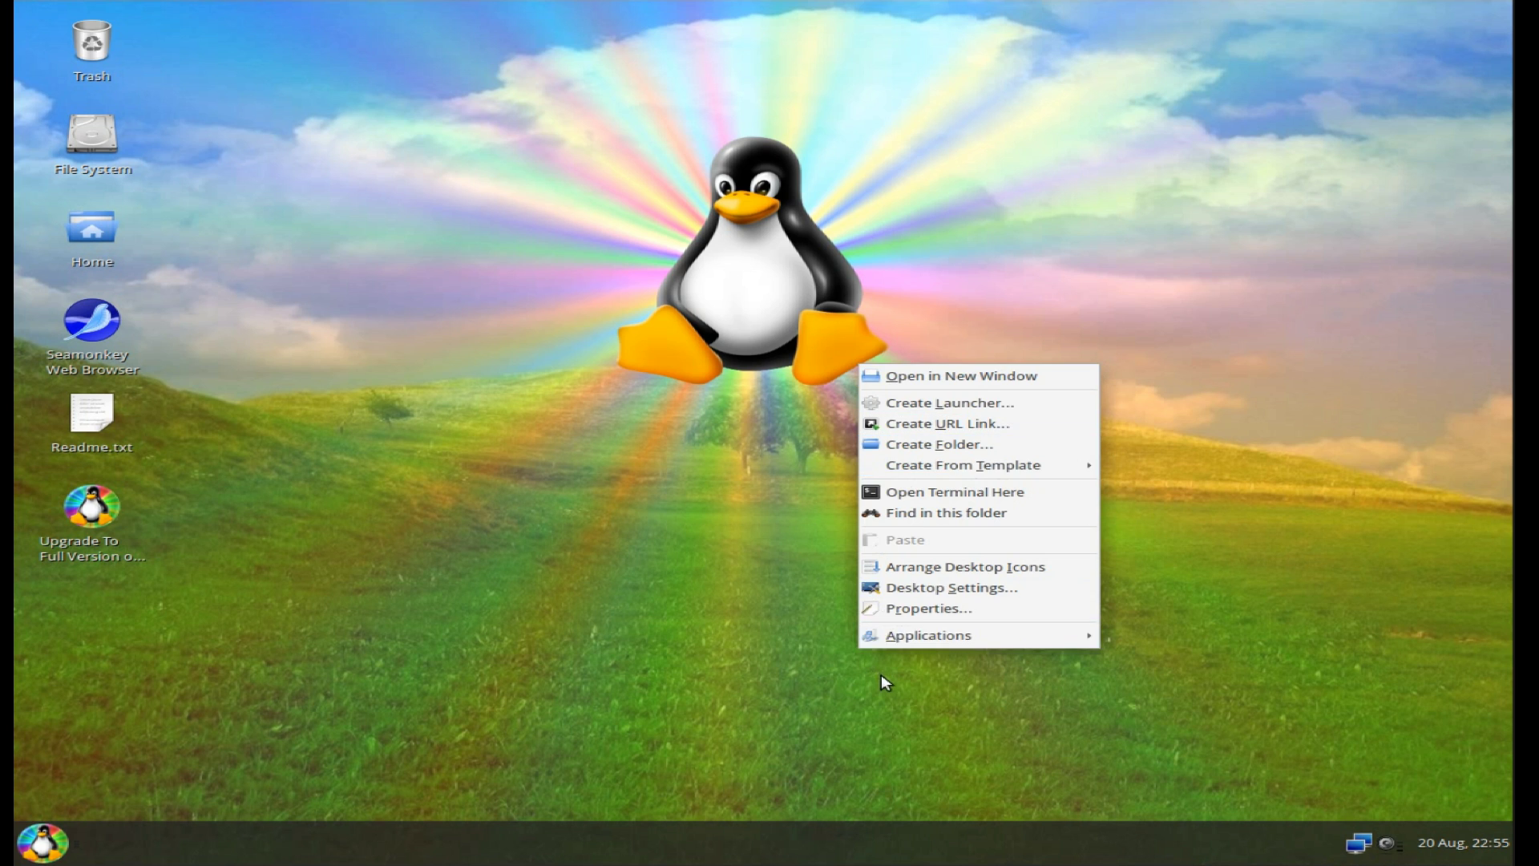
click(584, 382)
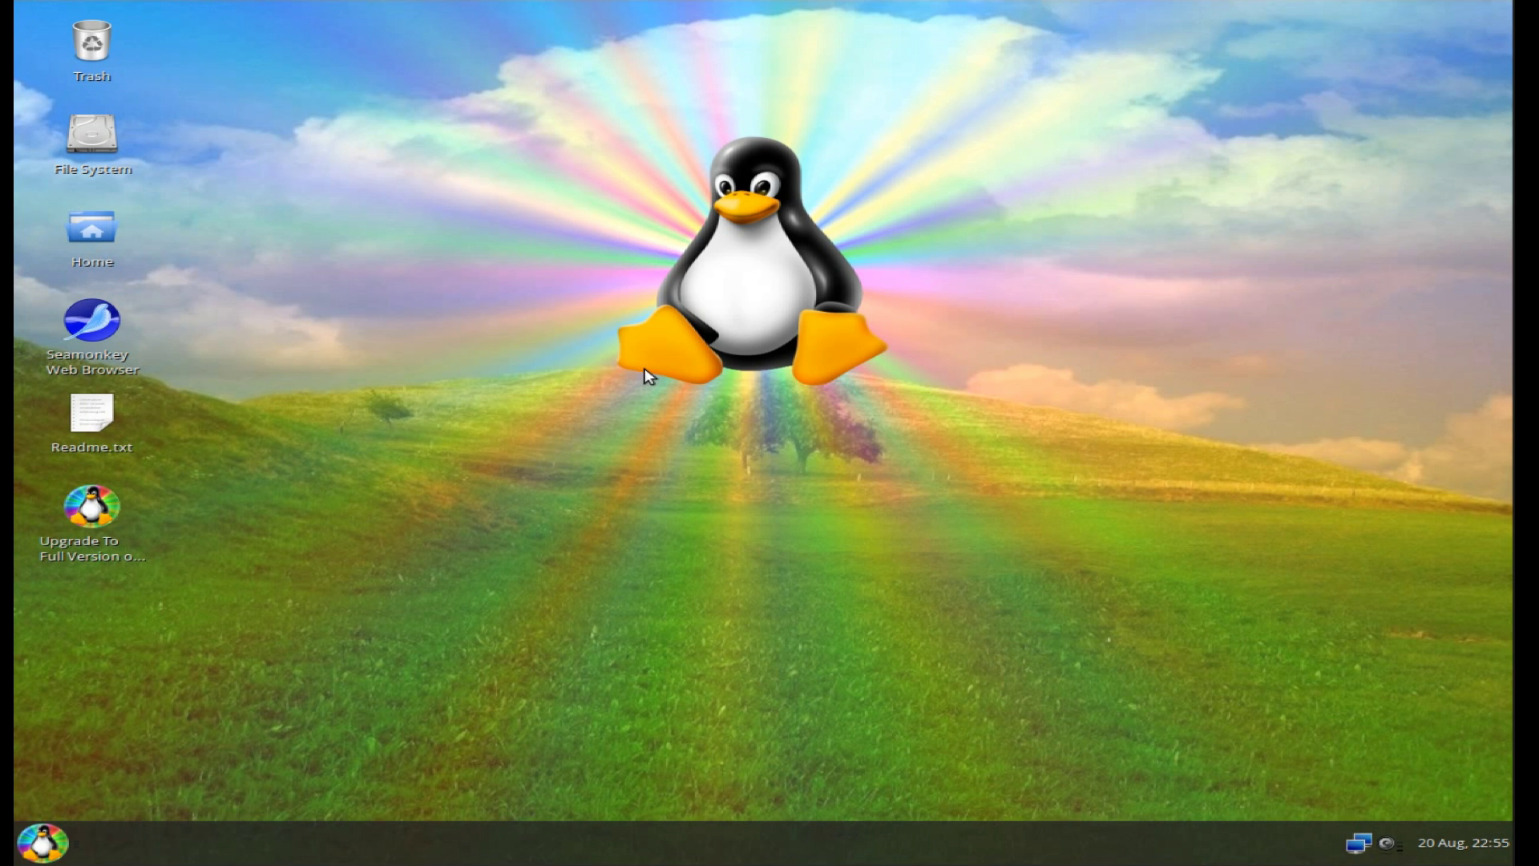
right_click(590, 373)
mouse_move(670, 636)
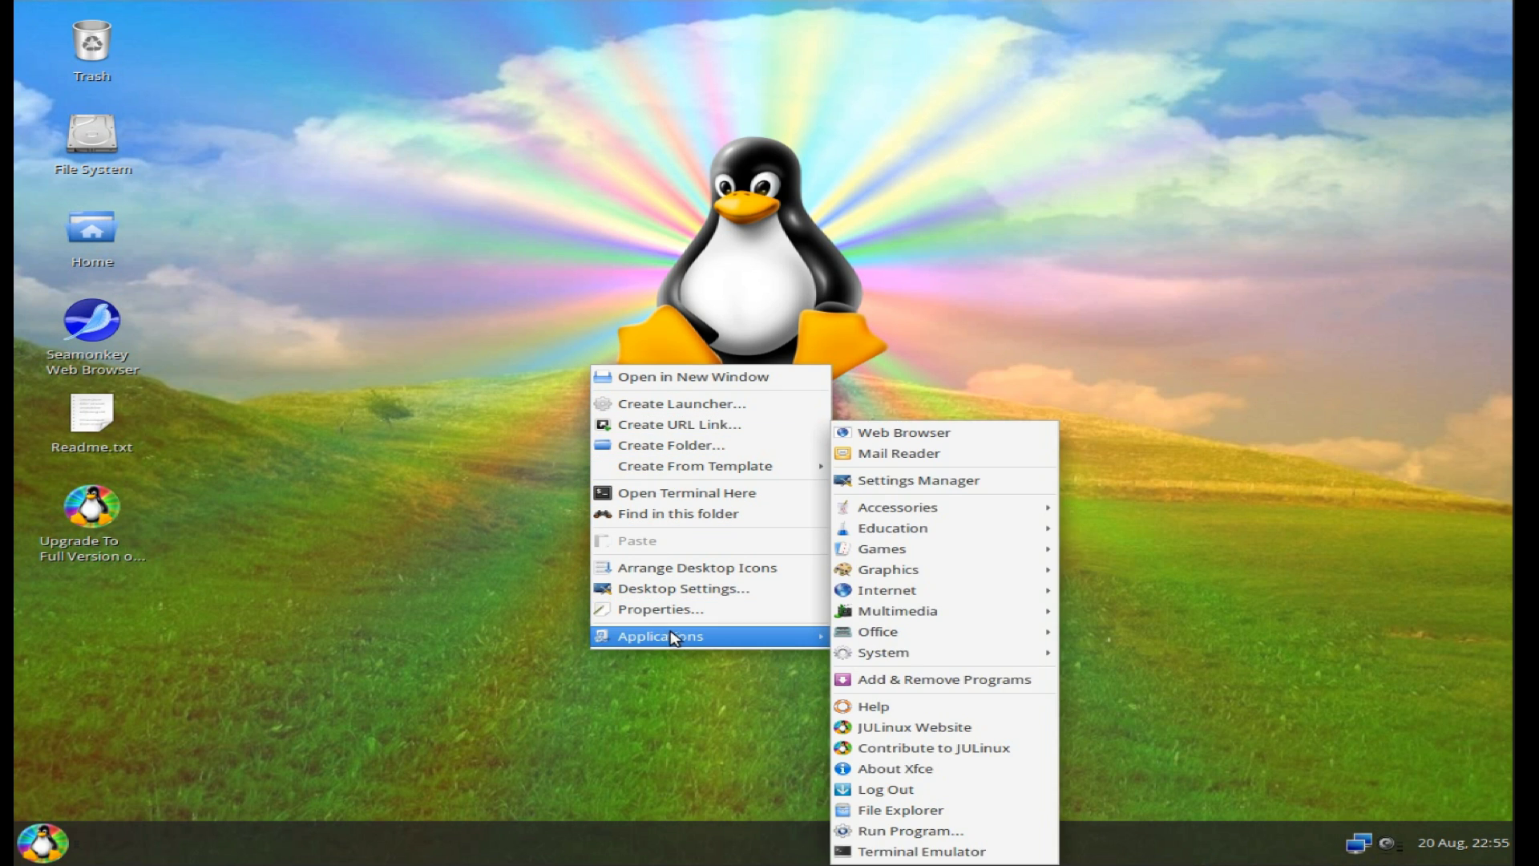
click(1032, 485)
Browse the Whisker Menu's full application list, then scroll through the Settings Manager categories
click(38, 842)
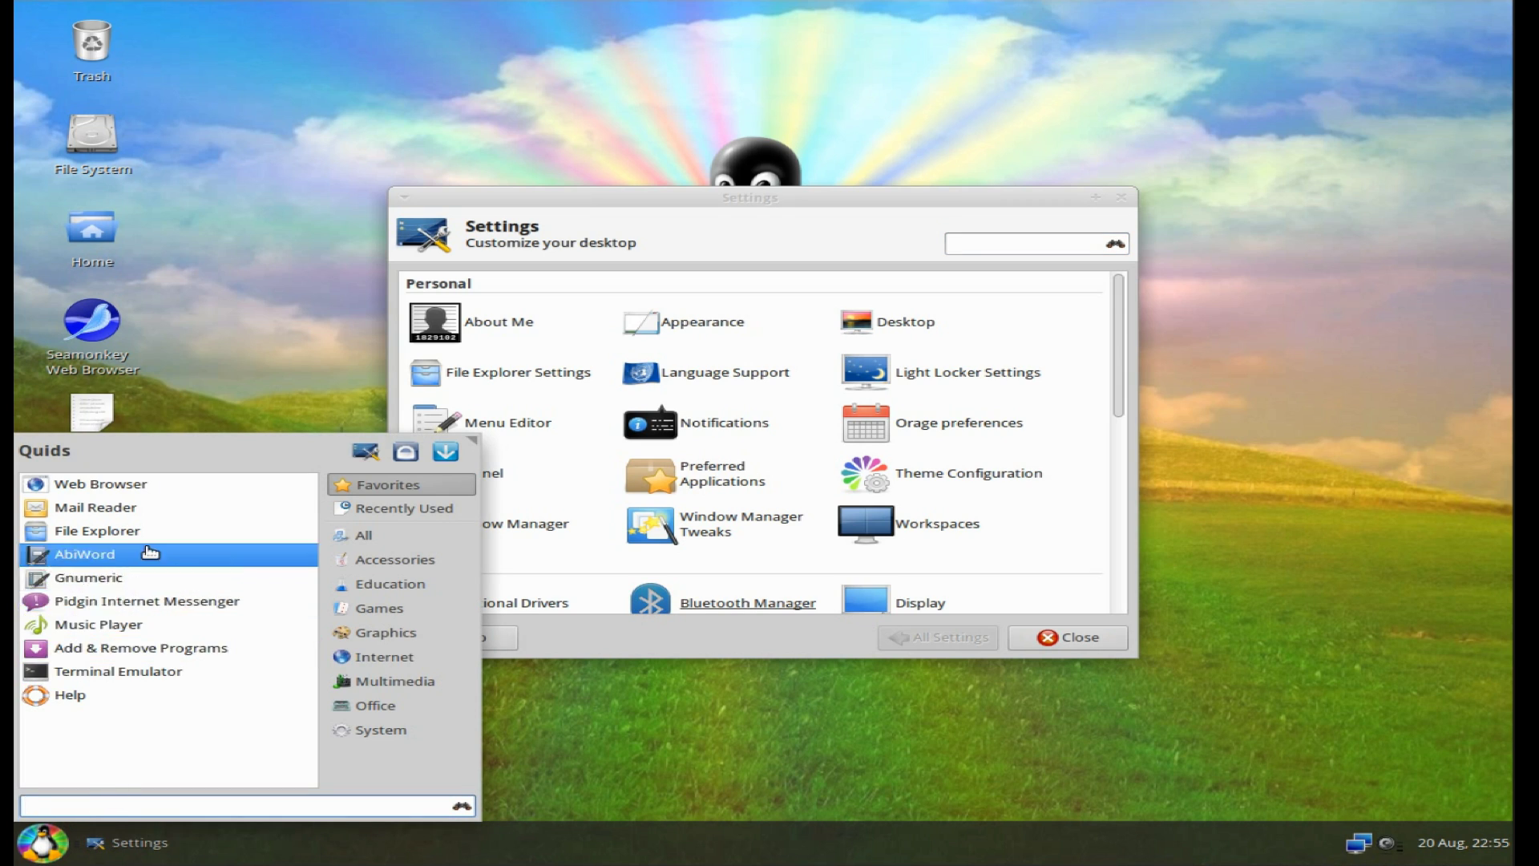
click(433, 542)
scroll(151, 579, down, 3)
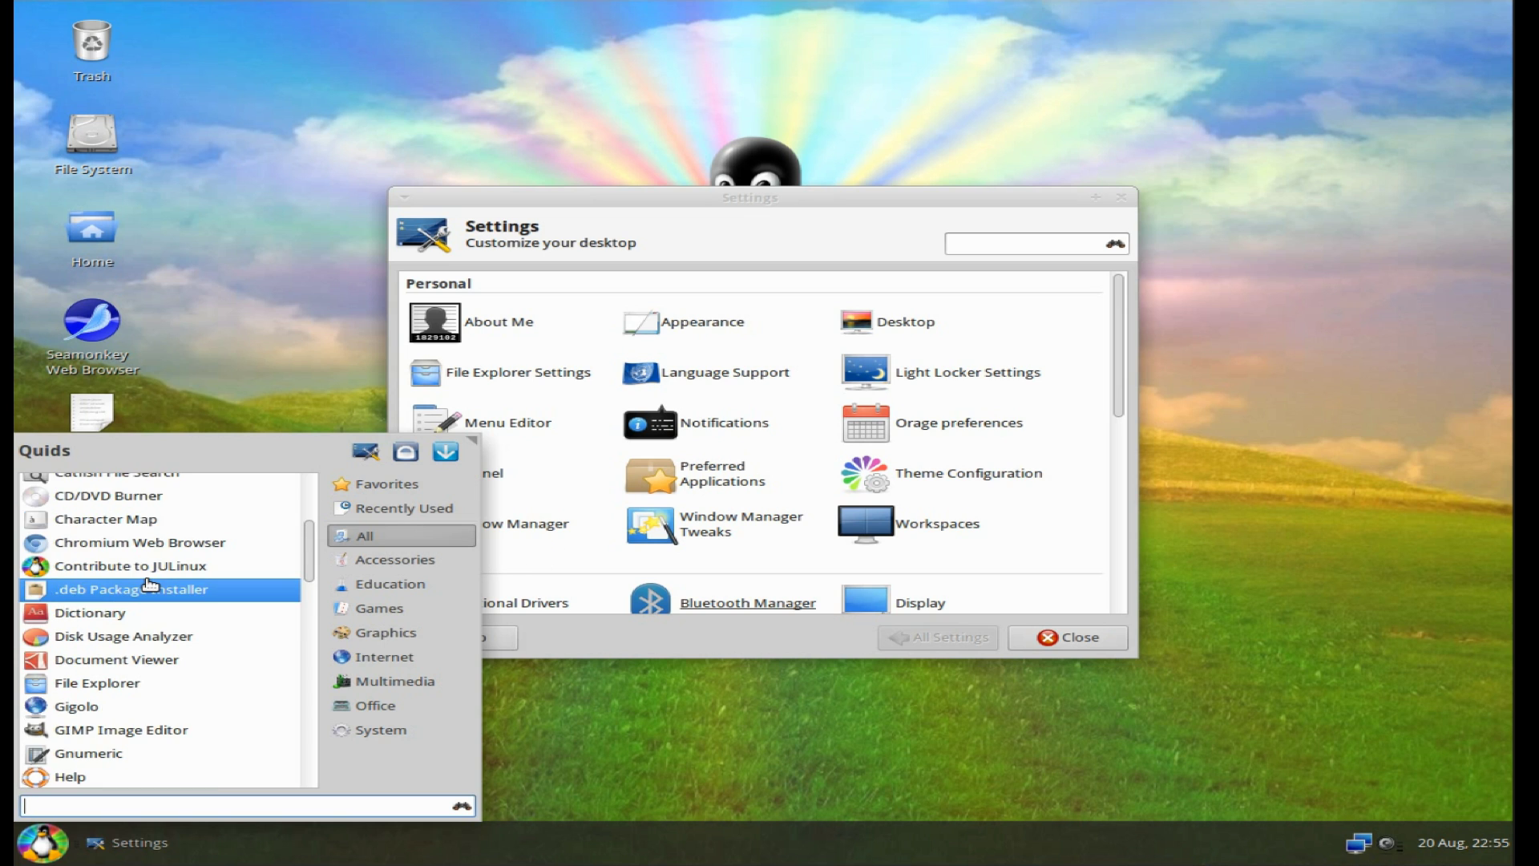
scroll(150, 586, down, 15)
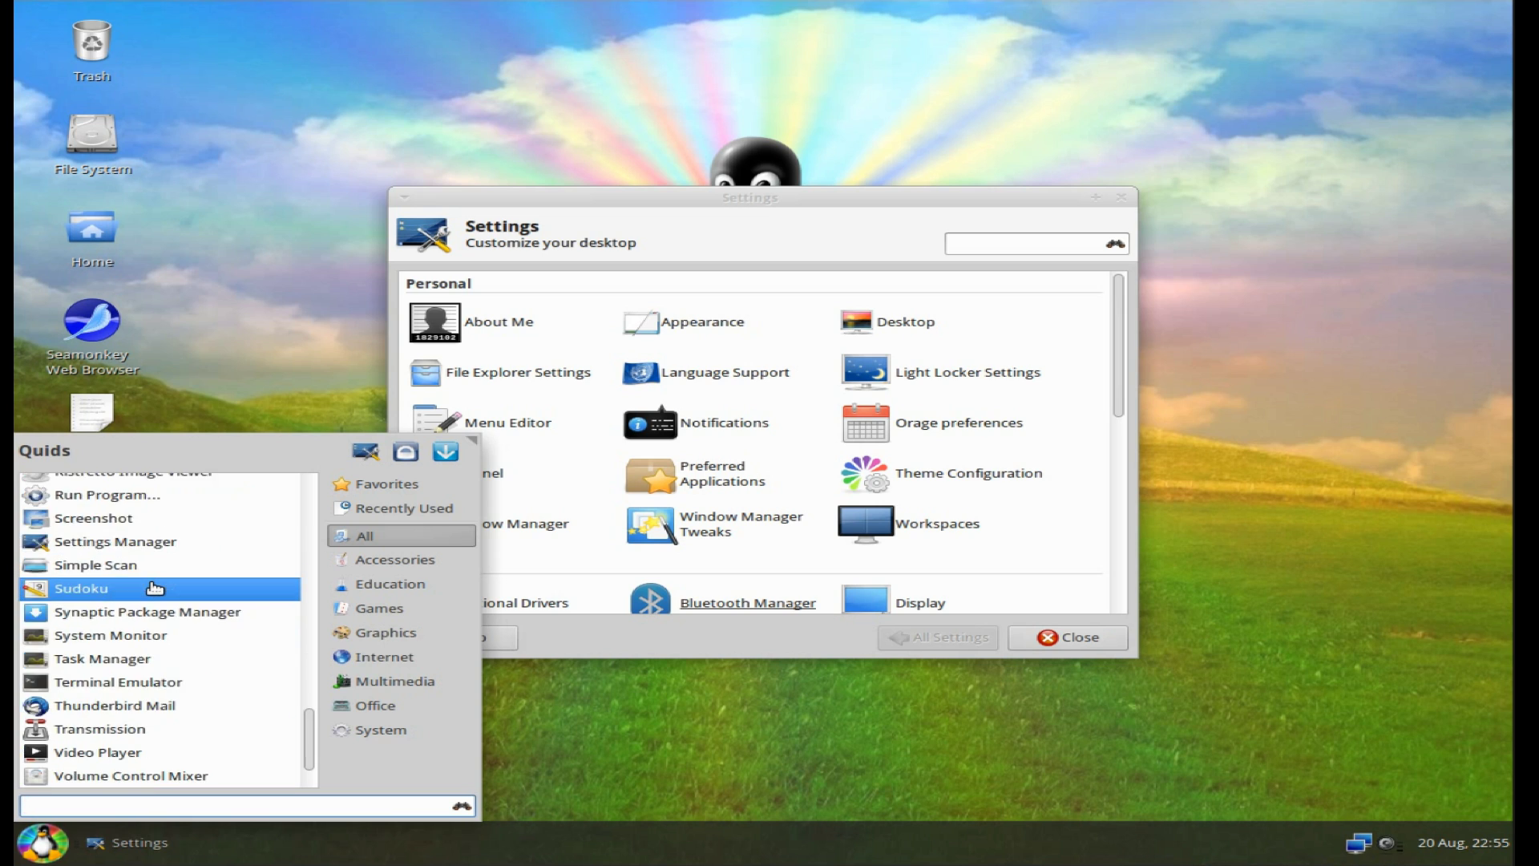
scroll(155, 589, down, 1)
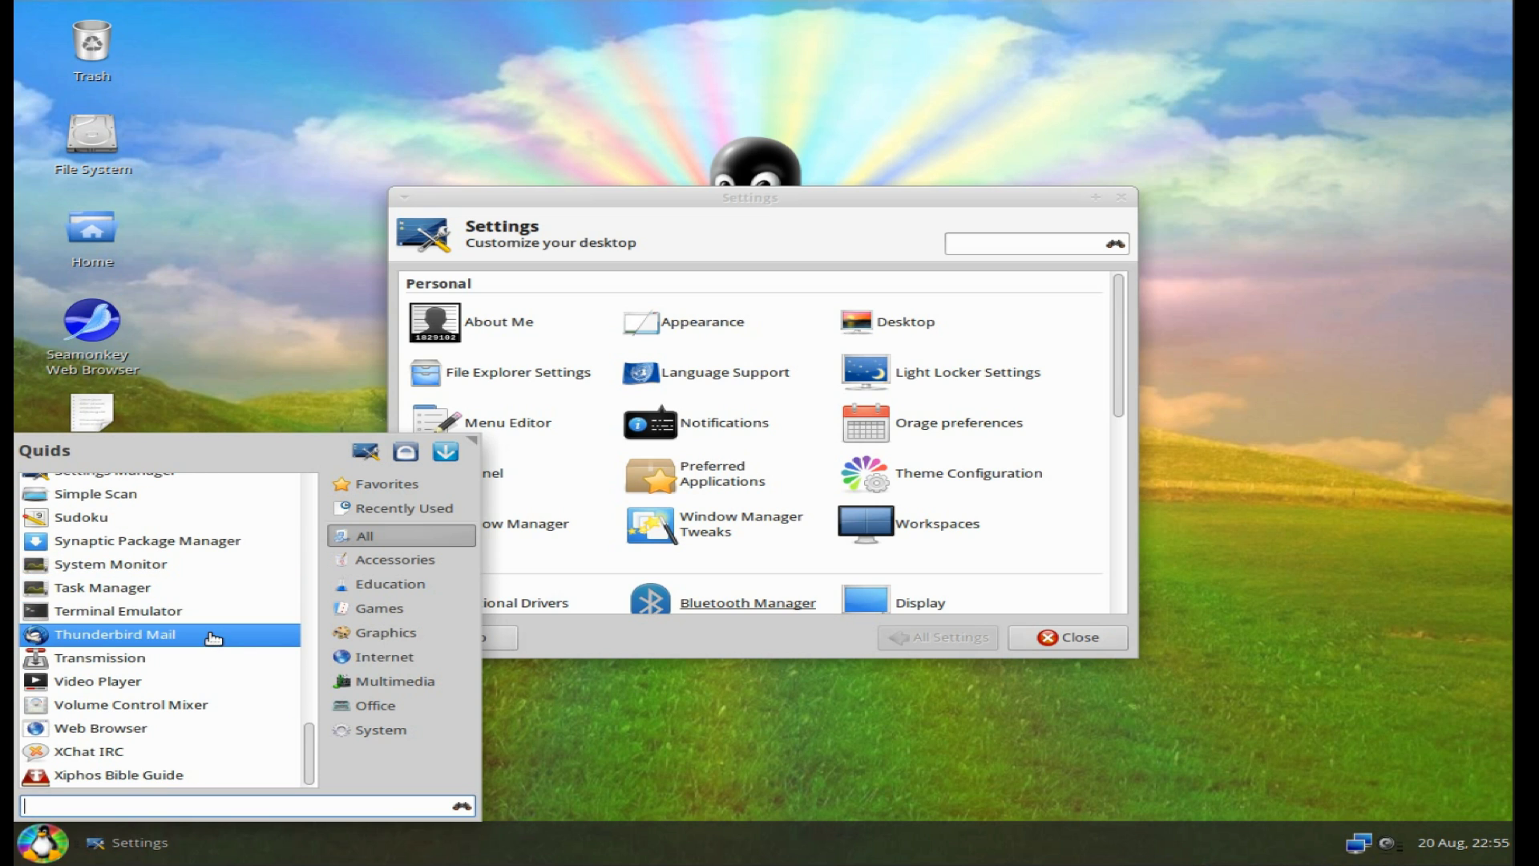
click(1016, 552)
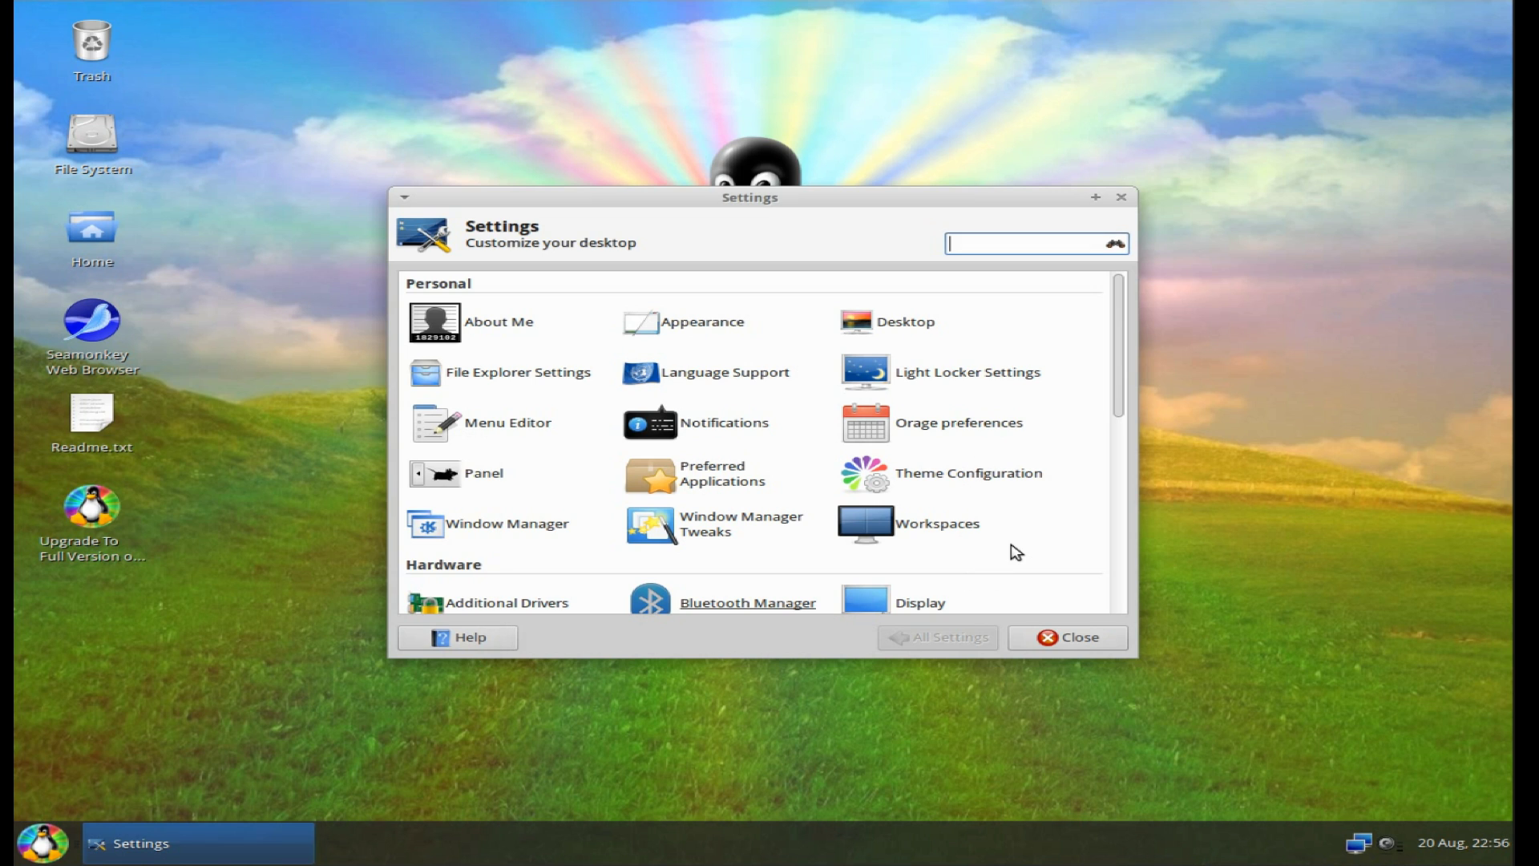
scroll(597, 565, down, 5)
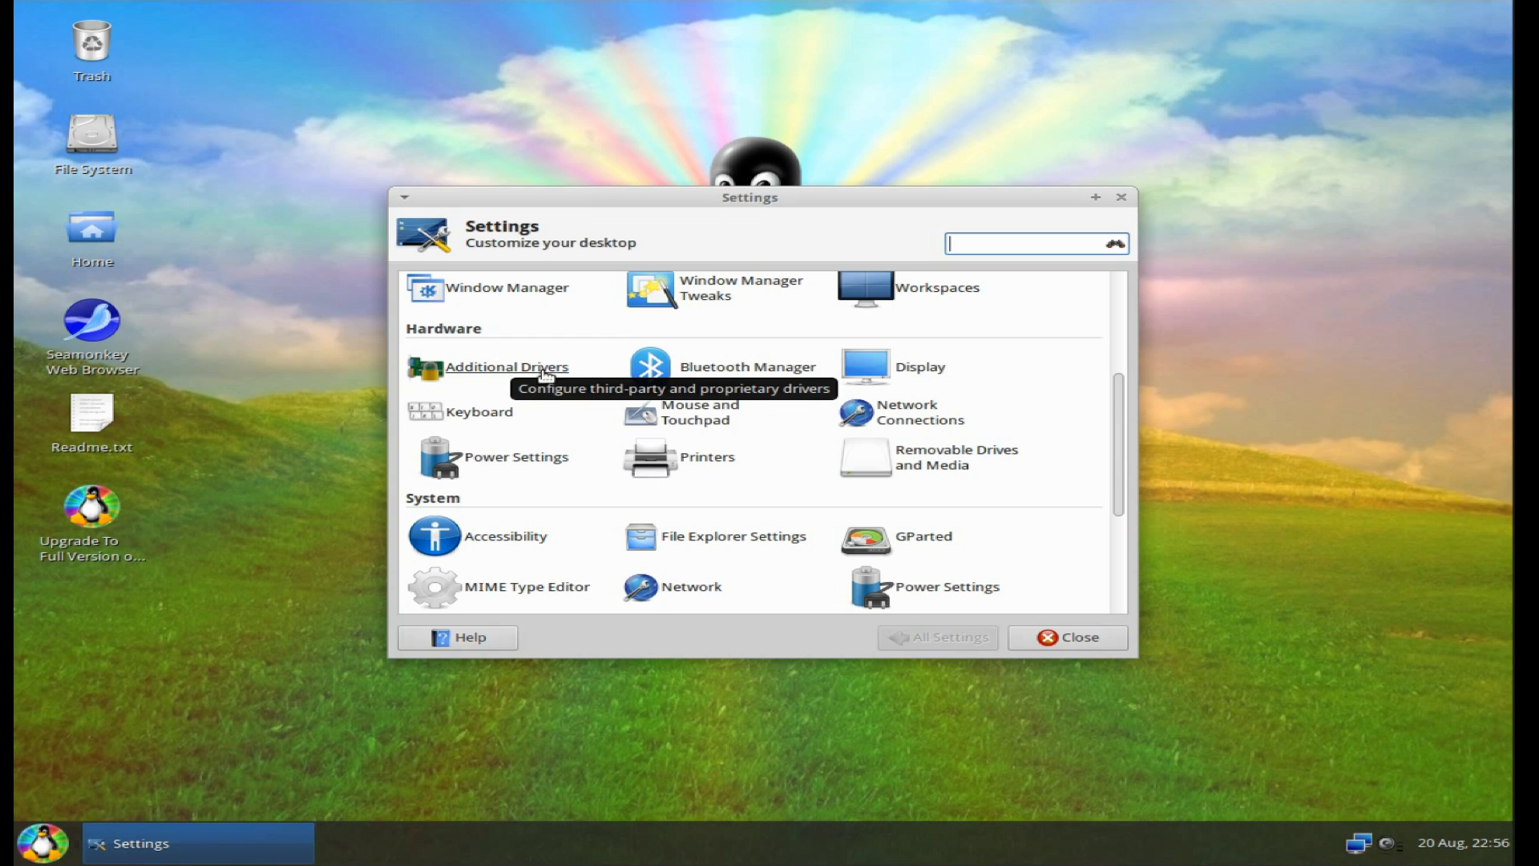
scroll(630, 321, down, 5)
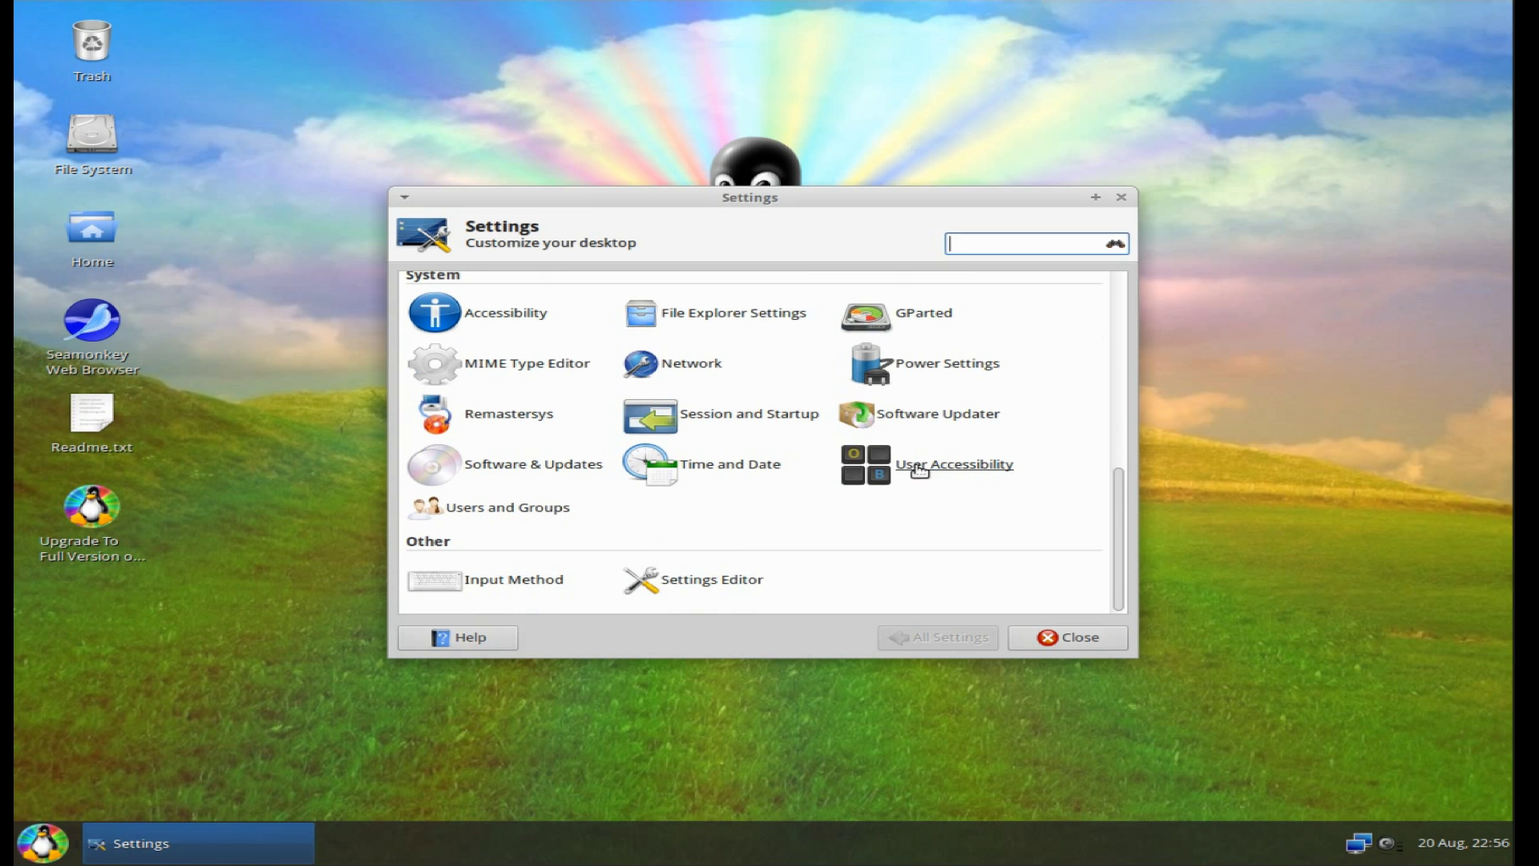
scroll(898, 482, up, 10)
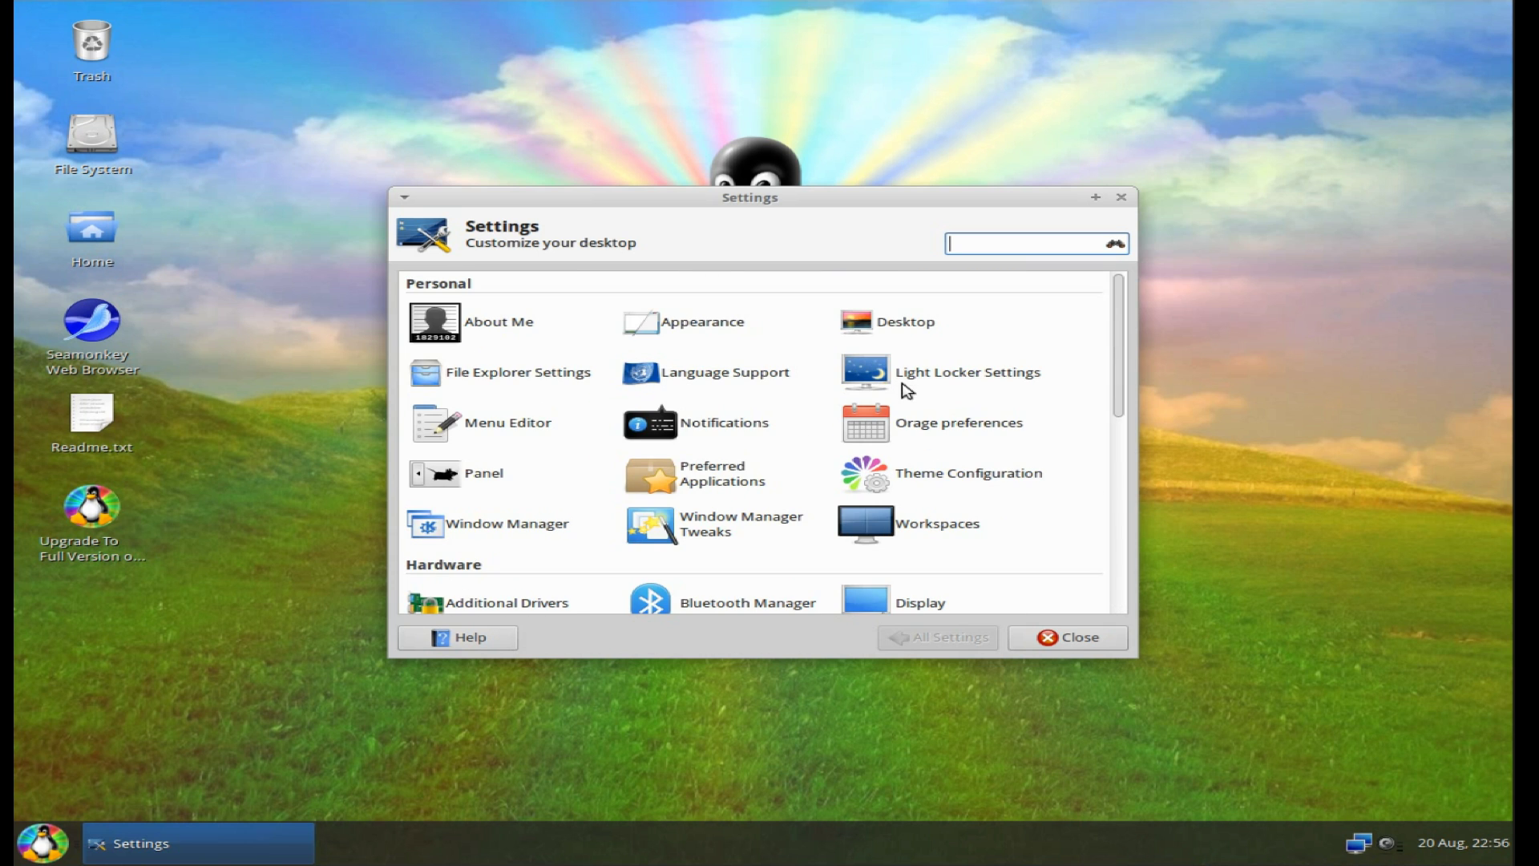
Close Settings Manager and browse the Accessories, Education, Games and Graphics menu categories
click(1121, 197)
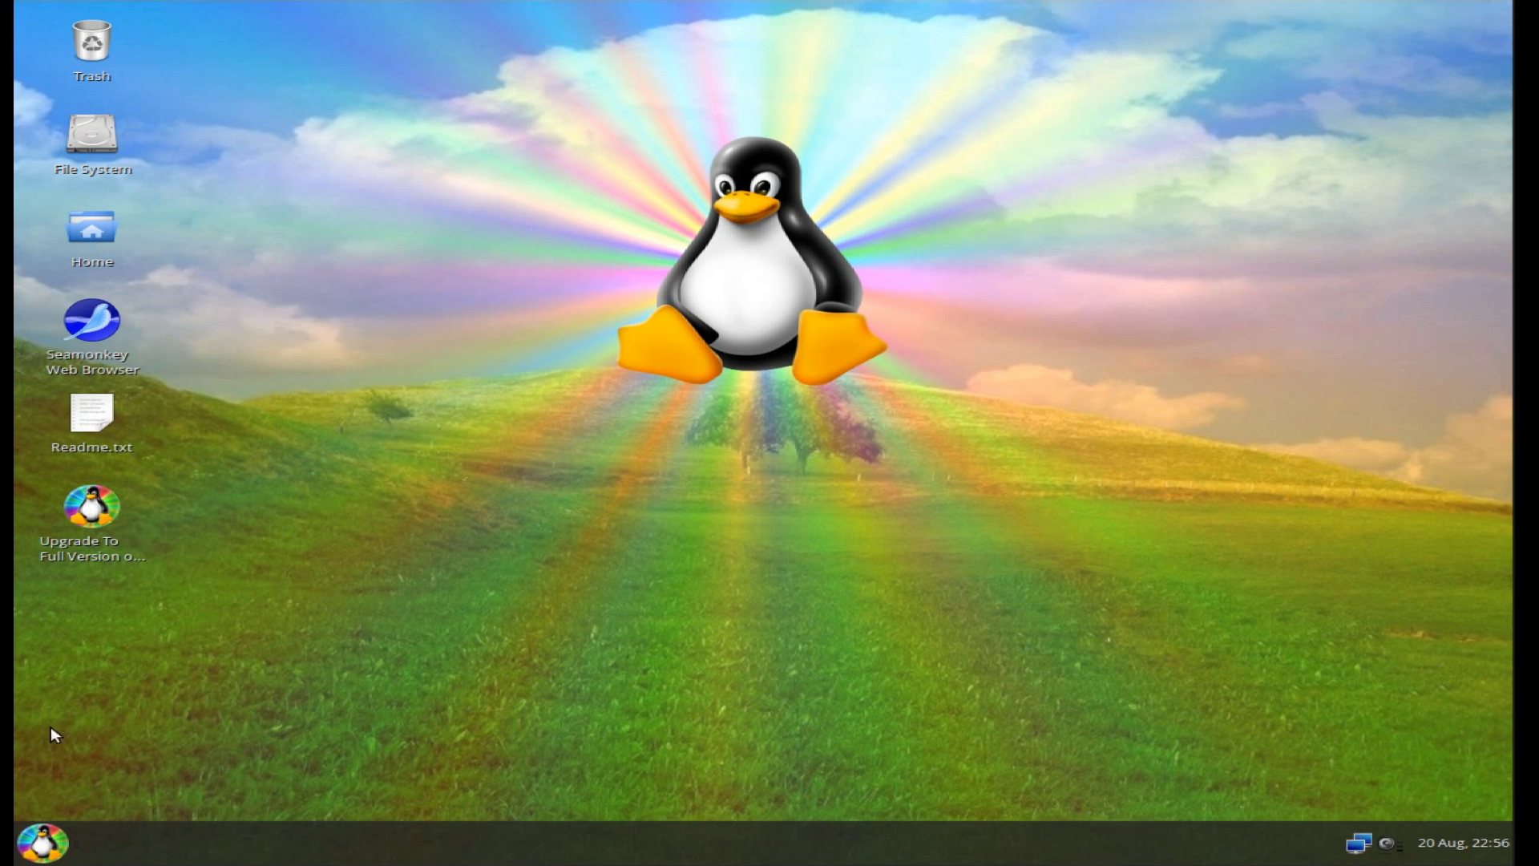
click(67, 832)
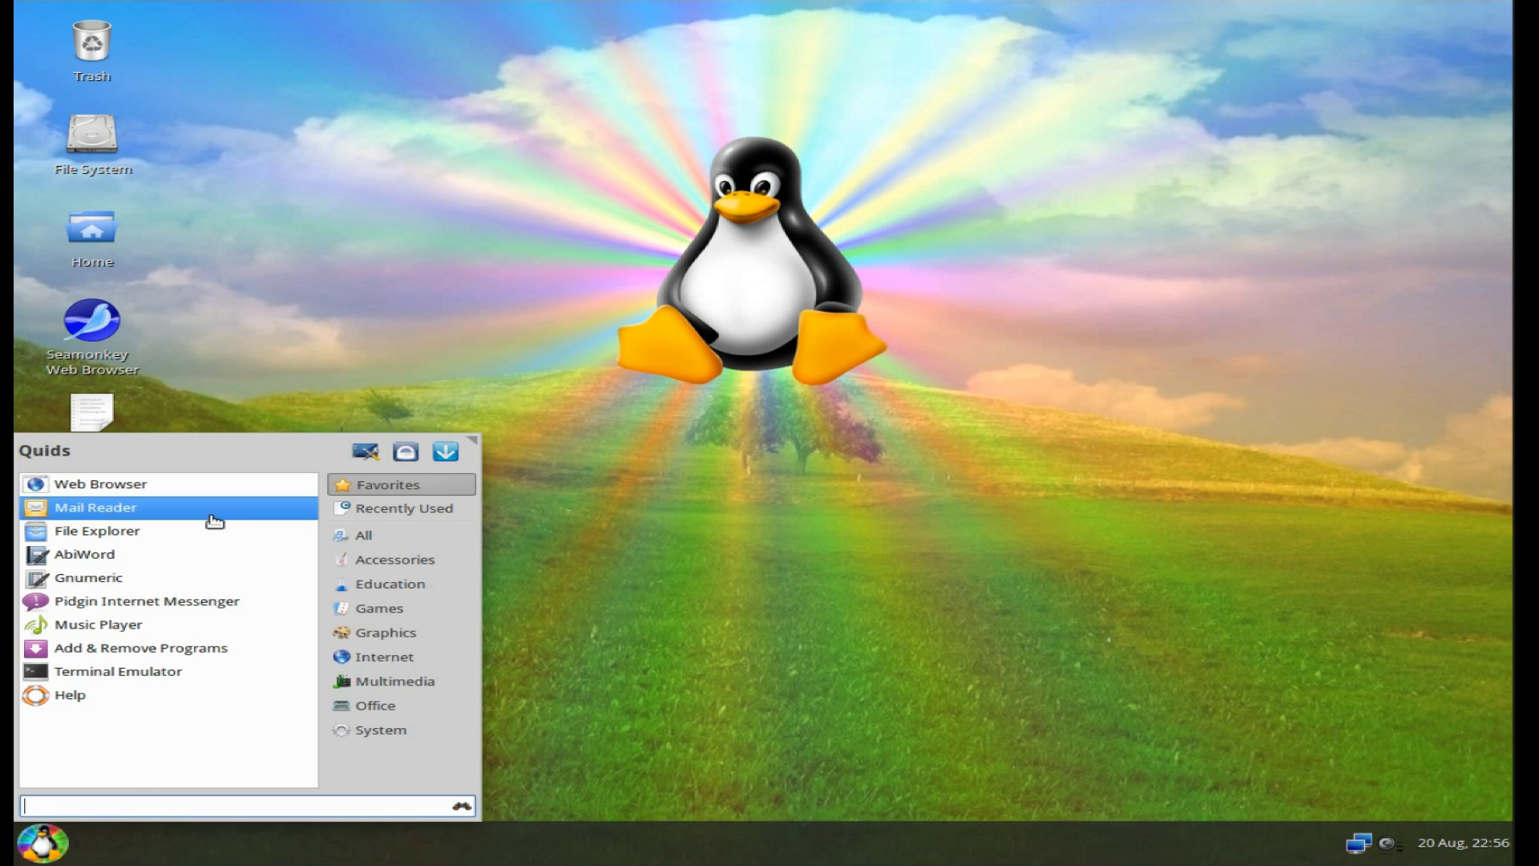
click(355, 567)
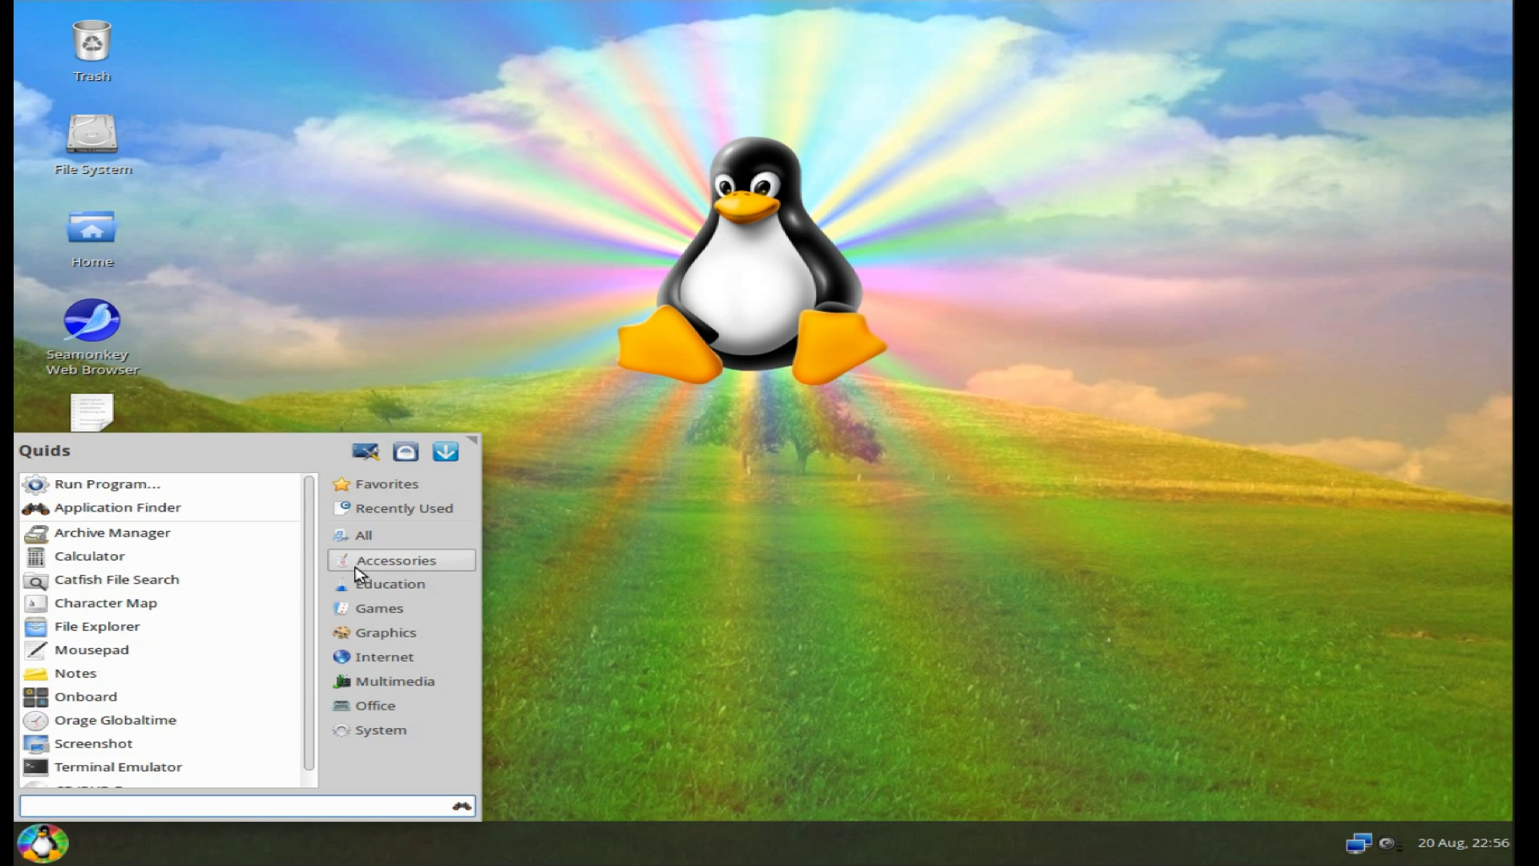
scroll(293, 590, down, 1)
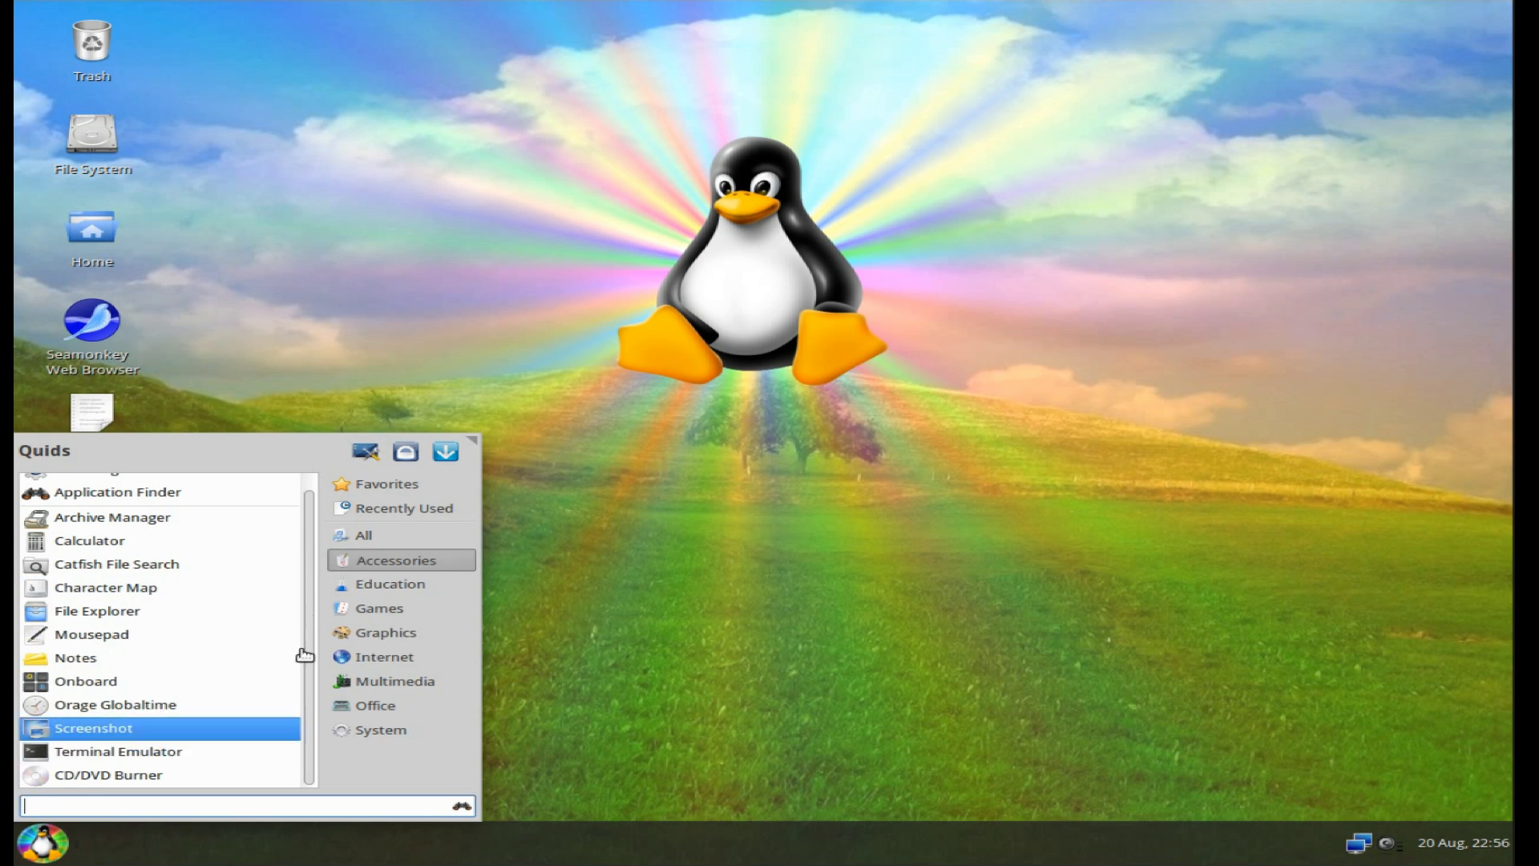
click(437, 591)
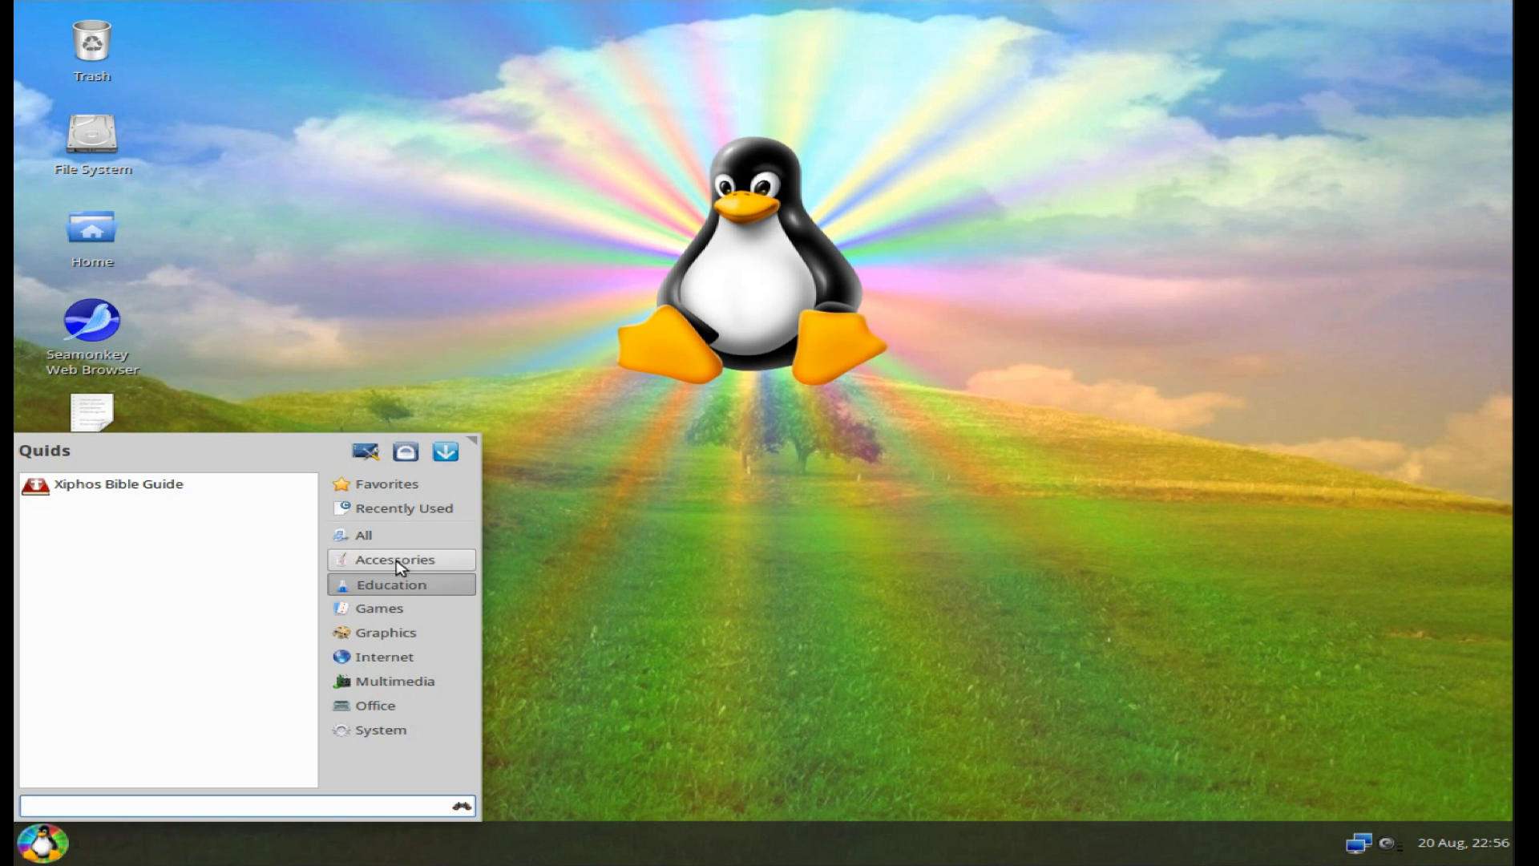
click(399, 613)
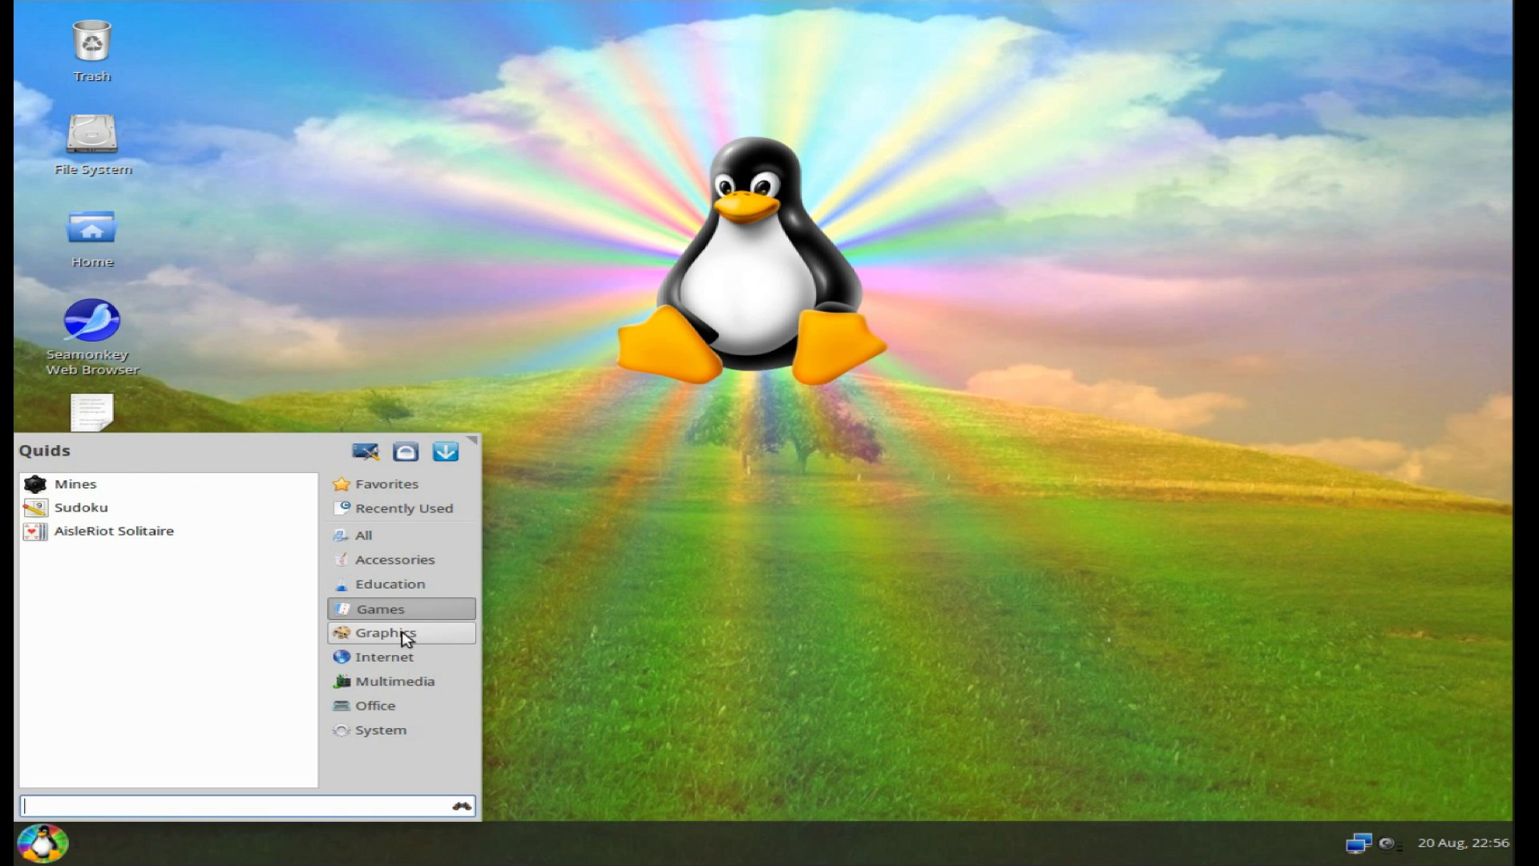
click(405, 635)
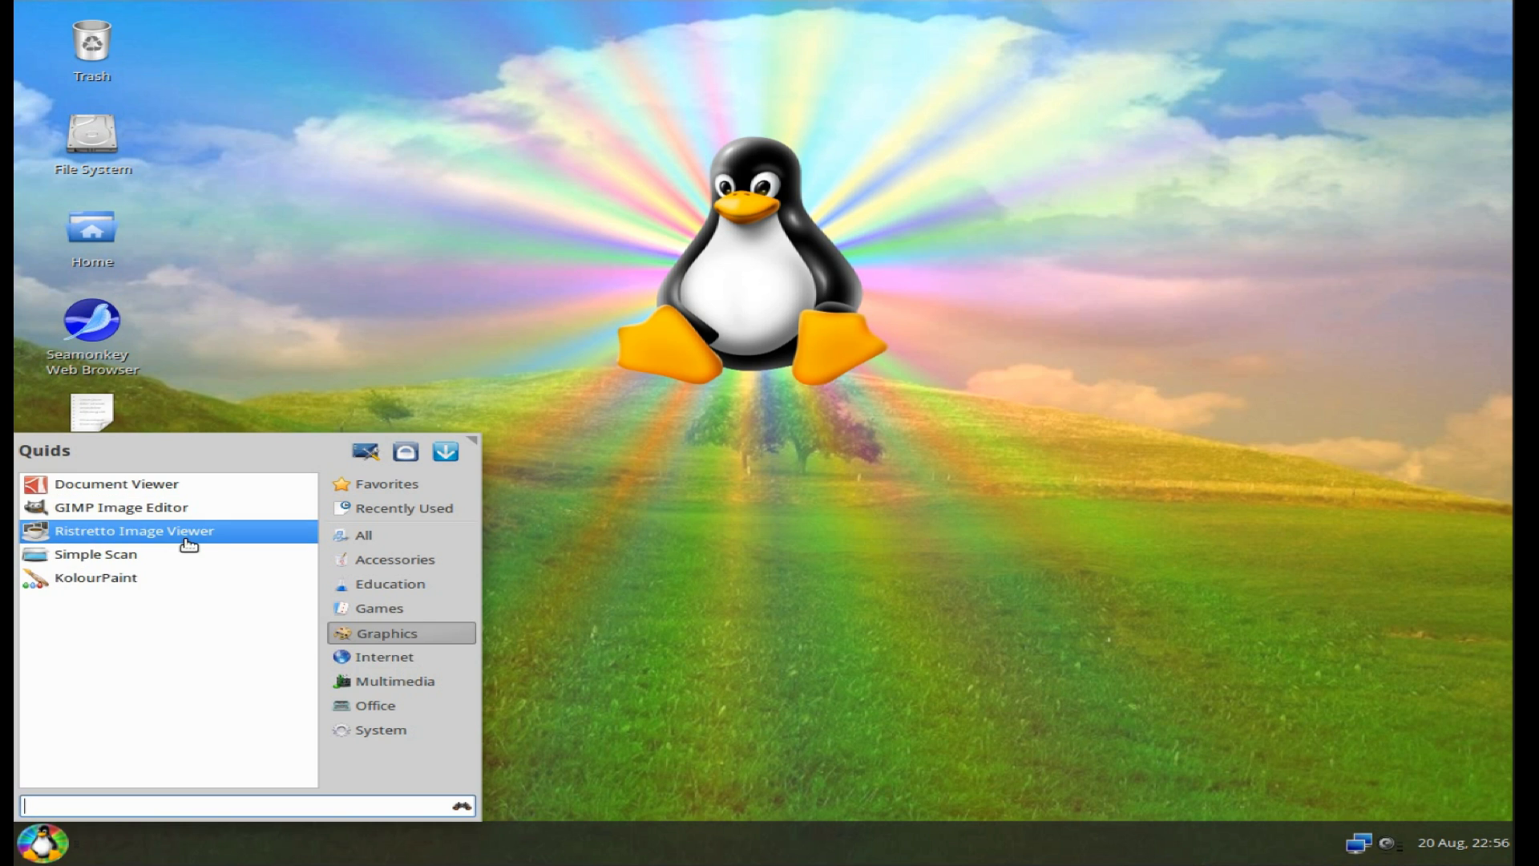
Browse the Internet, Multimedia, Office and System categories in the Whisker Menu
click(378, 656)
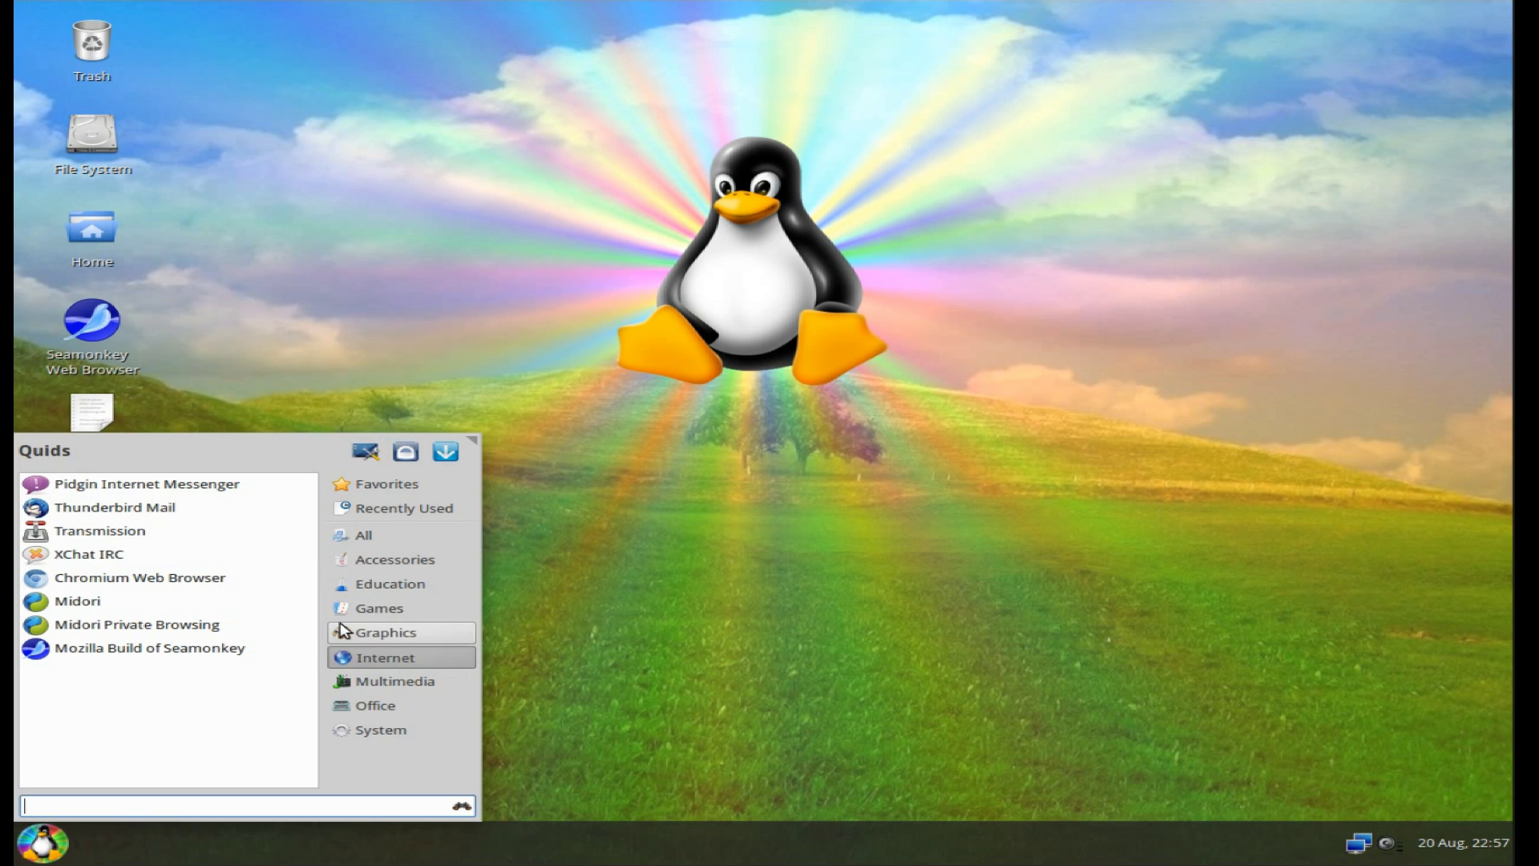
click(380, 684)
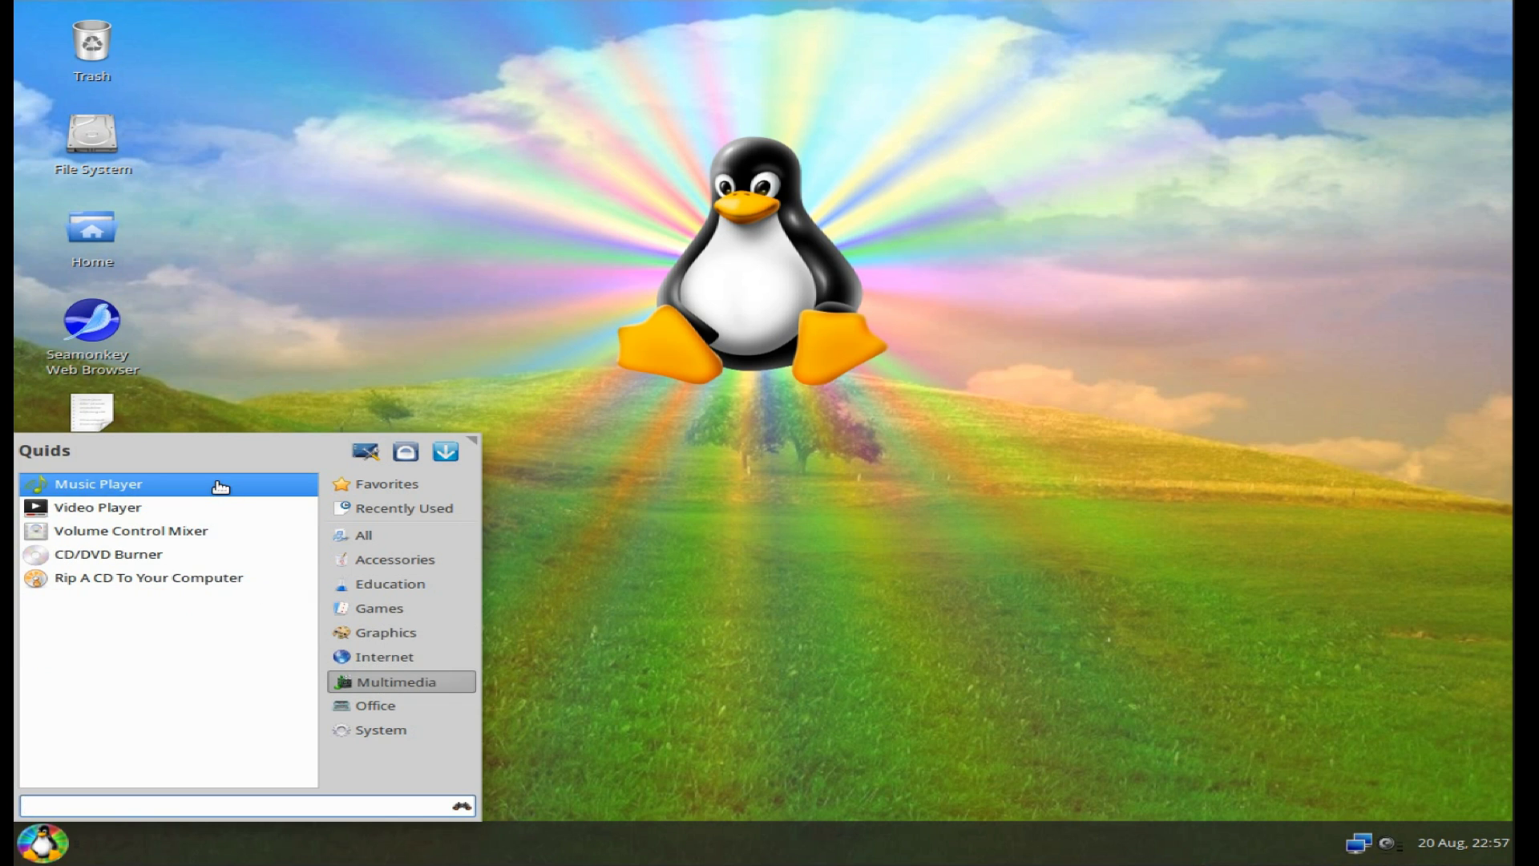
click(401, 708)
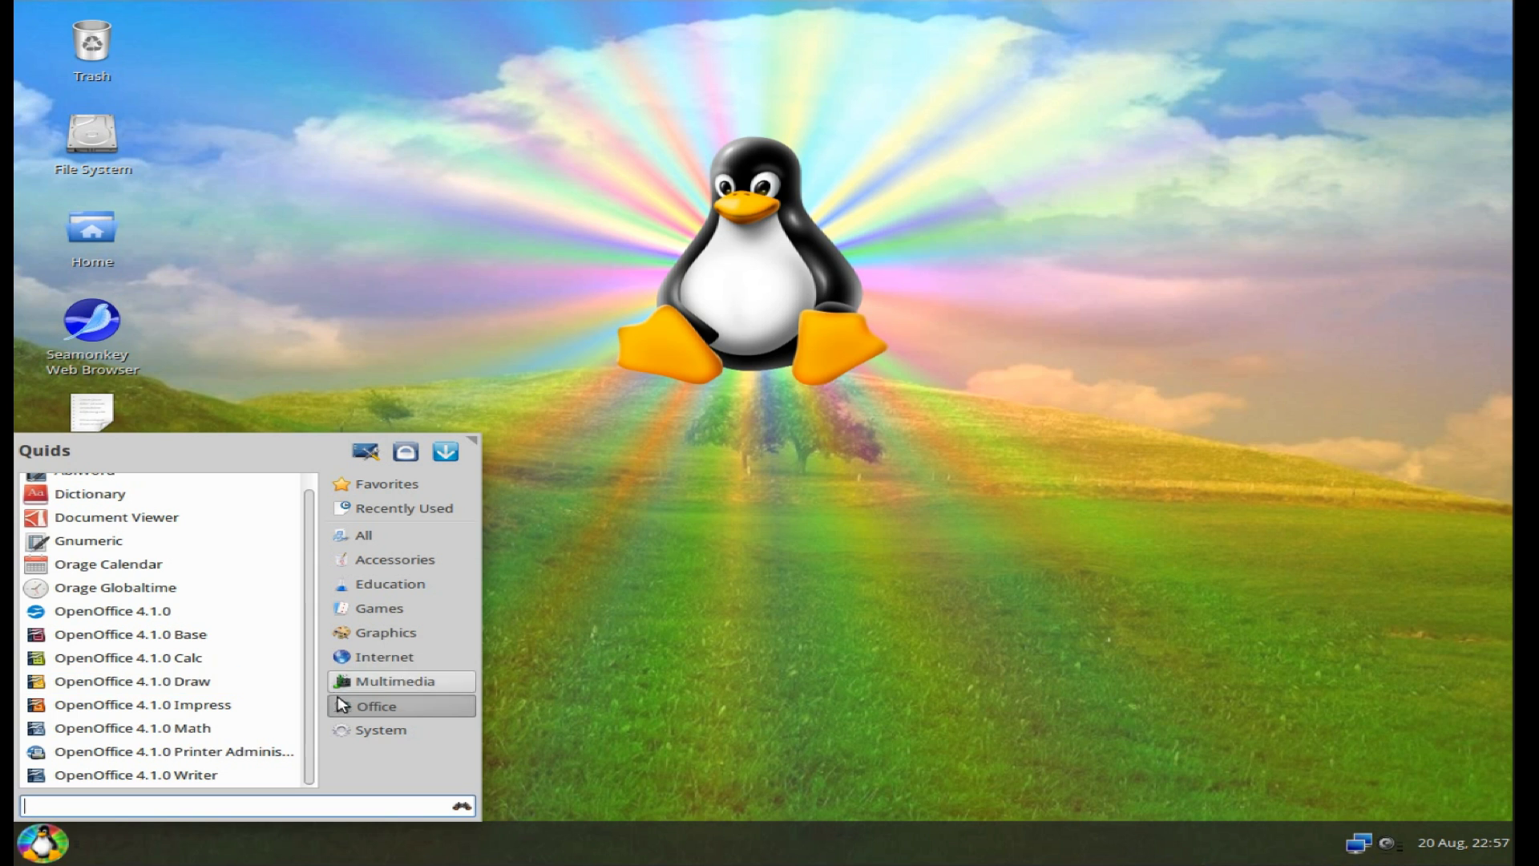
click(380, 732)
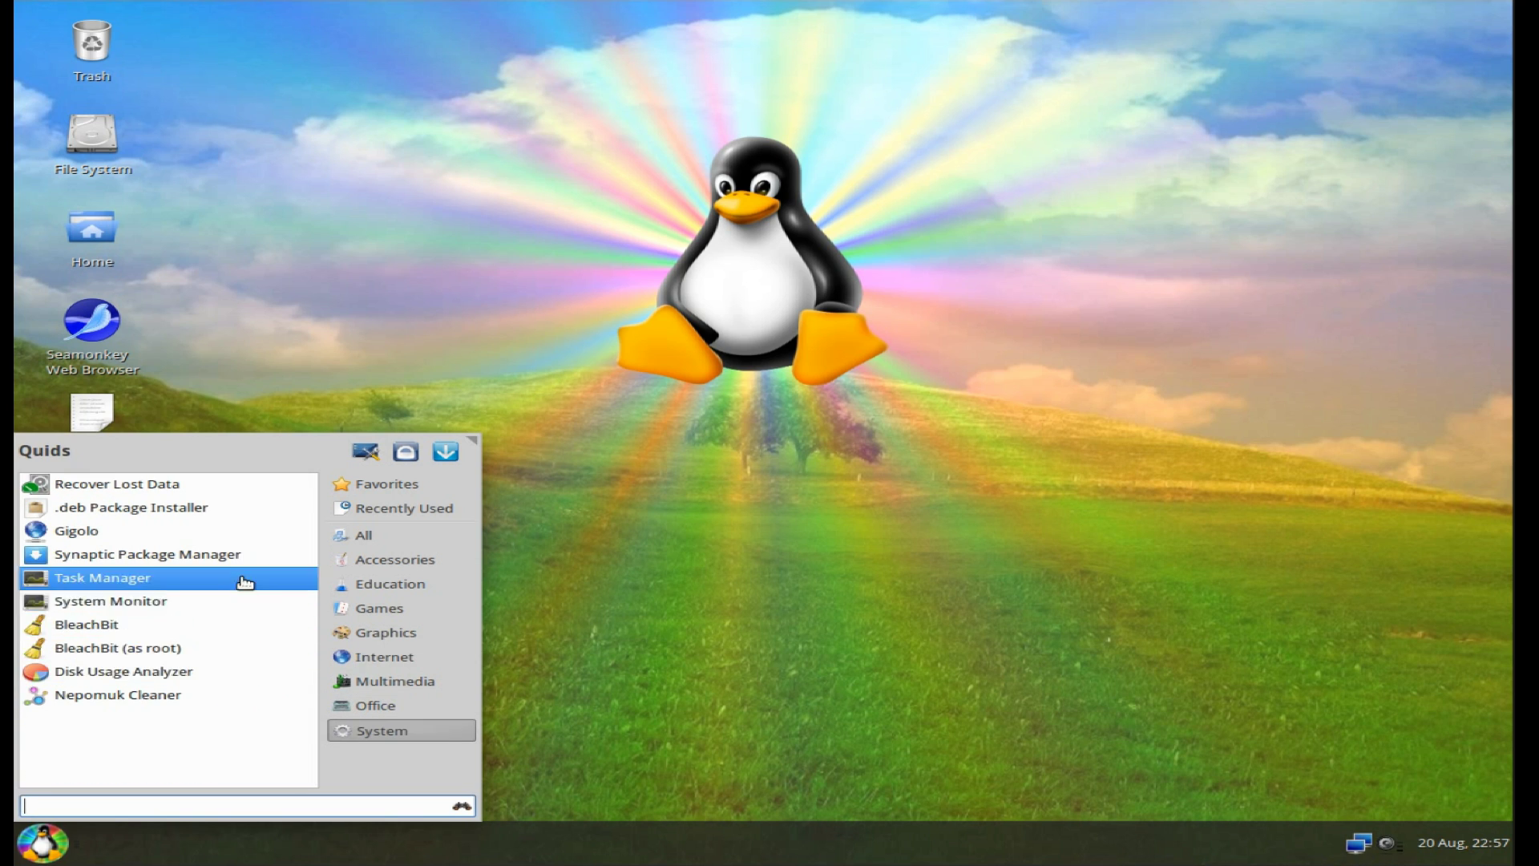
Open Task Manager, scroll through its 145 running processes, and close it
click(240, 577)
scroll(237, 128, down, 4)
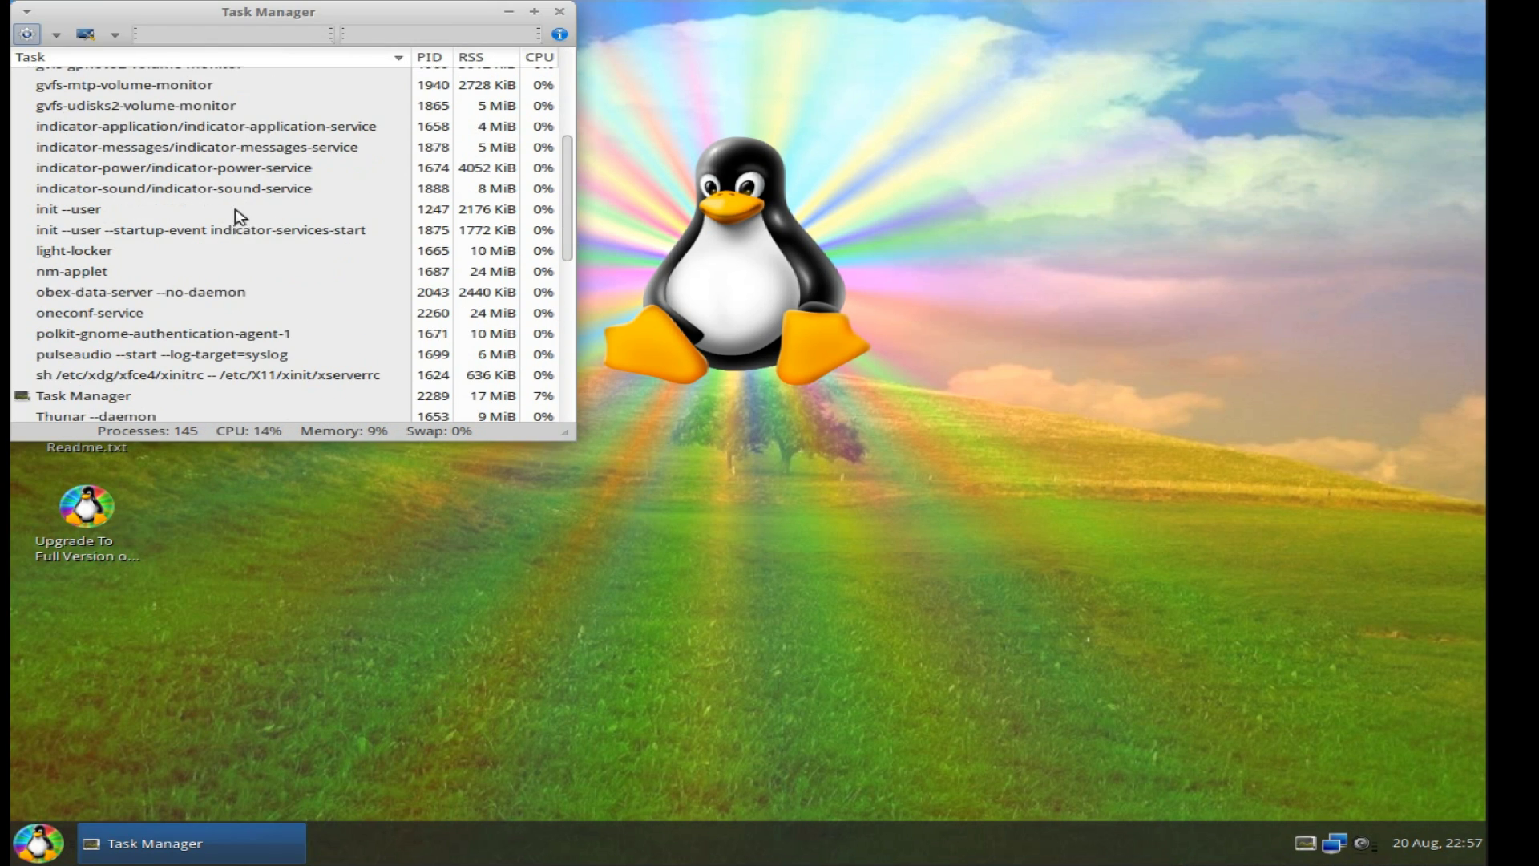
scroll(249, 207, down, 5)
scroll(250, 207, up, 9)
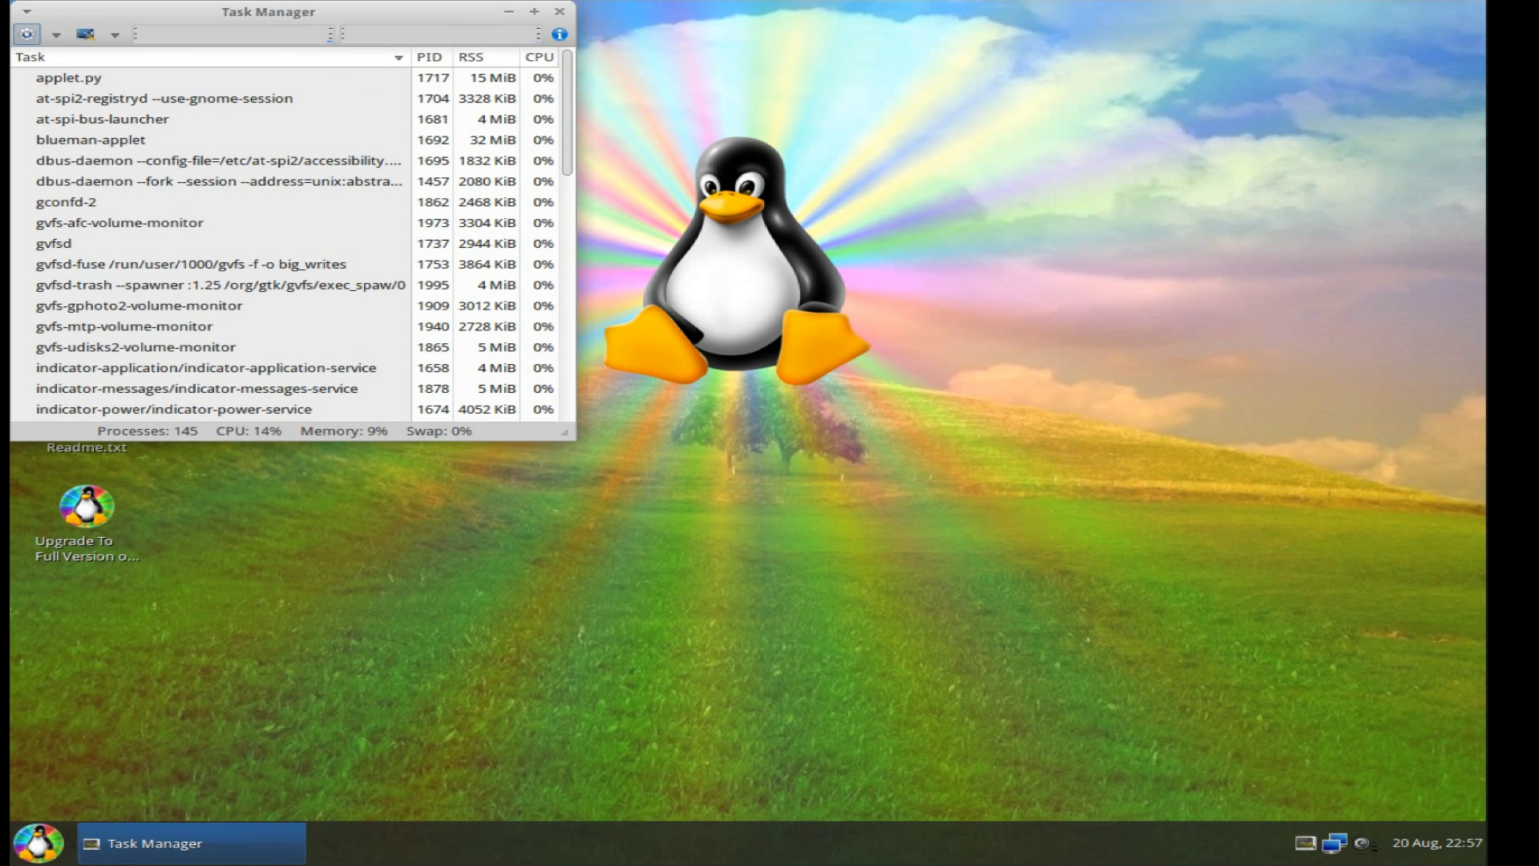
click(561, 12)
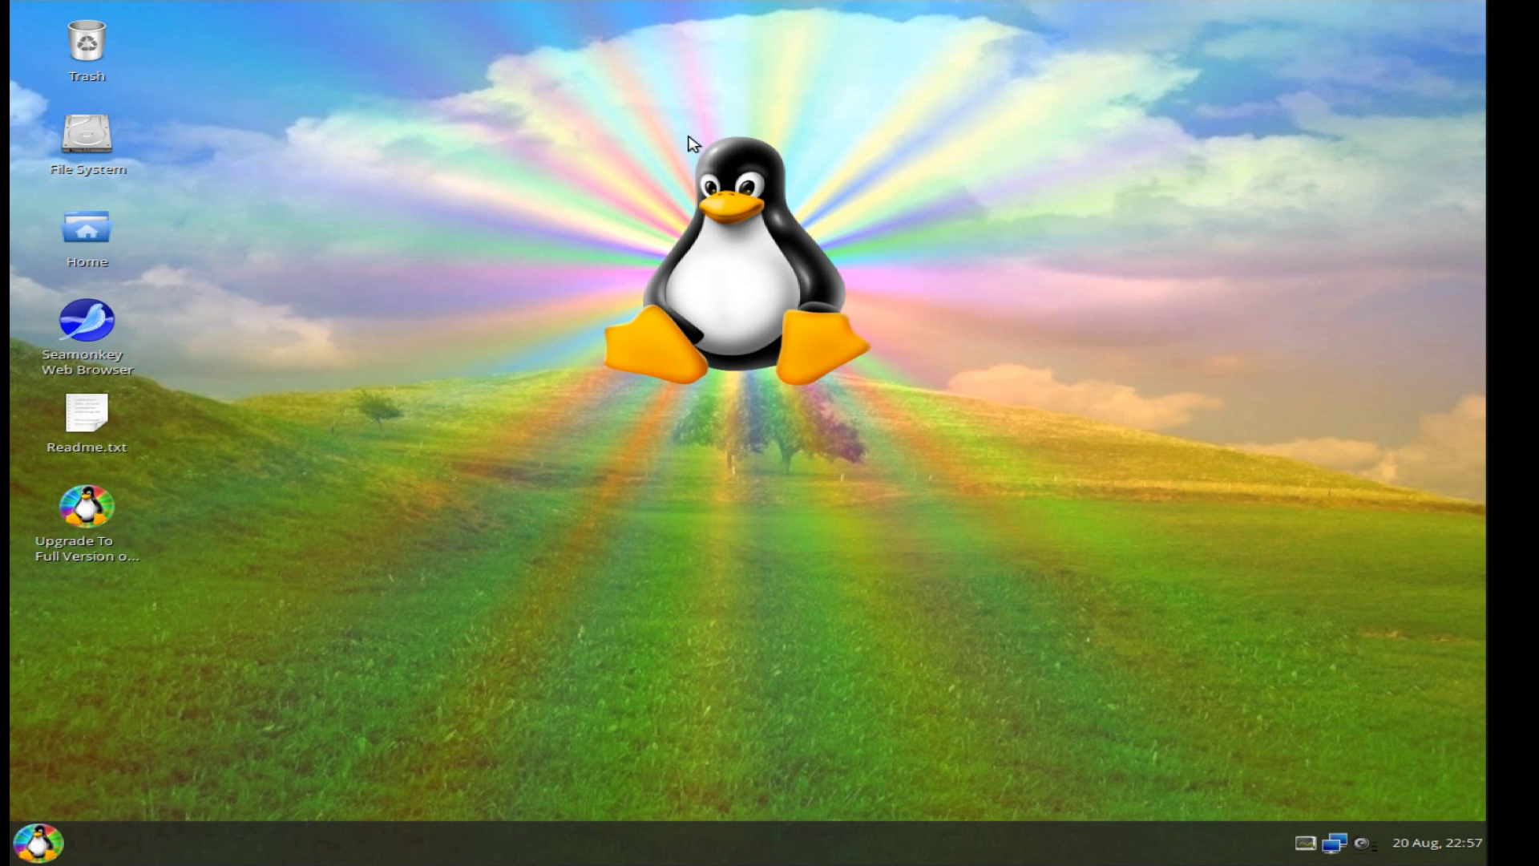
Run Upgrade To Full Version, accept its terms with y, and enter the administrator password
double_click(121, 496)
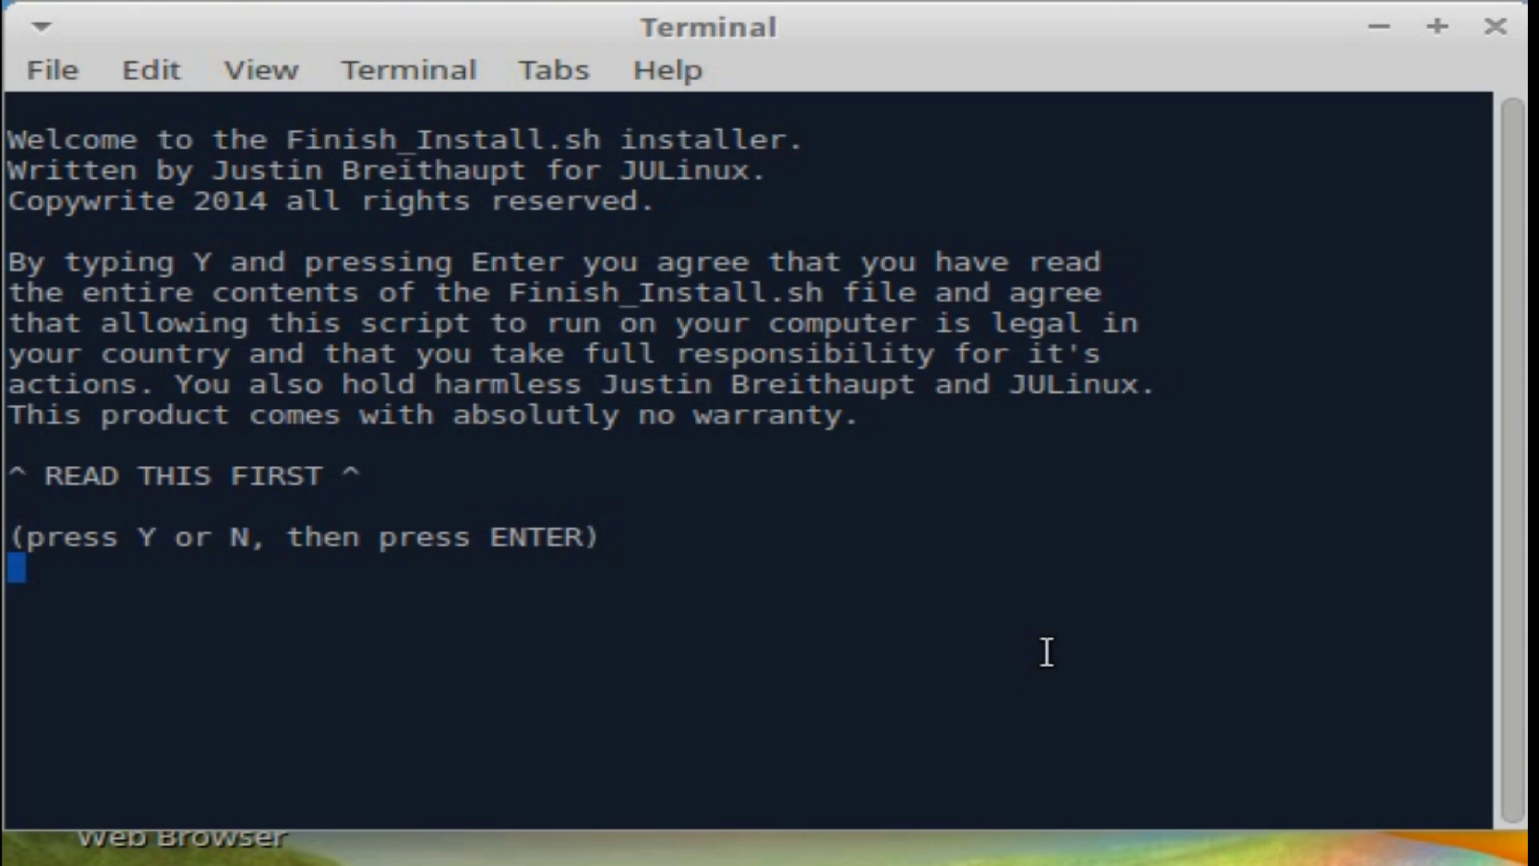
text(y)
key(Return)
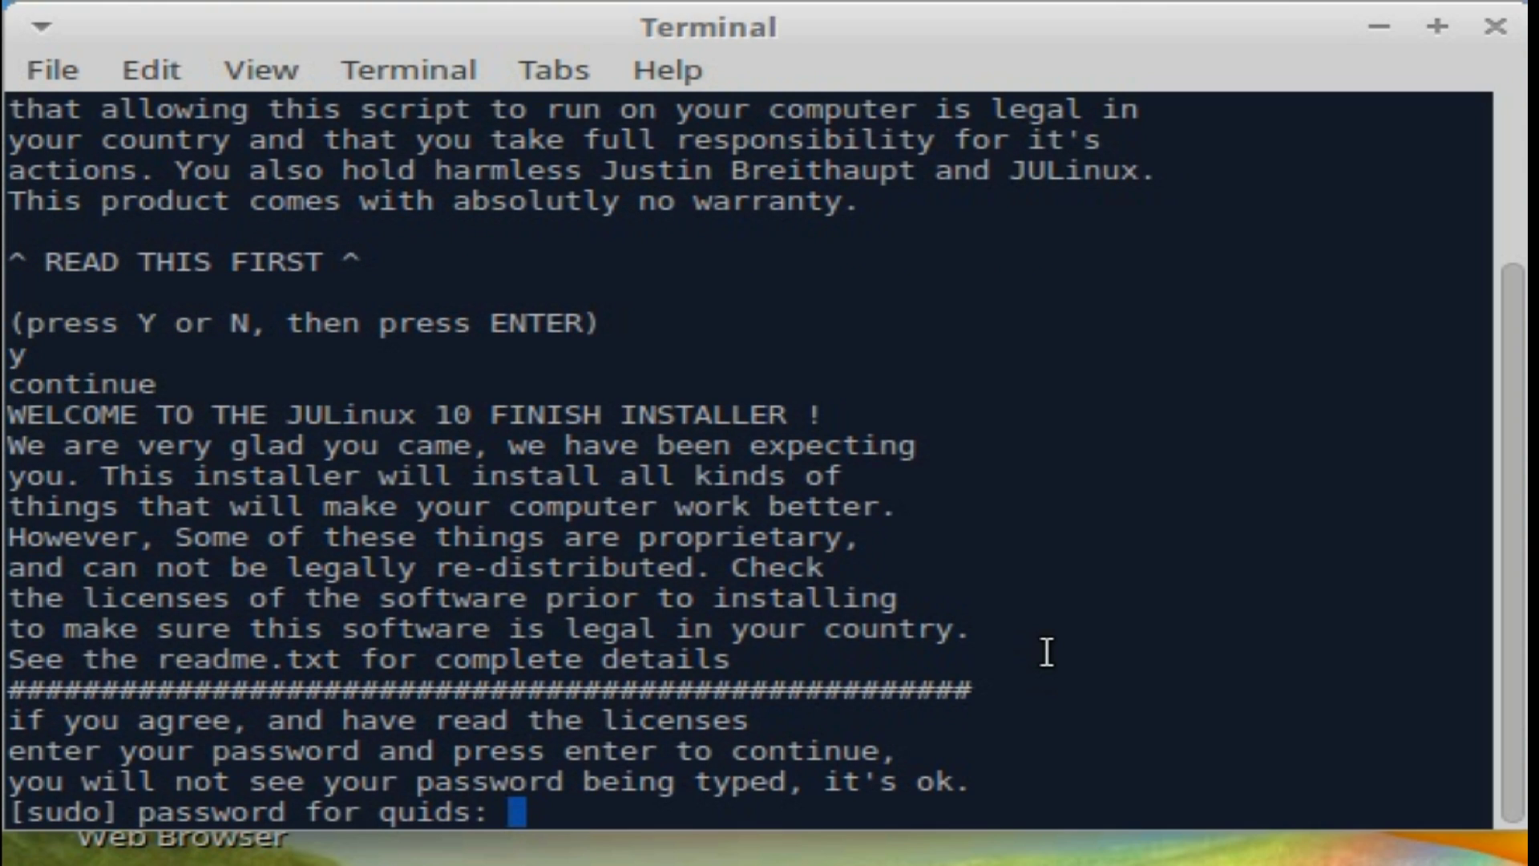
key(Return)
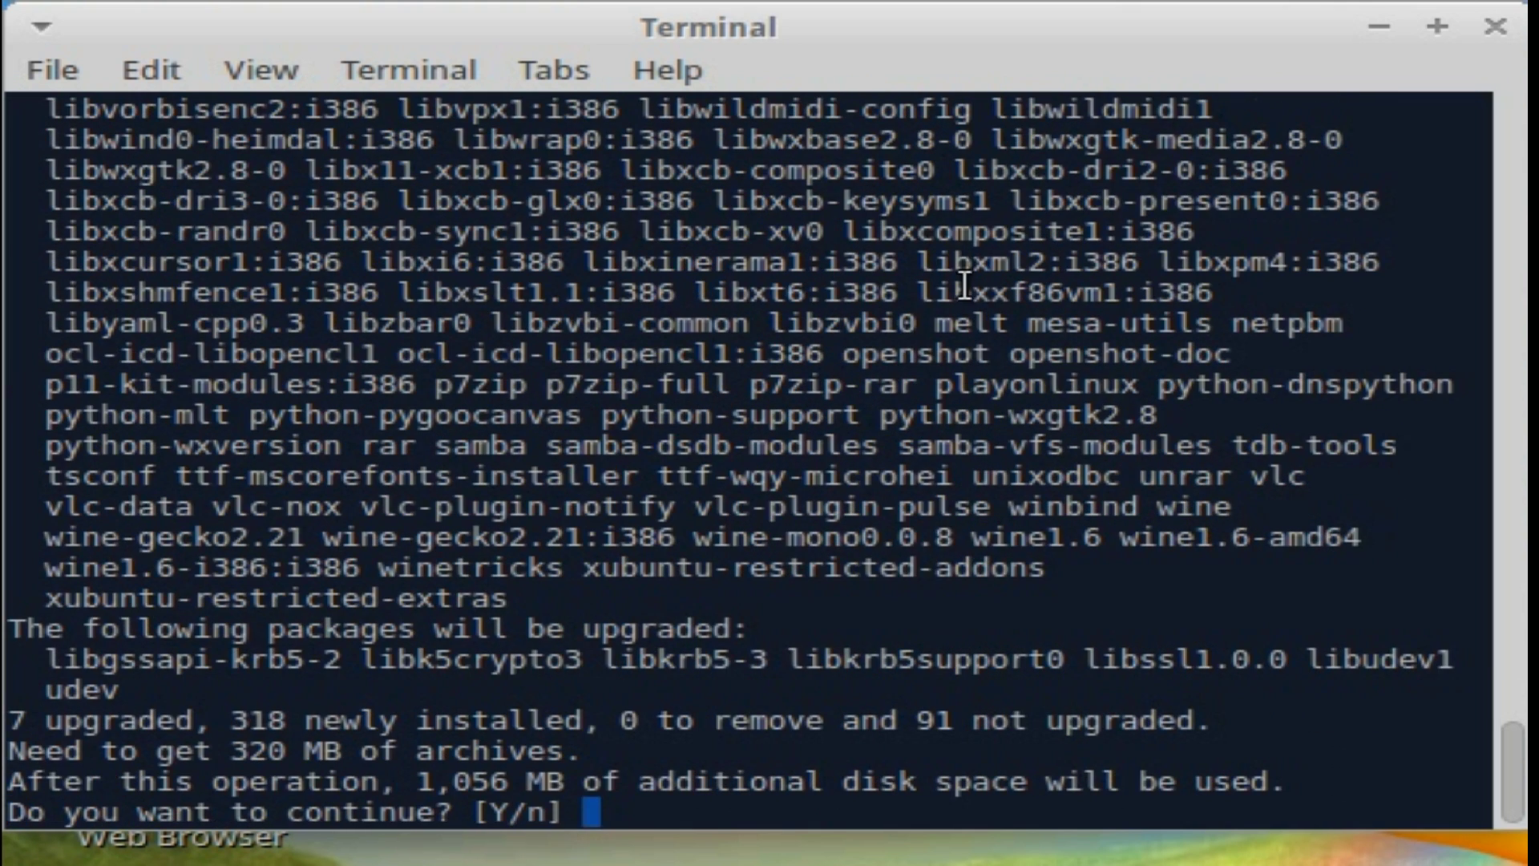
key(Return)
Review the list of 318 new packages to be installed
scroll(957, 295, up, 20)
scroll(957, 294, down, 12)
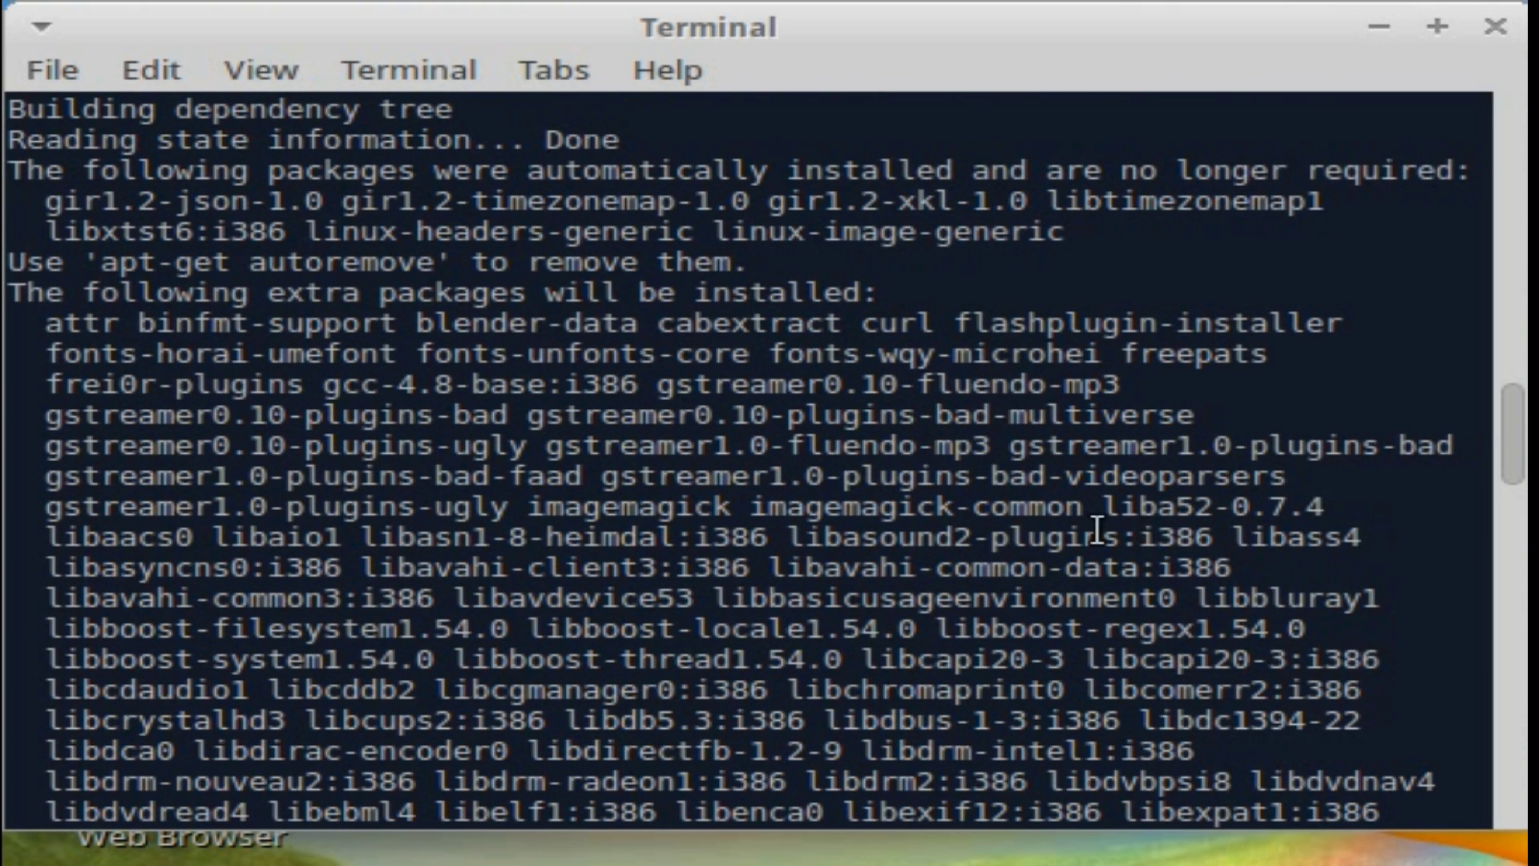
scroll(873, 533, down, 2)
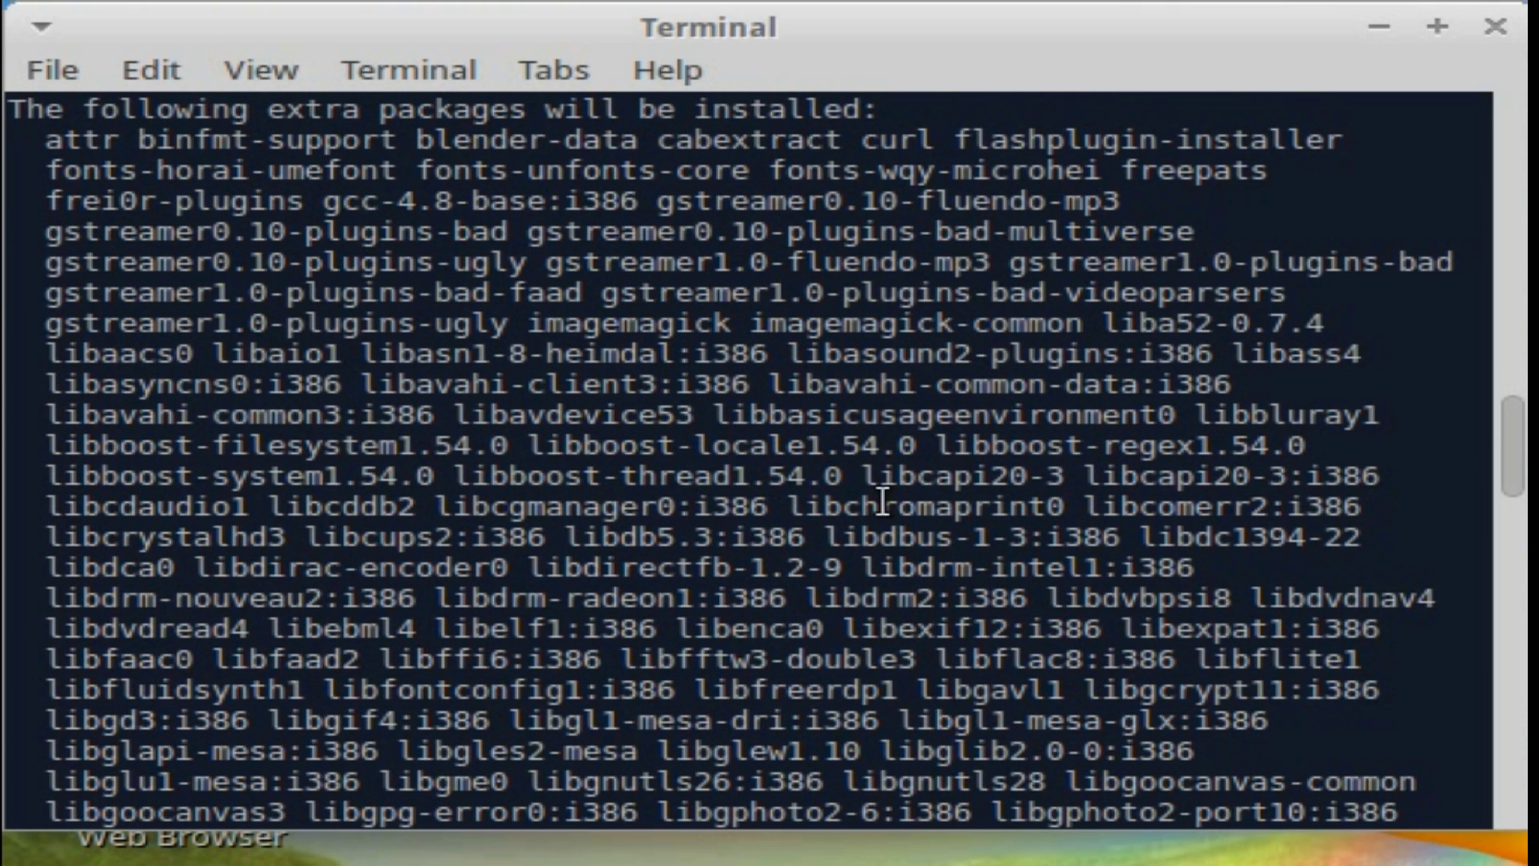
scroll(879, 530, down, 3)
scroll(882, 503, down, 2)
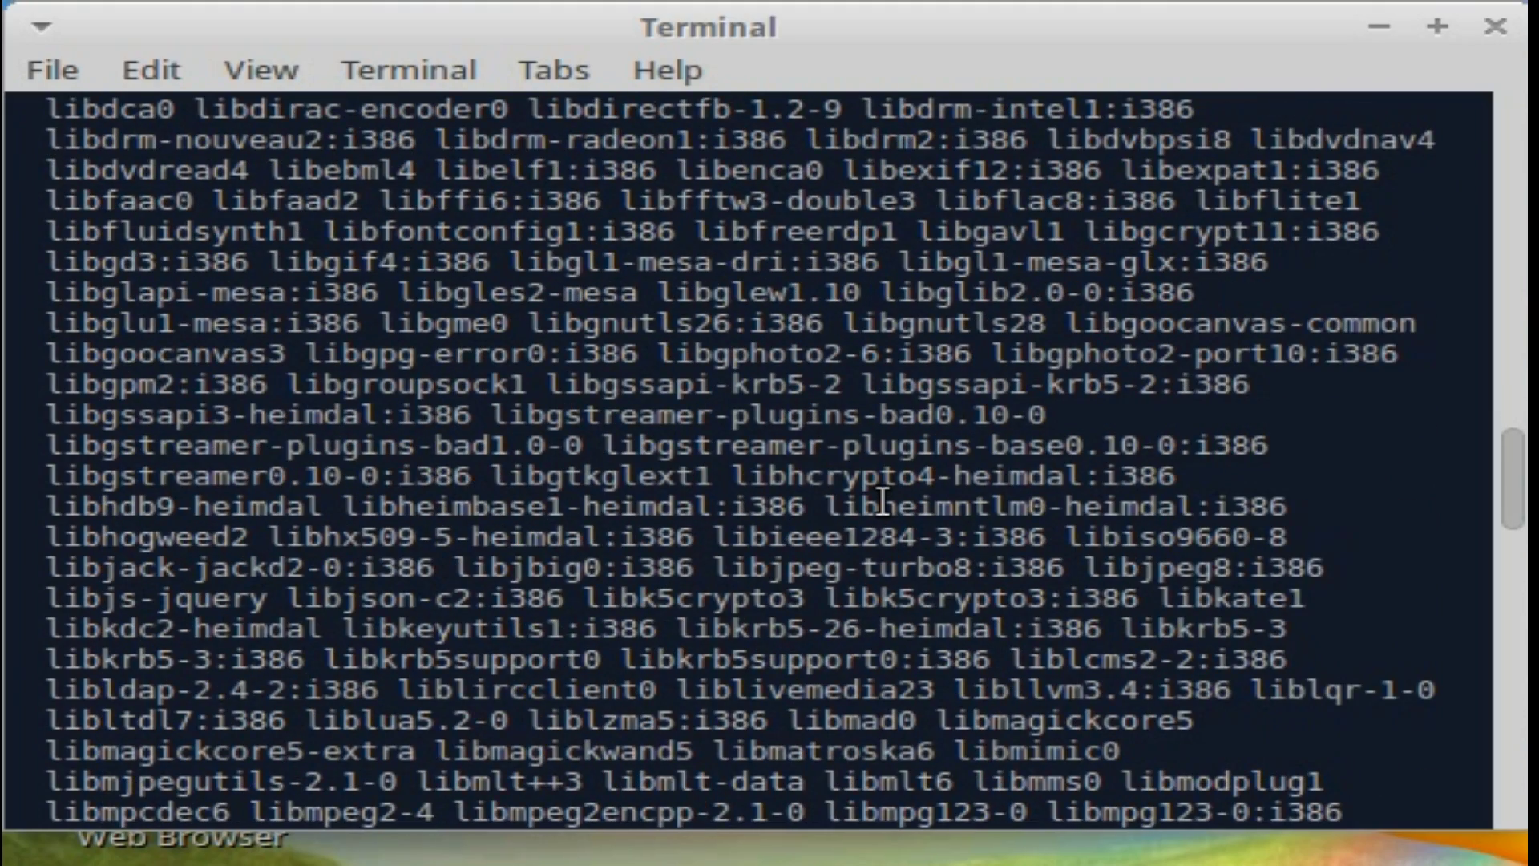
scroll(882, 502, down, 9)
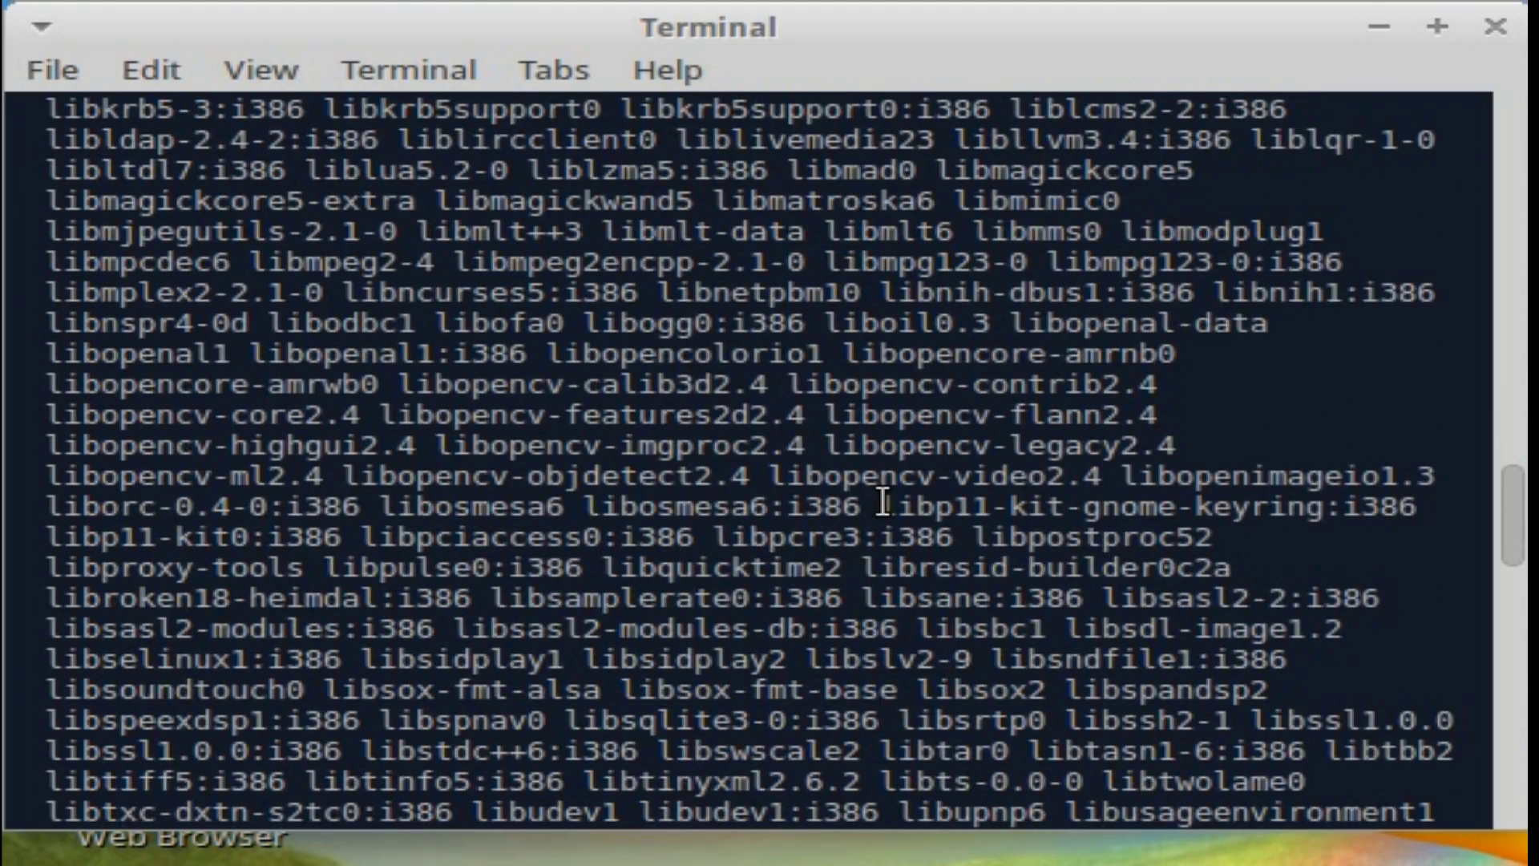
scroll(882, 502, down, 6)
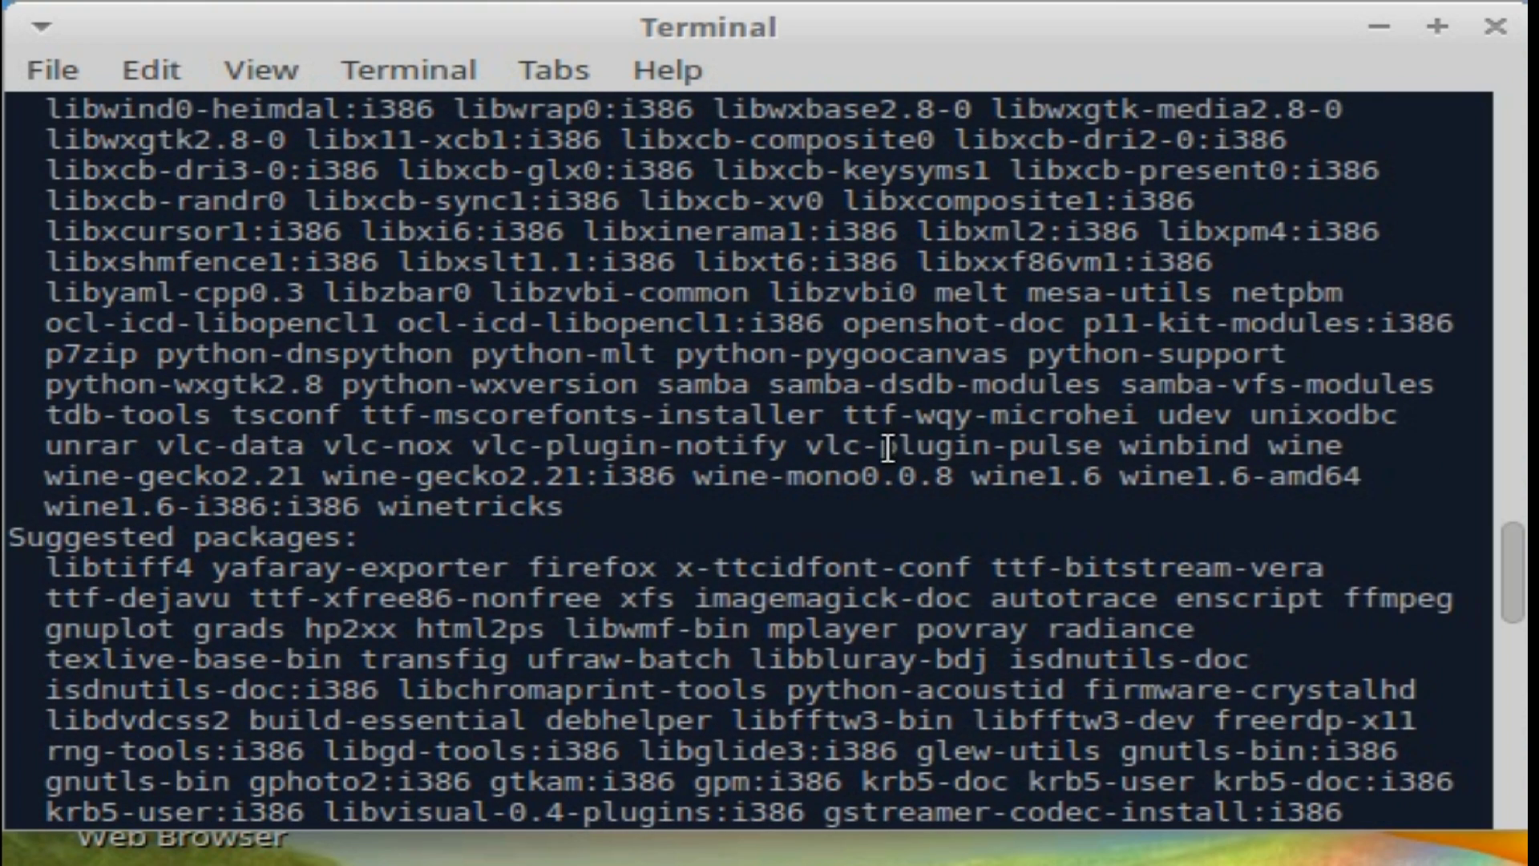
scroll(886, 453, down, 14)
scroll(879, 463, down, 18)
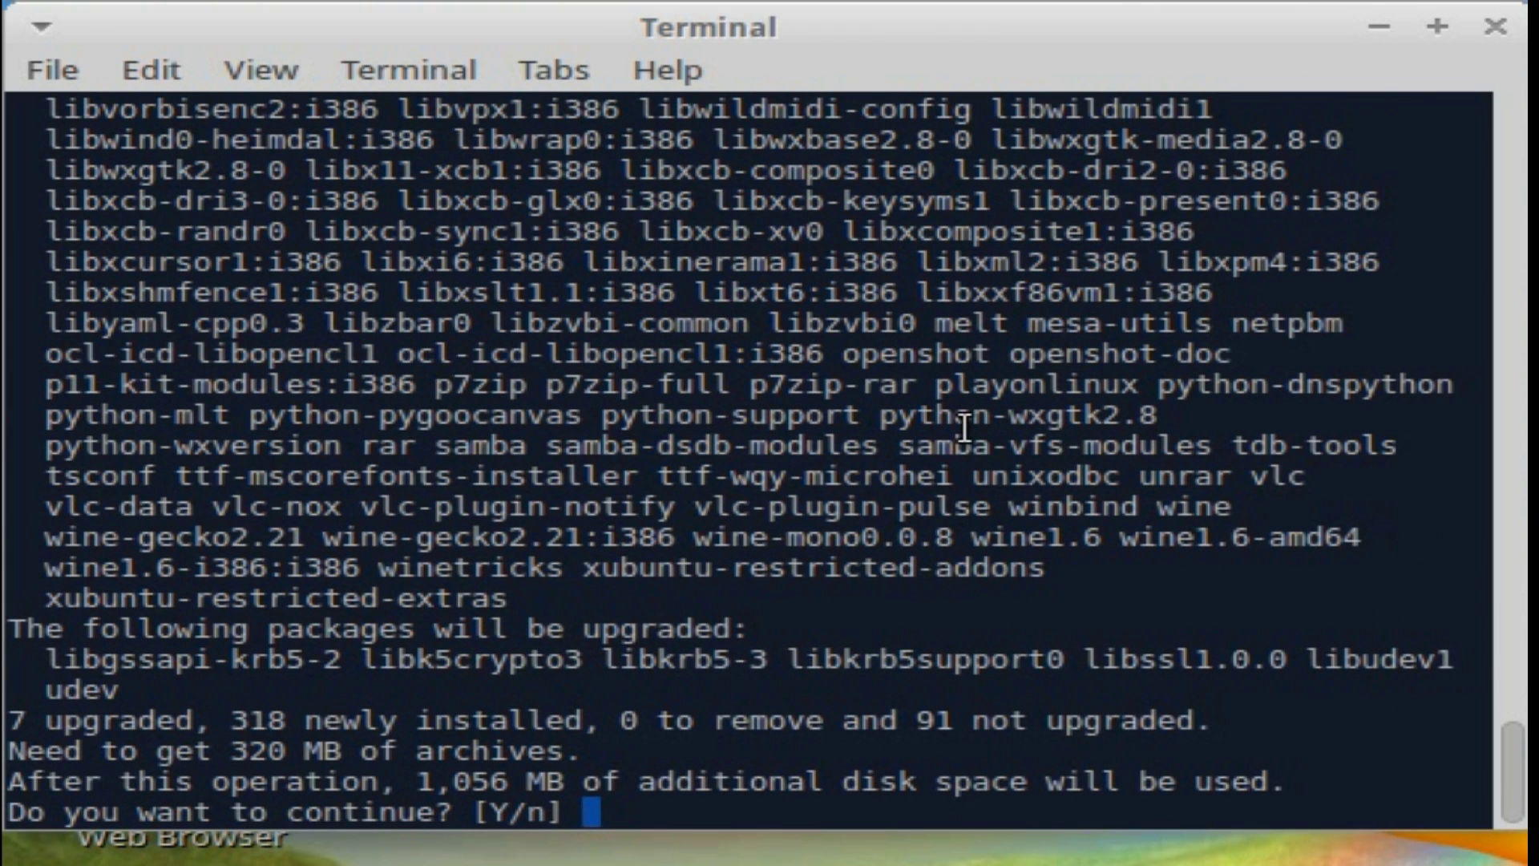
Confirm the 318 packages, then approve the next batch including audacity-data and k3b-data
text(y)
key(Return)
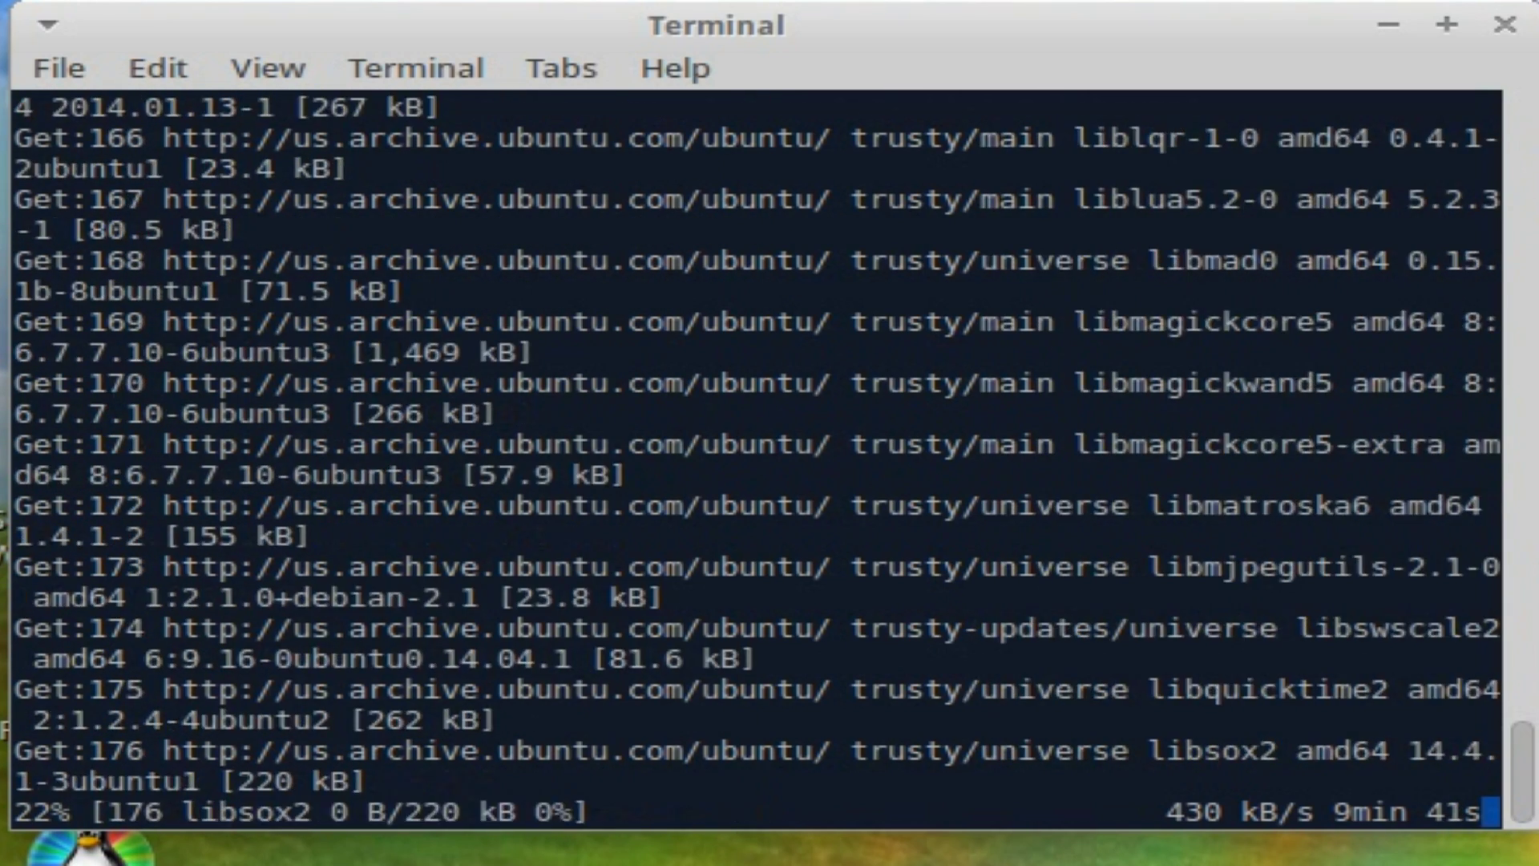
scroll(865, 521, up, 15)
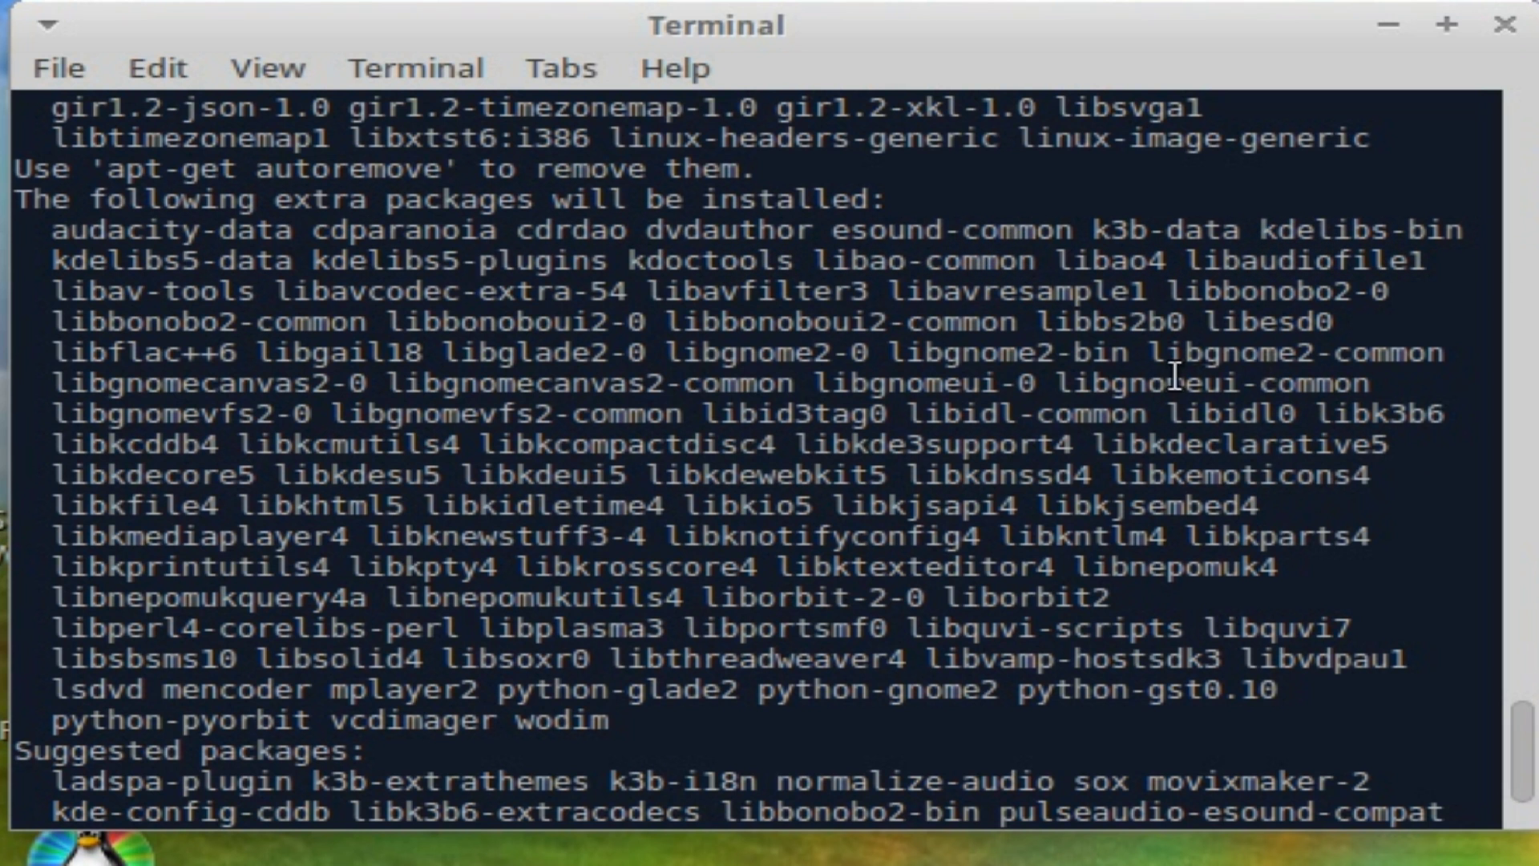
text(y)
key(Return)
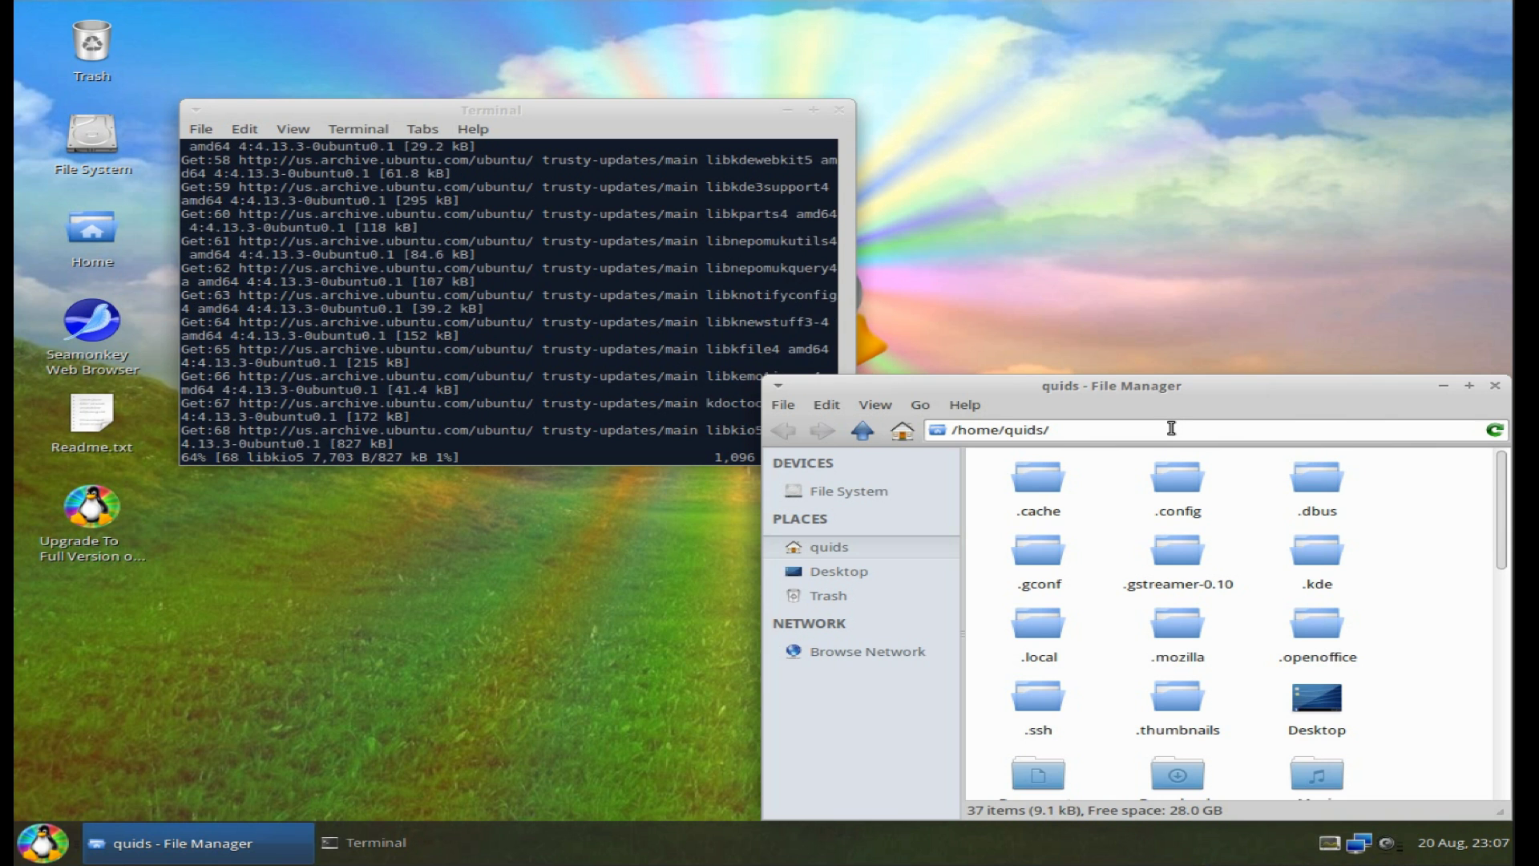
Browse the network, open the Windows Network listing and try the WORKGROUP group
click(909, 655)
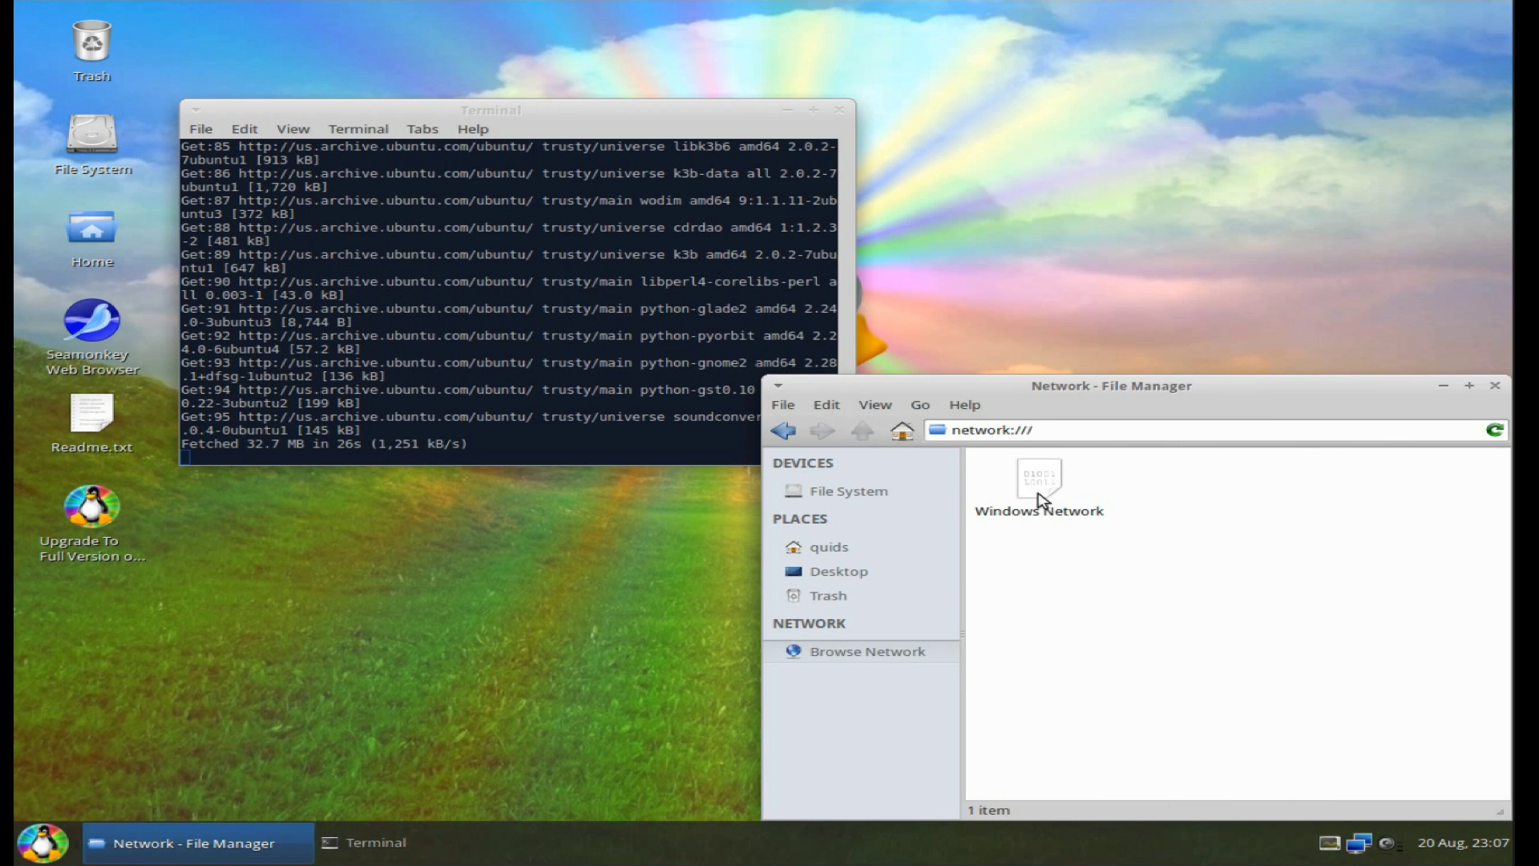
click(1057, 507)
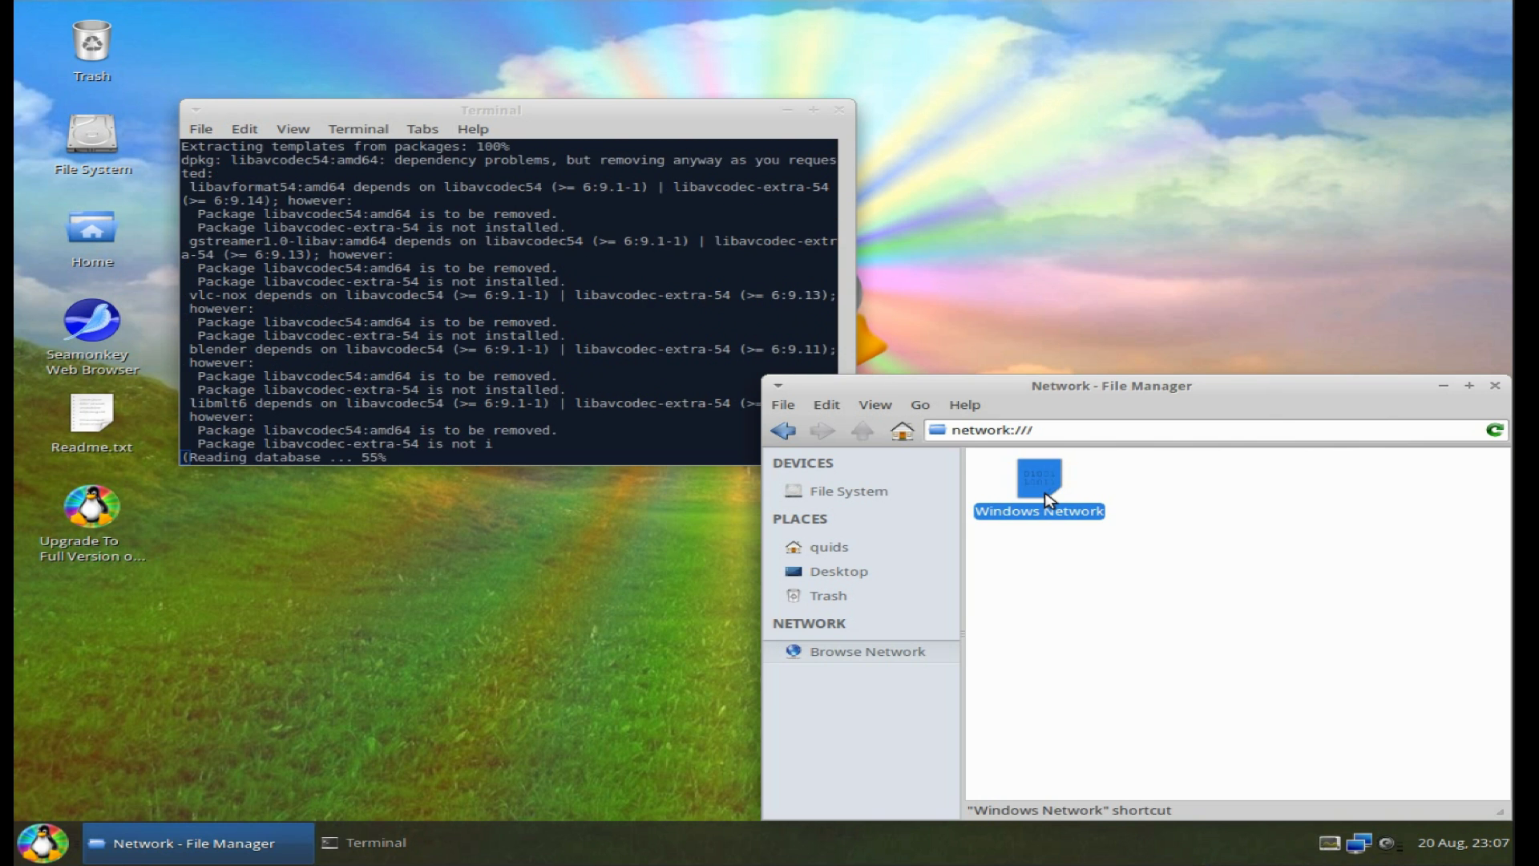
double_click(1058, 509)
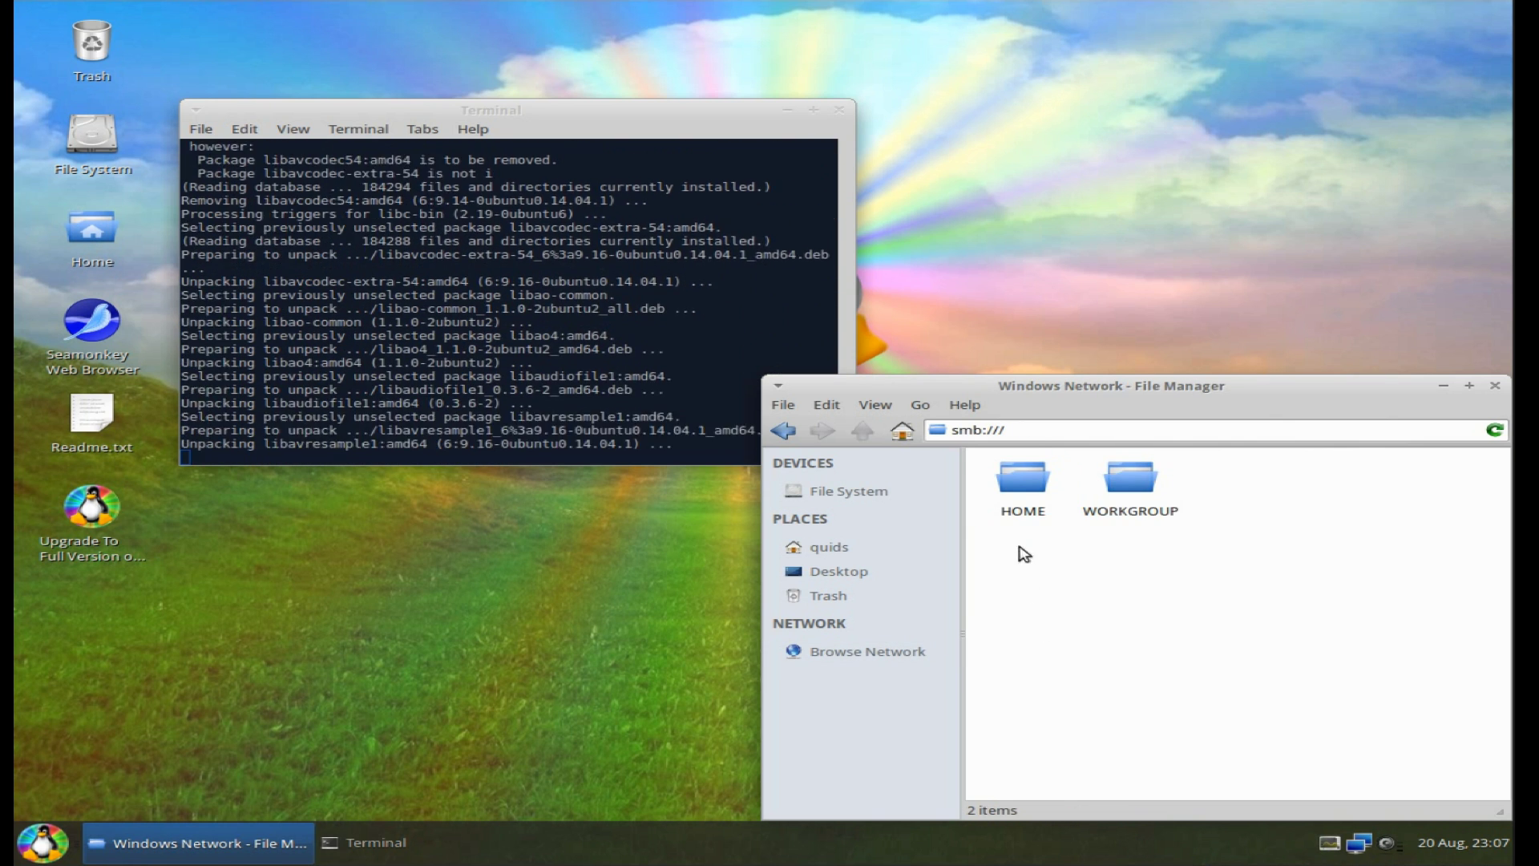
click(1115, 493)
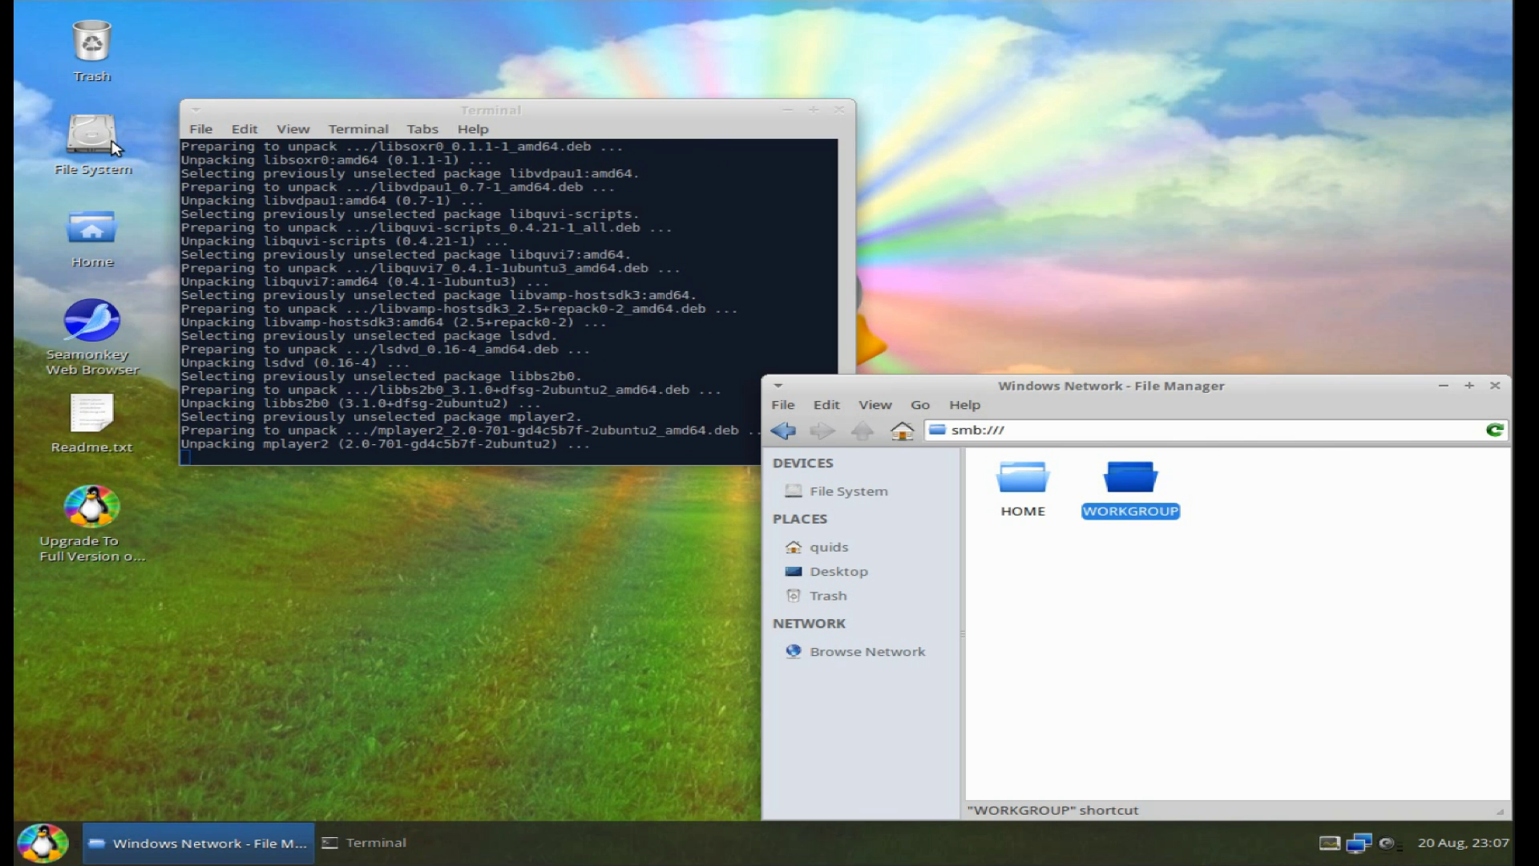
Go to smb://192.168.62.40, open the tv share and Counting Cars S03E23 folder, selecting the mkv
click(113, 225)
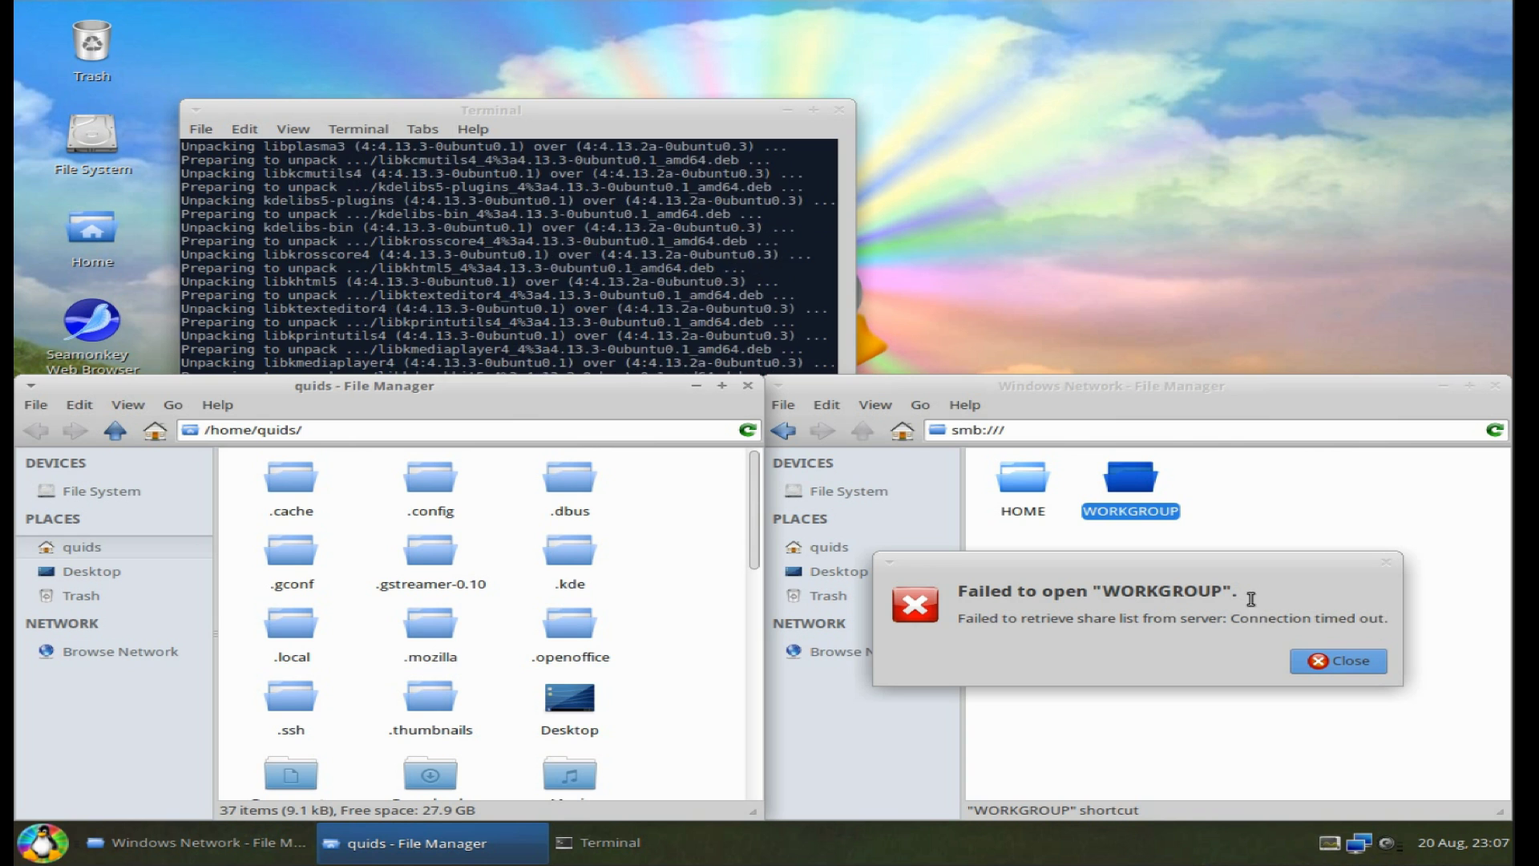
key(ctrl+l)
text(smb://192.168.62.40)
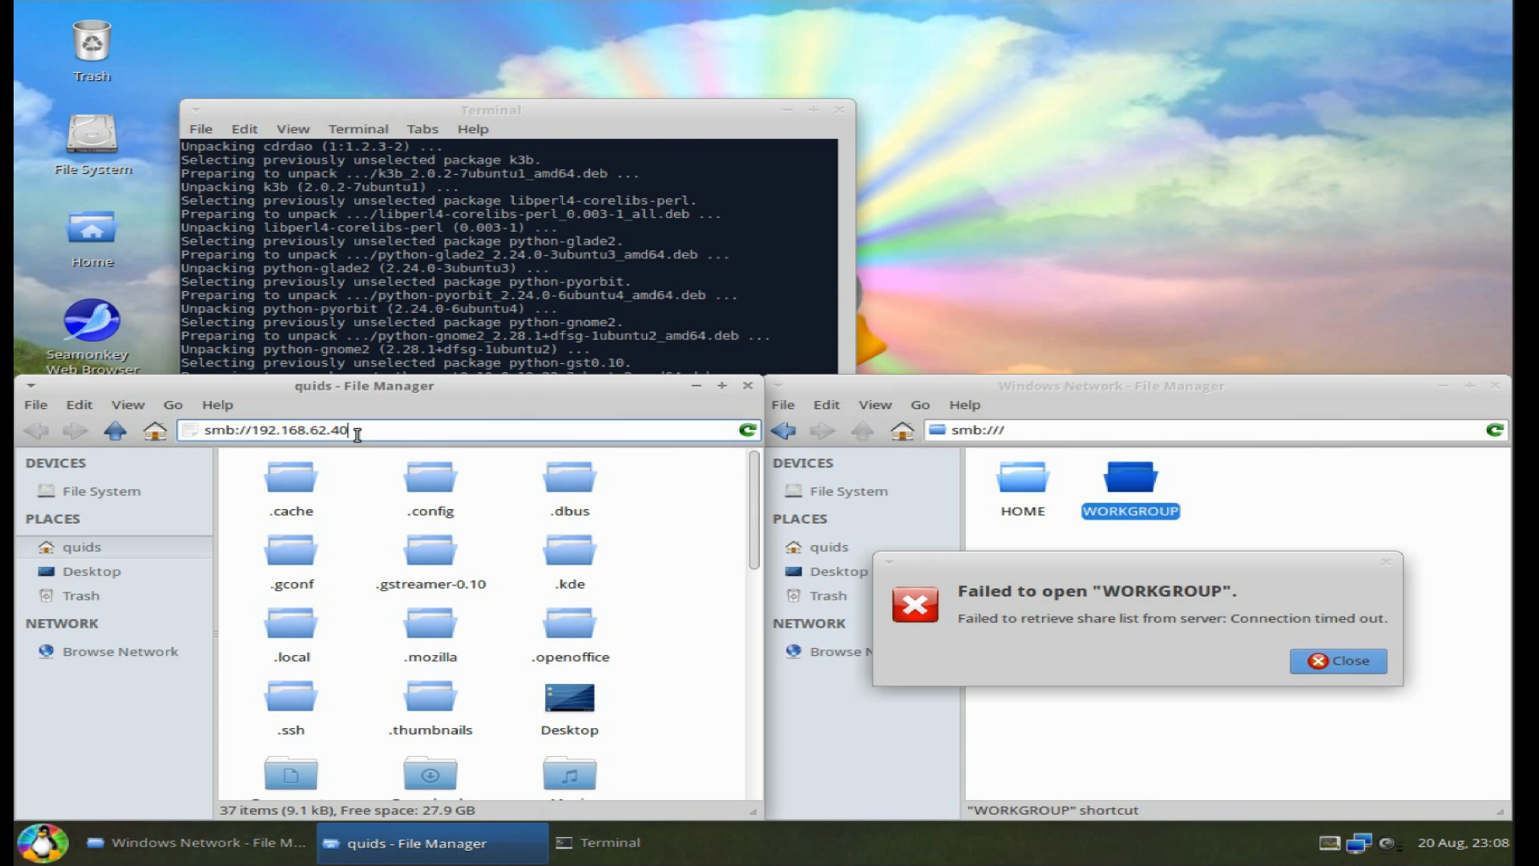
key(Return)
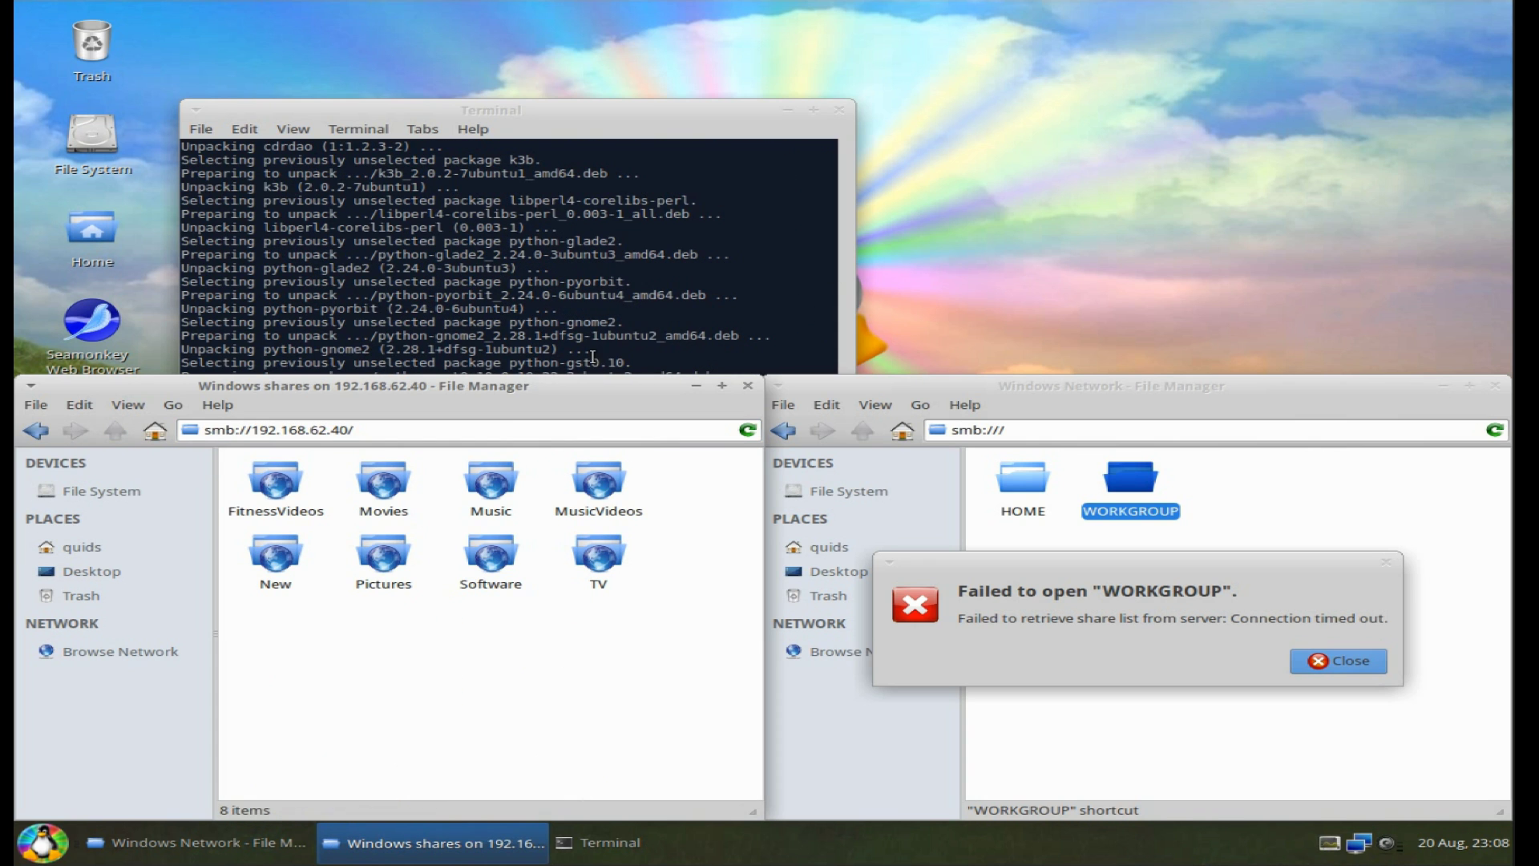
double_click(595, 544)
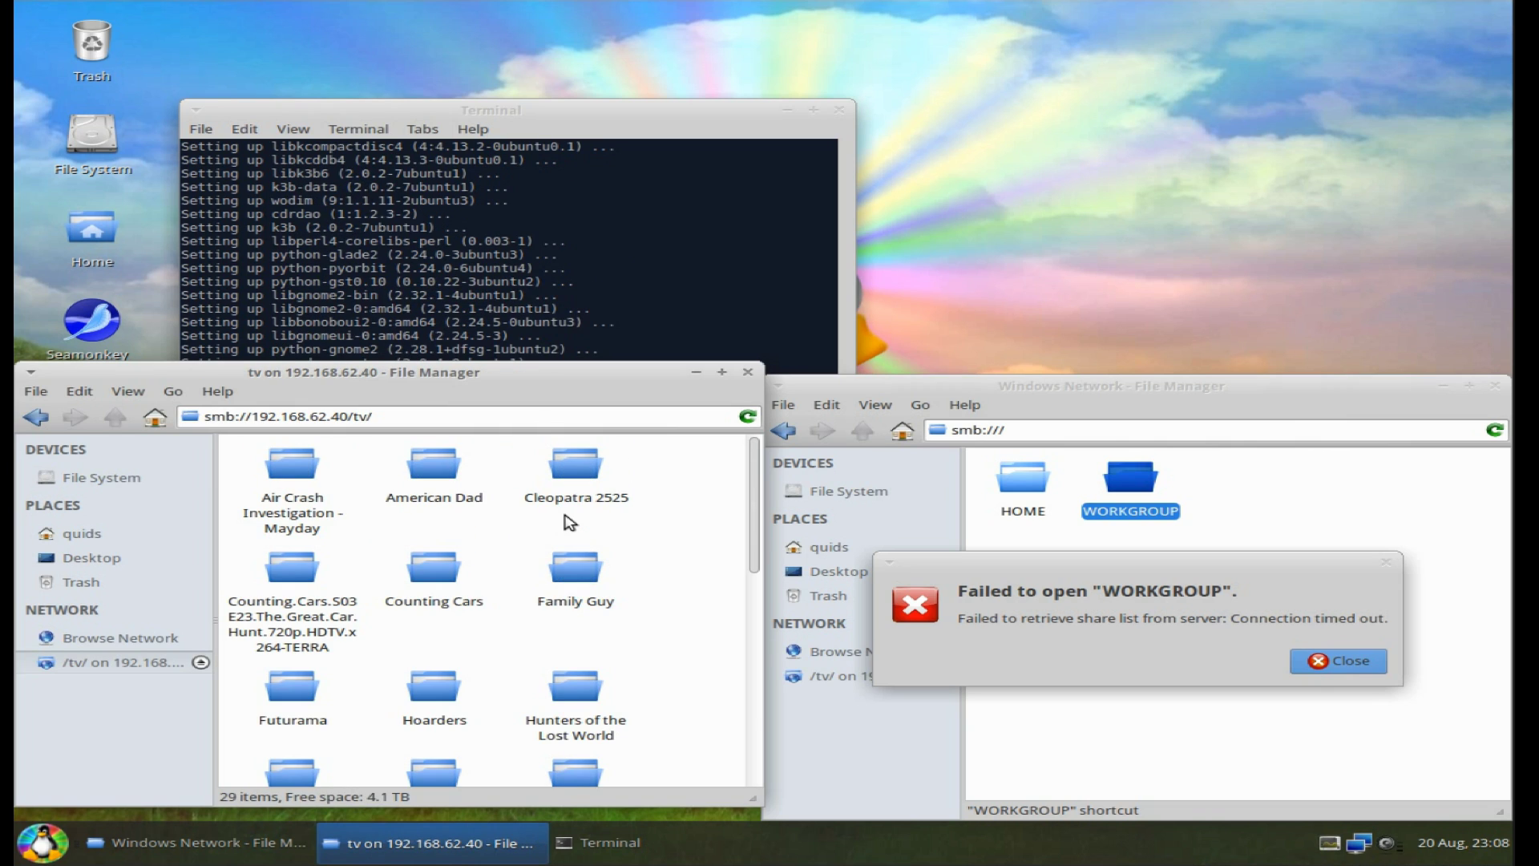
double_click(319, 572)
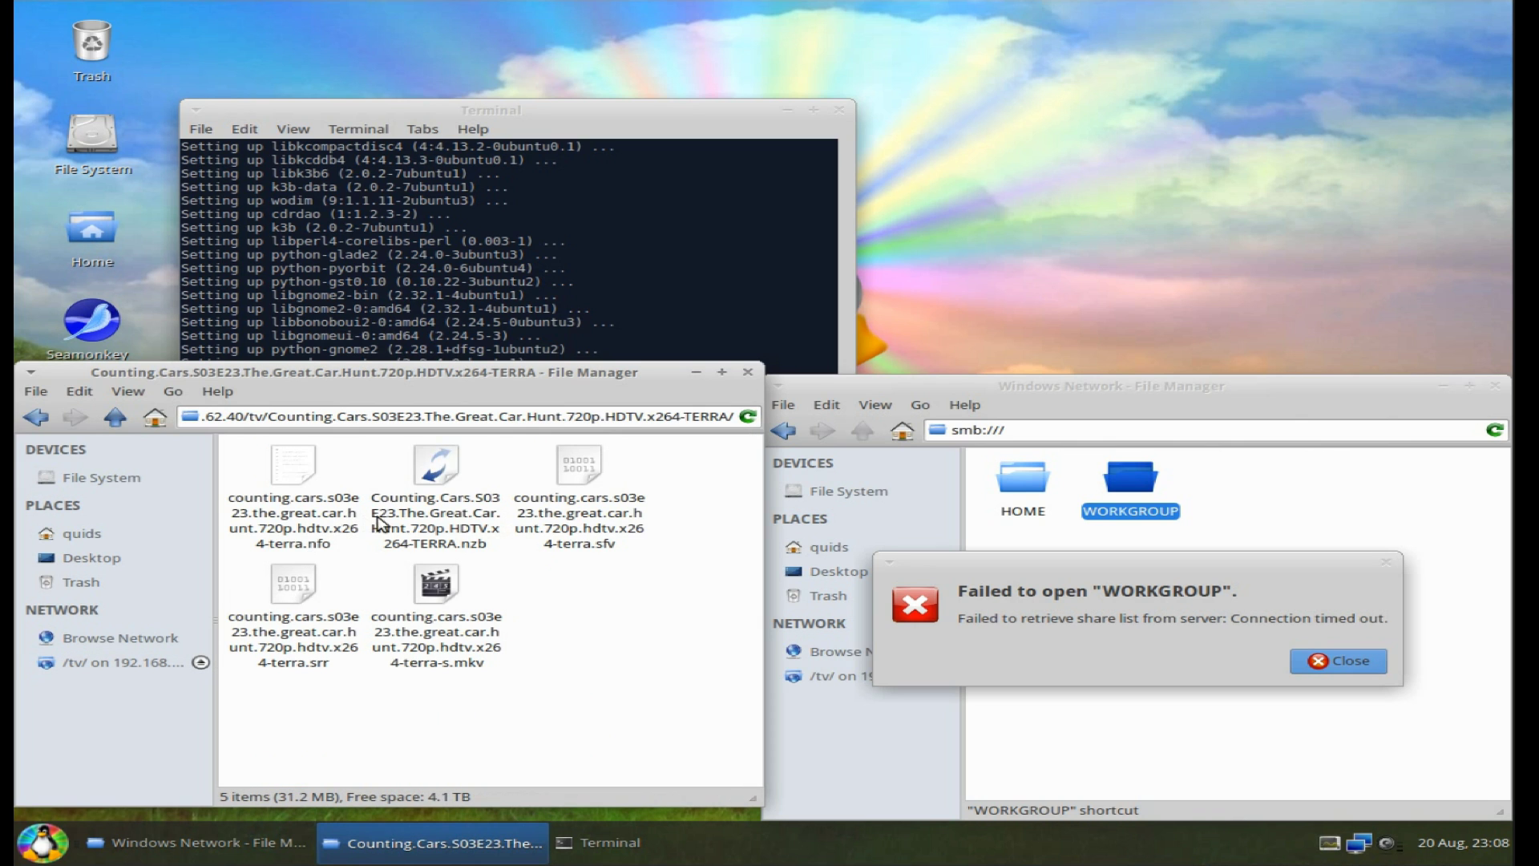
click(433, 595)
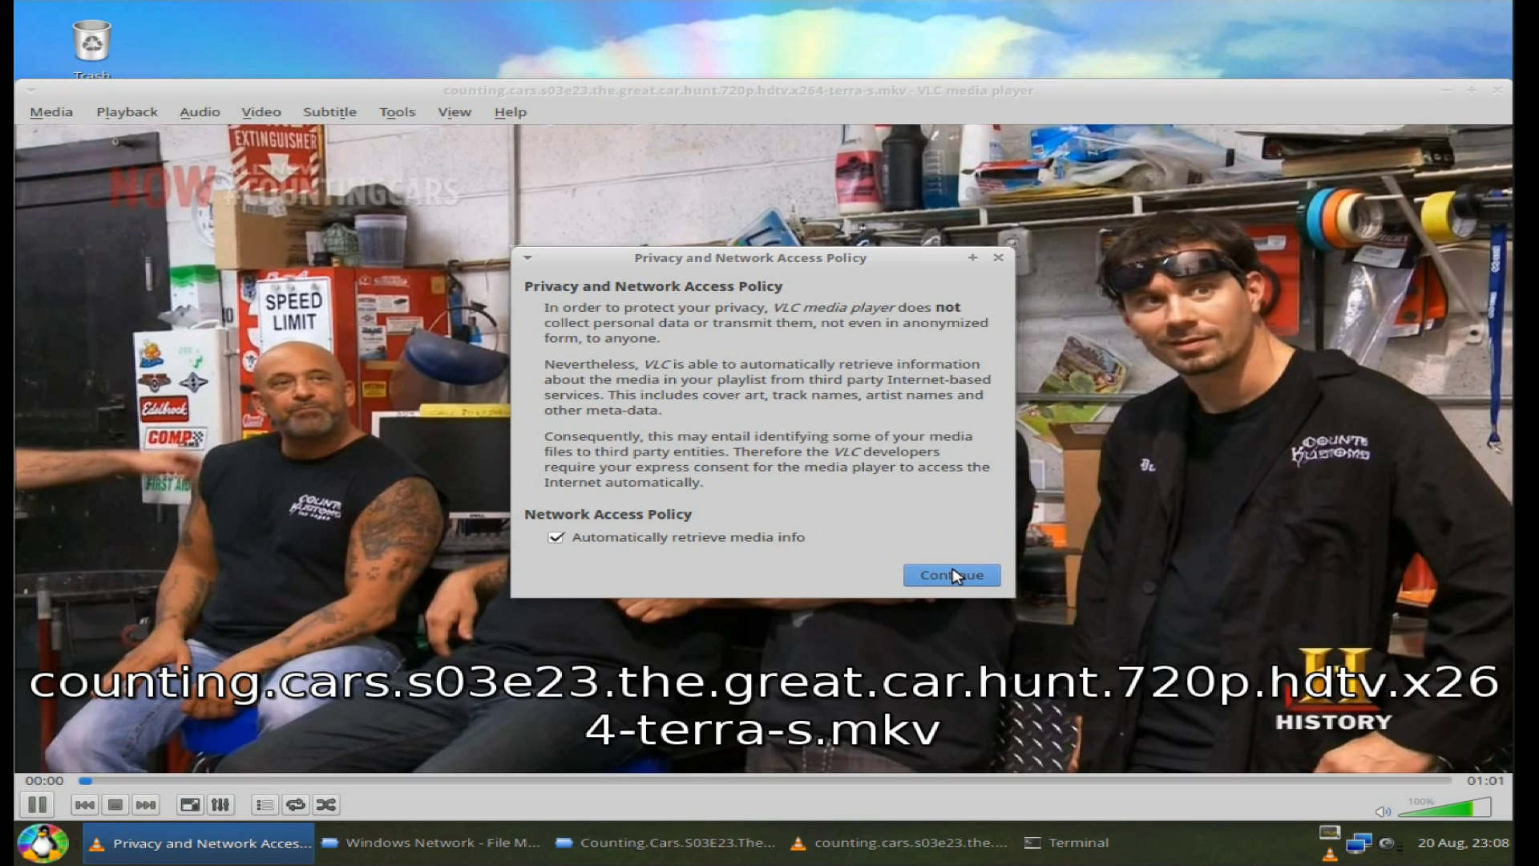
Accept VLC's Privacy and Network Access Policy, then close the player
click(954, 575)
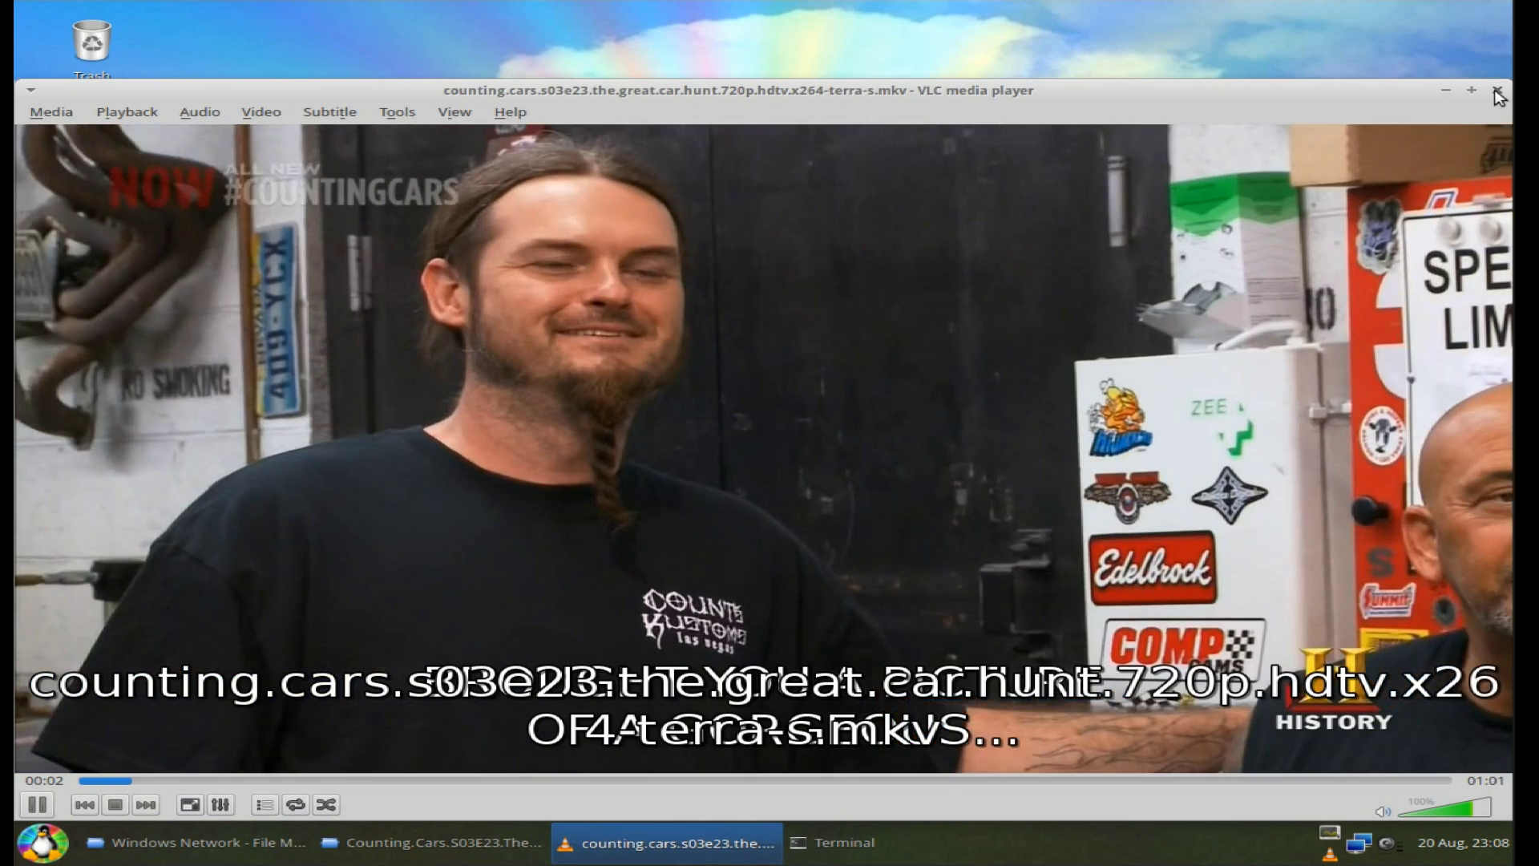
click(1498, 96)
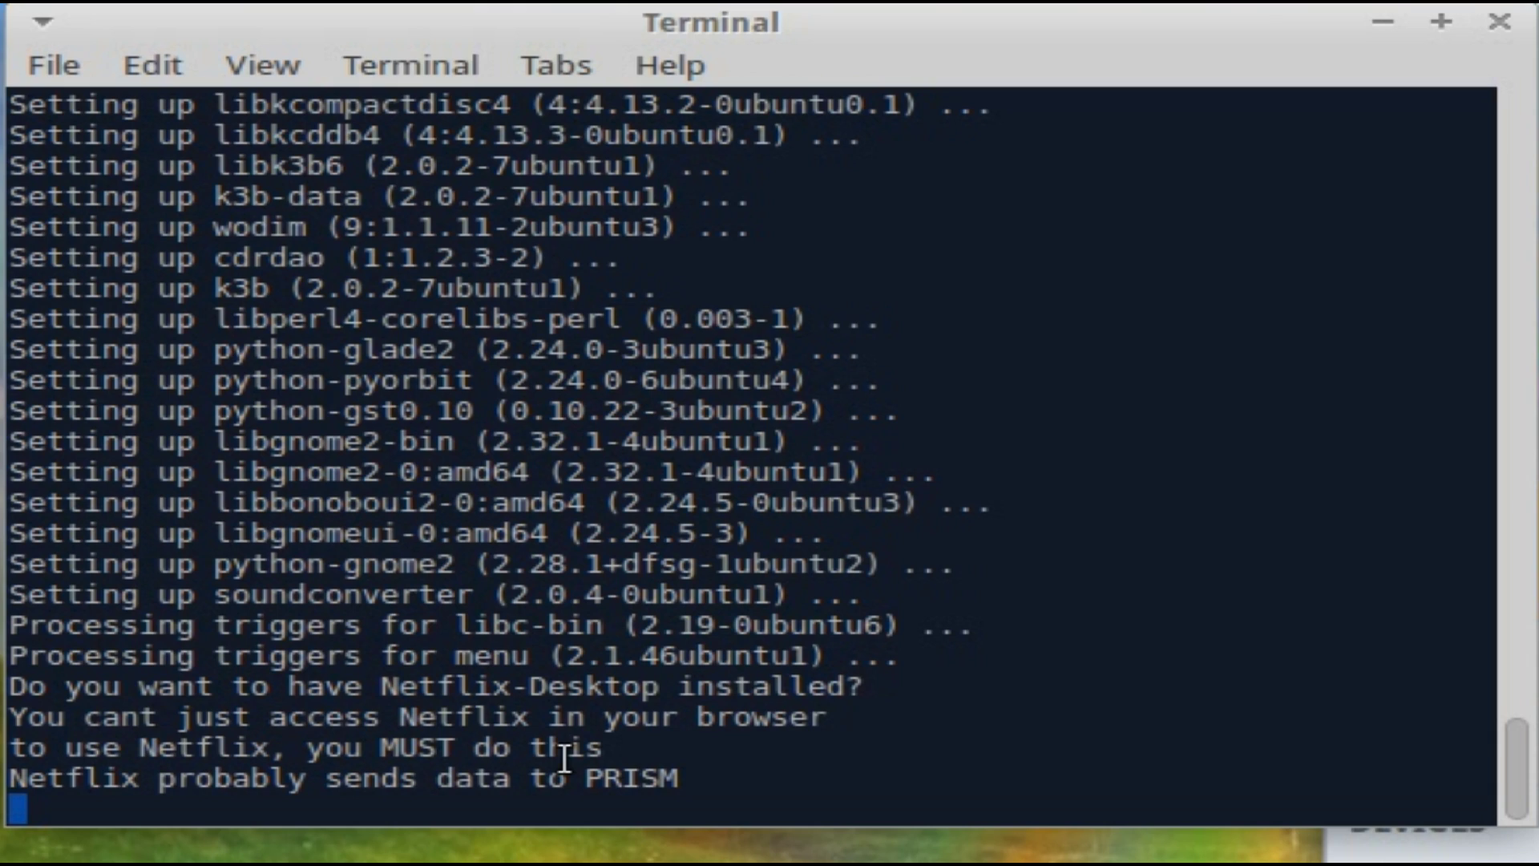
Answer y to install Netflix-Desktop and y again to approve its 11 new packages
text(y)
key(Return)
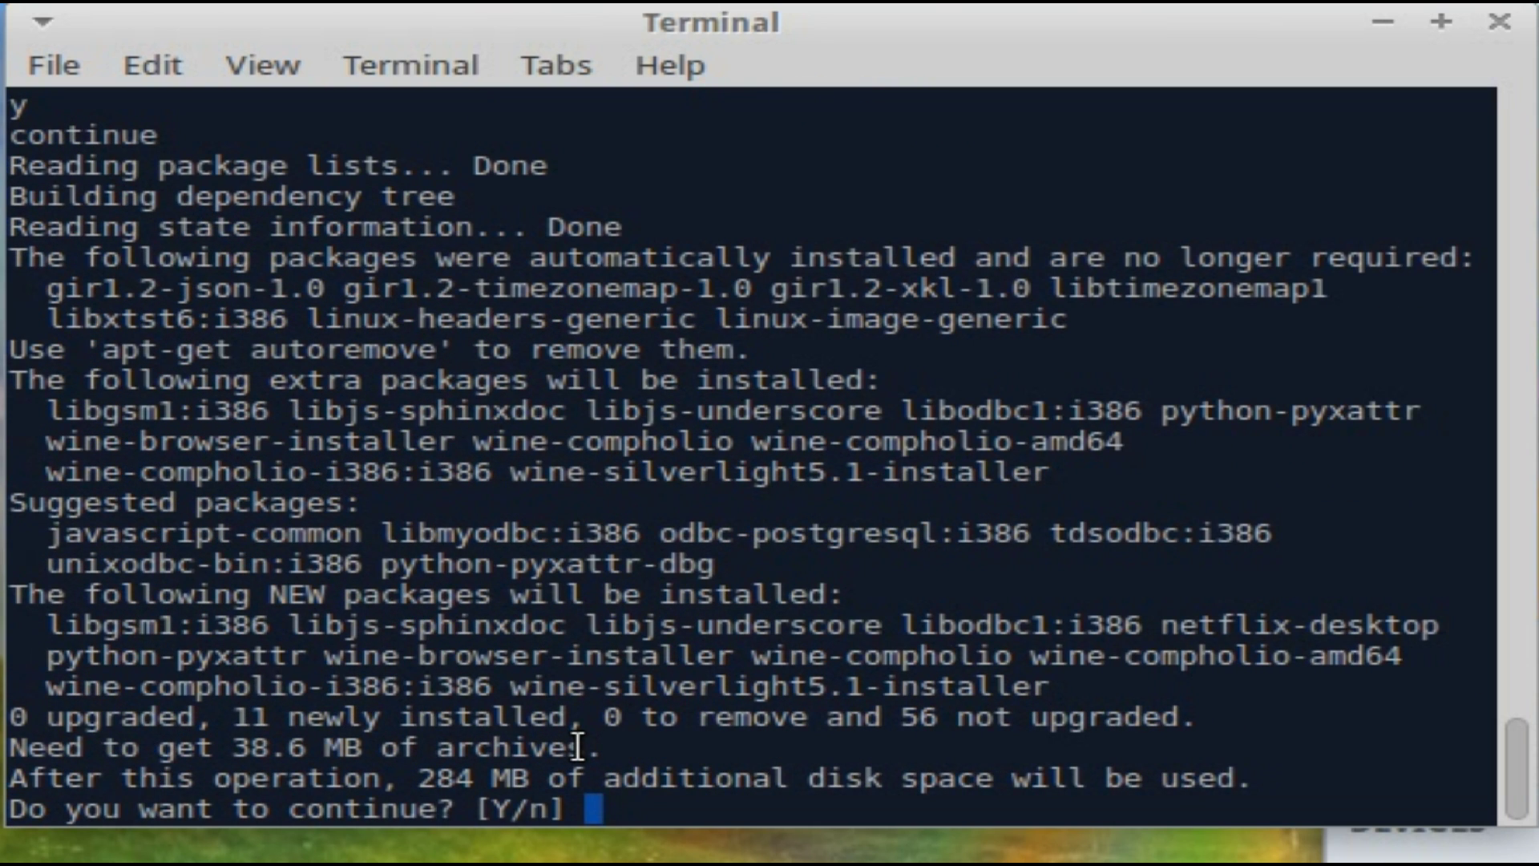
text(y)
key(Return)
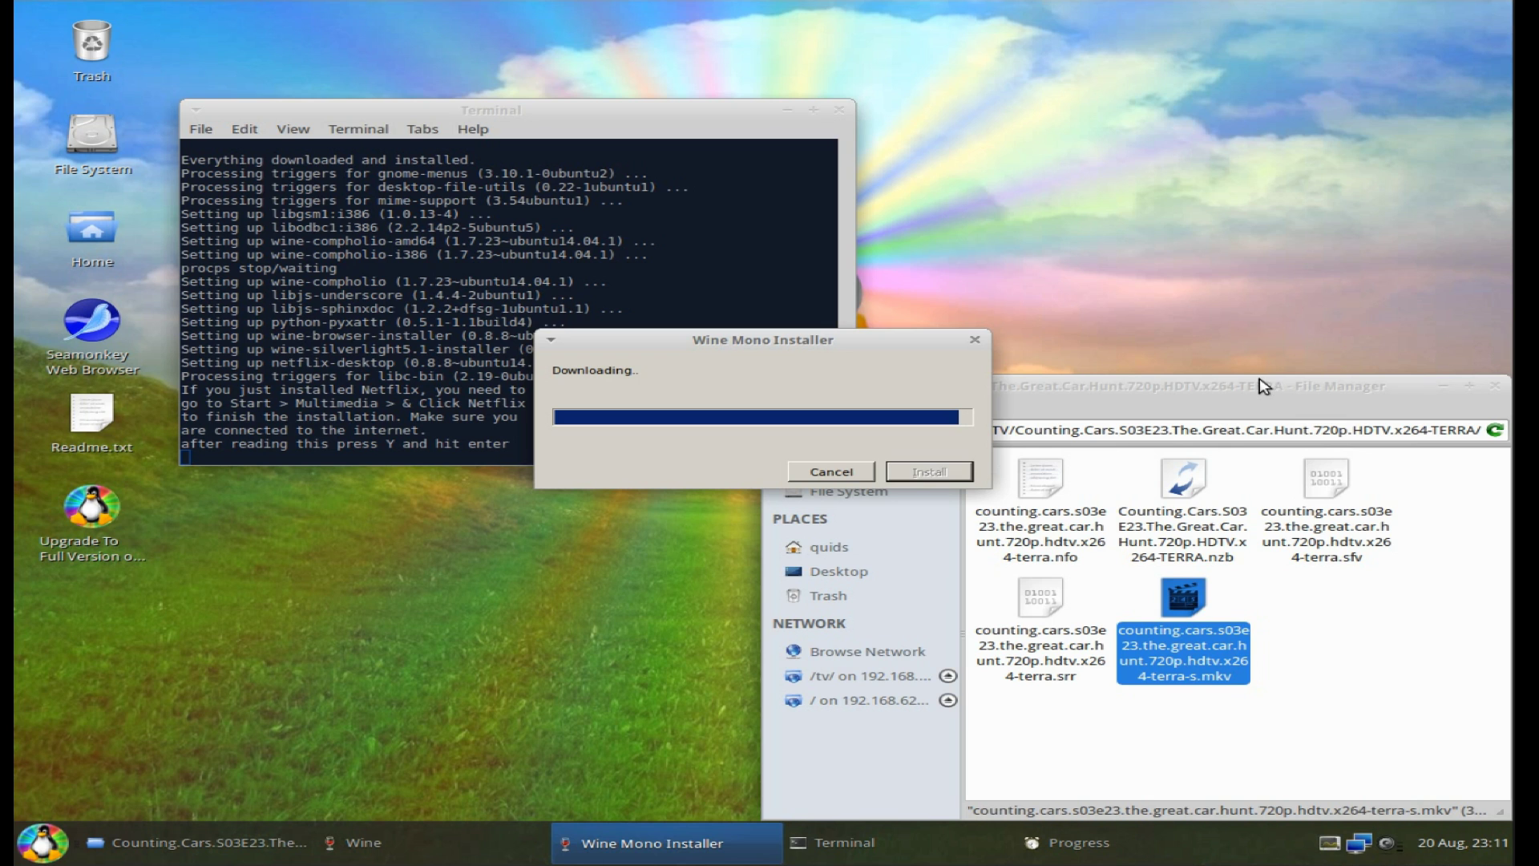
Start the Wine Gecko install and view the root File System's properties (27.2 GB free of 35.8 GB)
click(1265, 387)
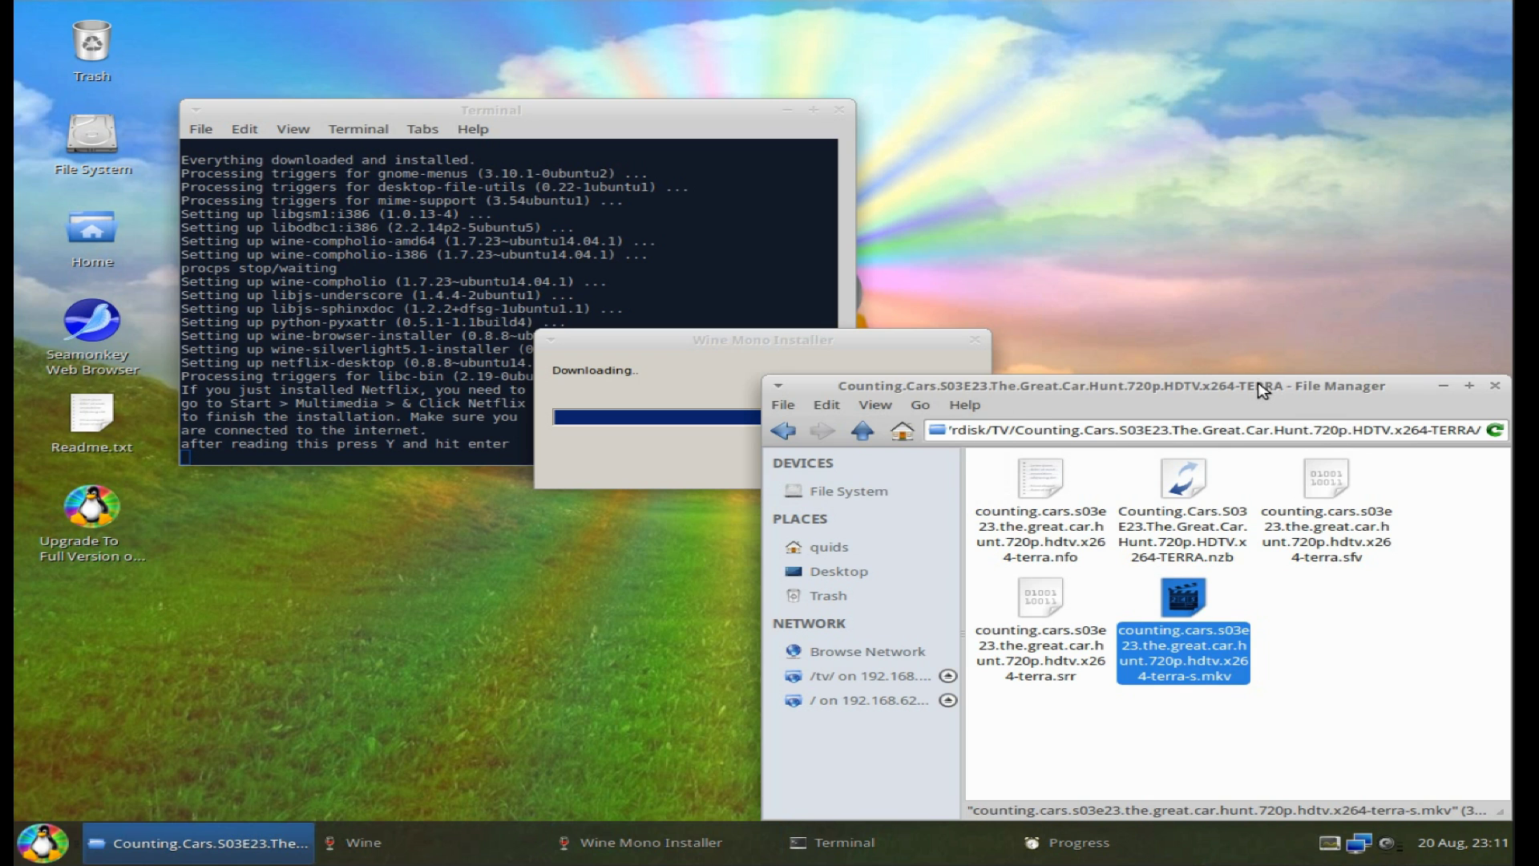
click(869, 493)
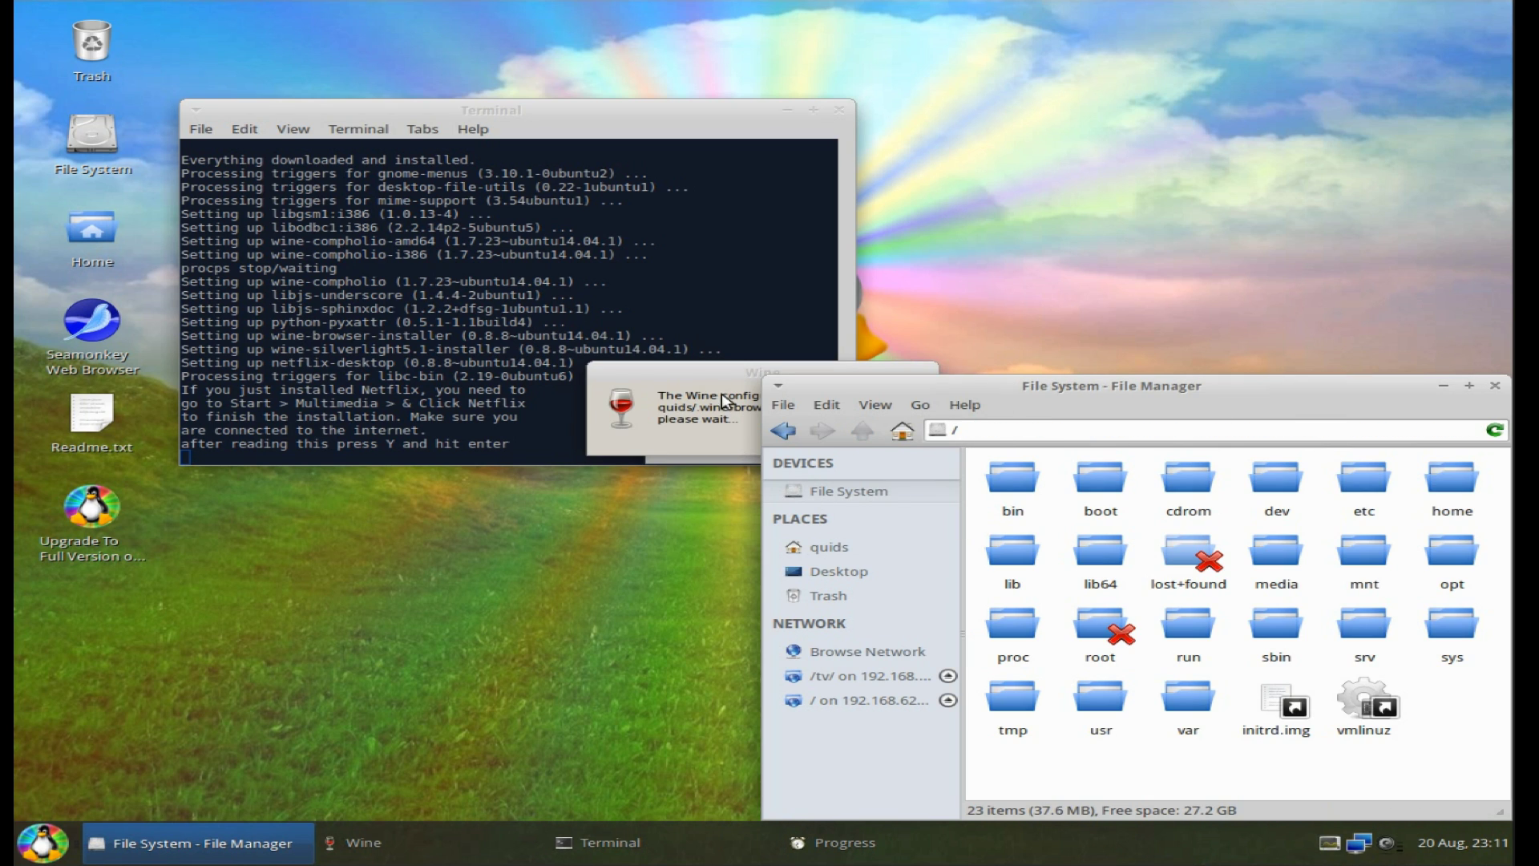
click(933, 478)
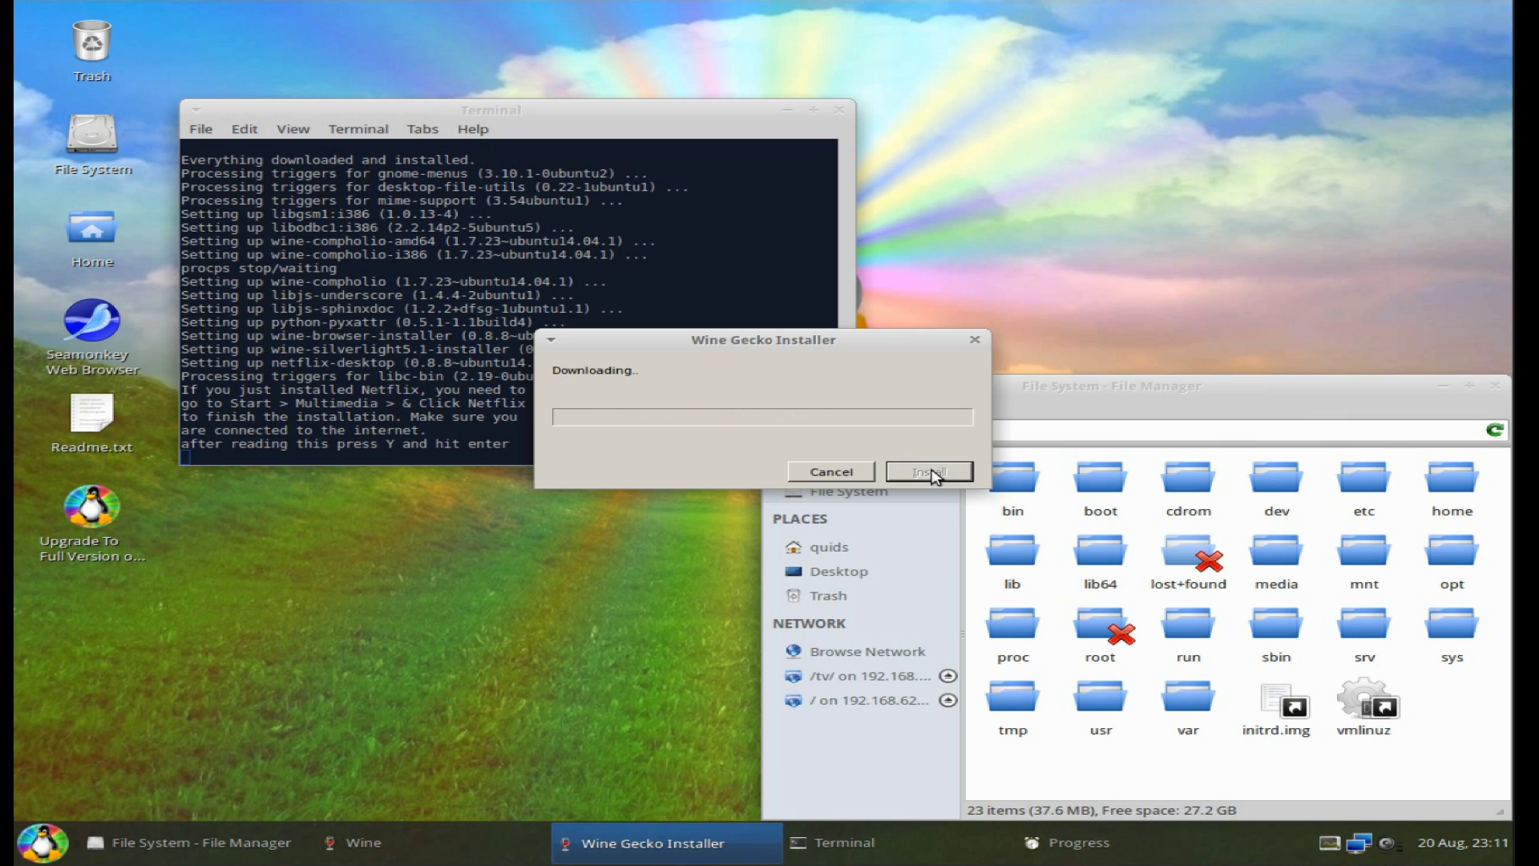
right_click(1207, 774)
click(1235, 762)
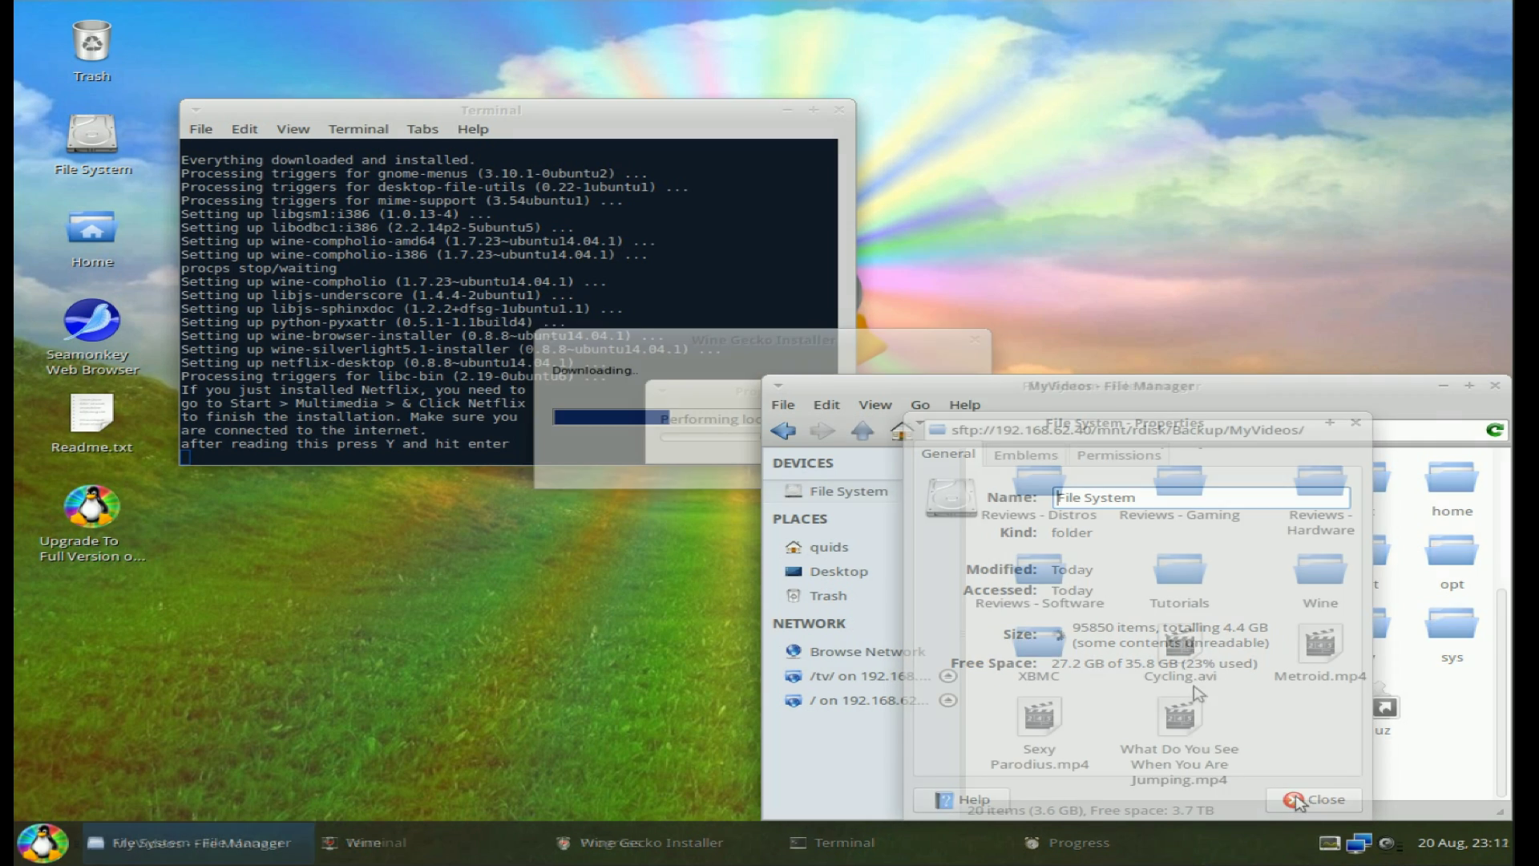
Try playing What Do You See When You Are Jumping.mp4 in Parole, then dismiss the GStreamer error and close Parole
double_click(1179, 718)
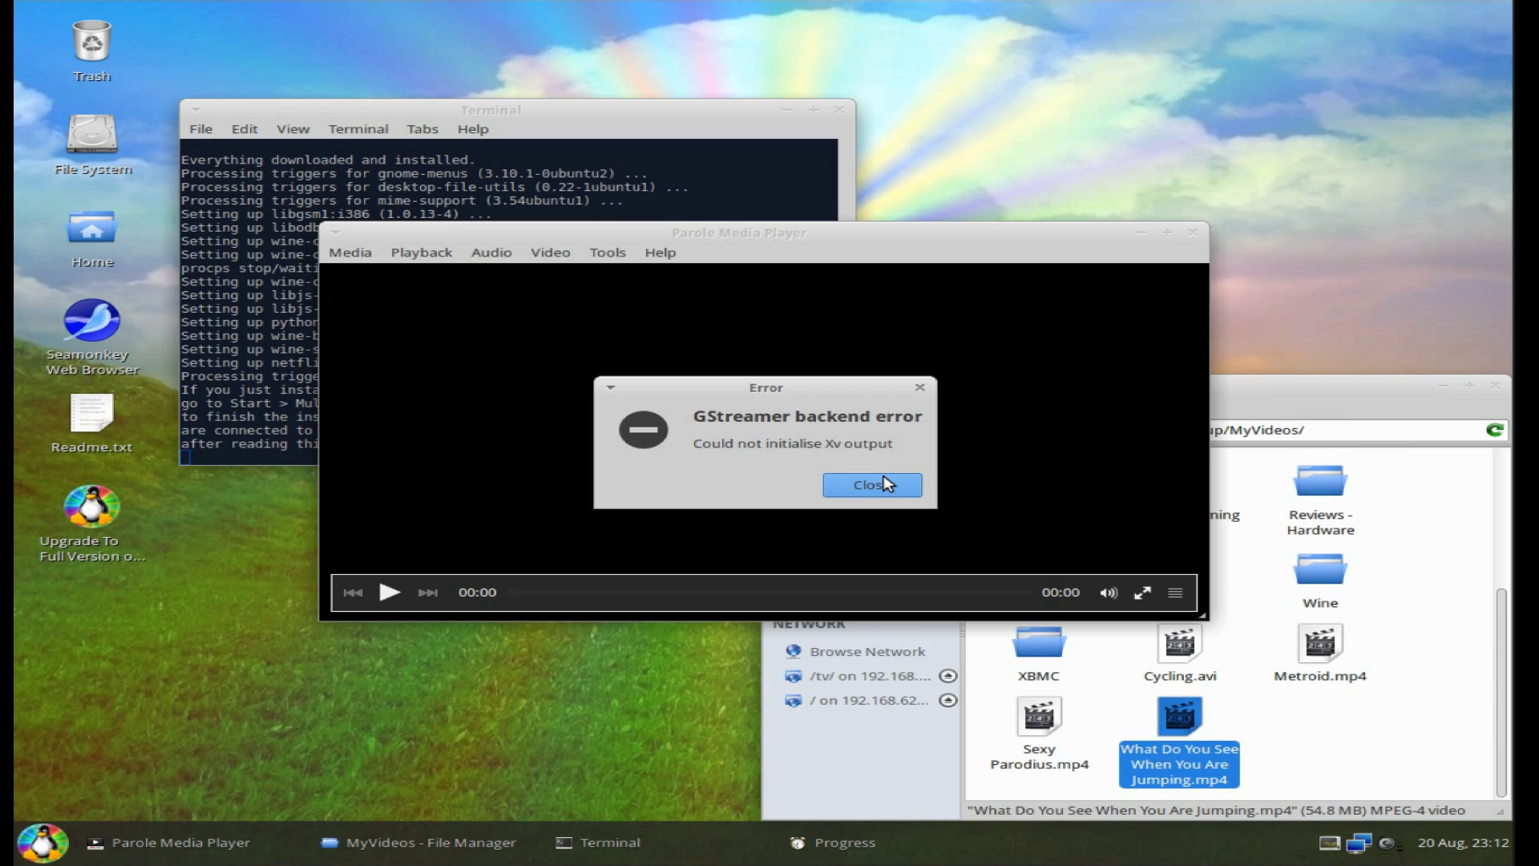
click(887, 483)
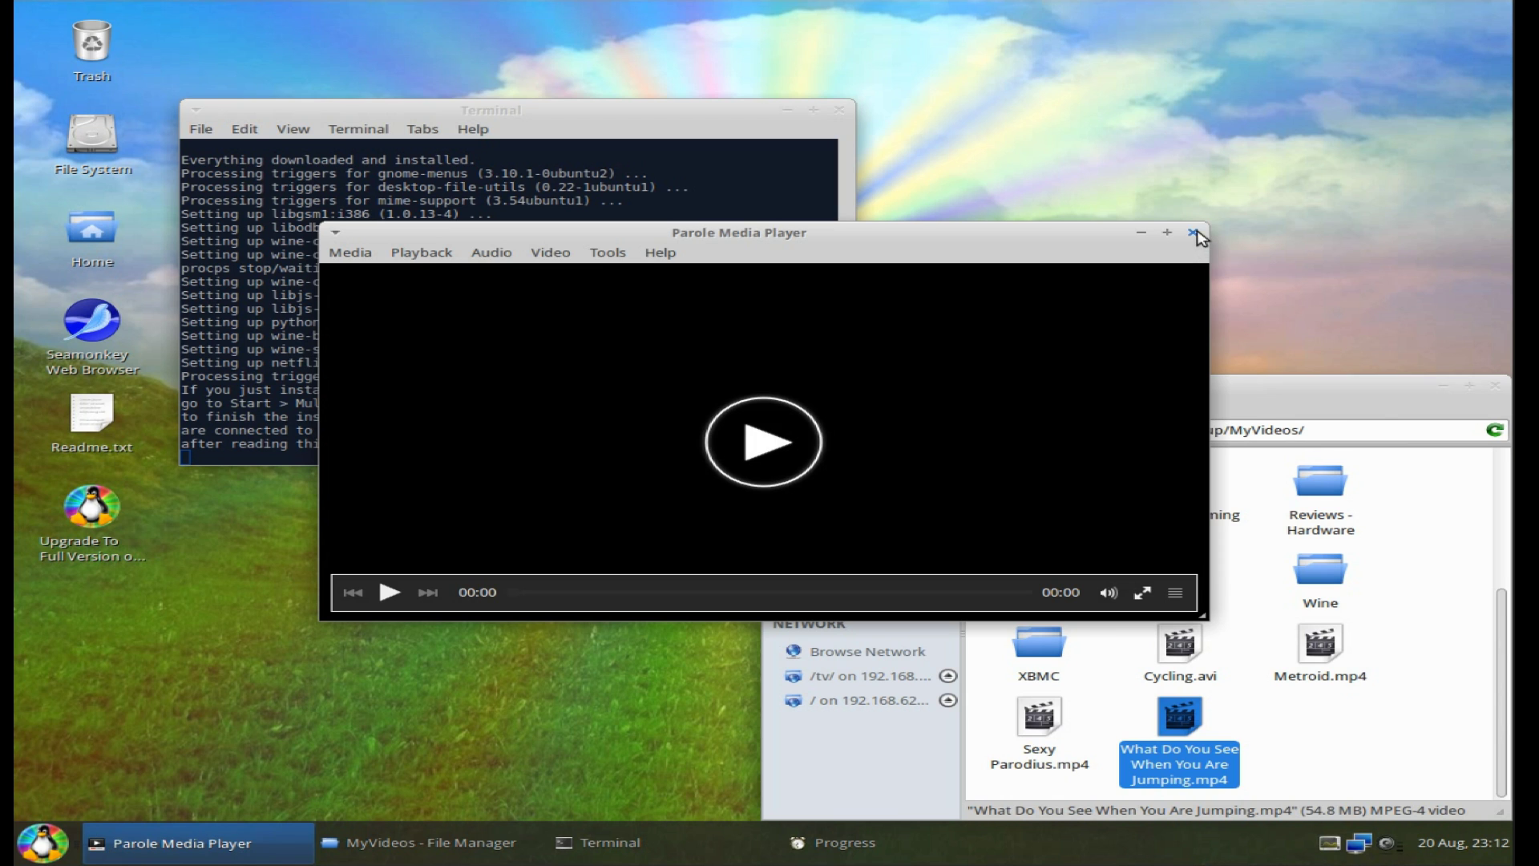
click(1195, 233)
Set the MP4's Open With application to VLC media player in its Properties
right_click(1179, 722)
click(1287, 711)
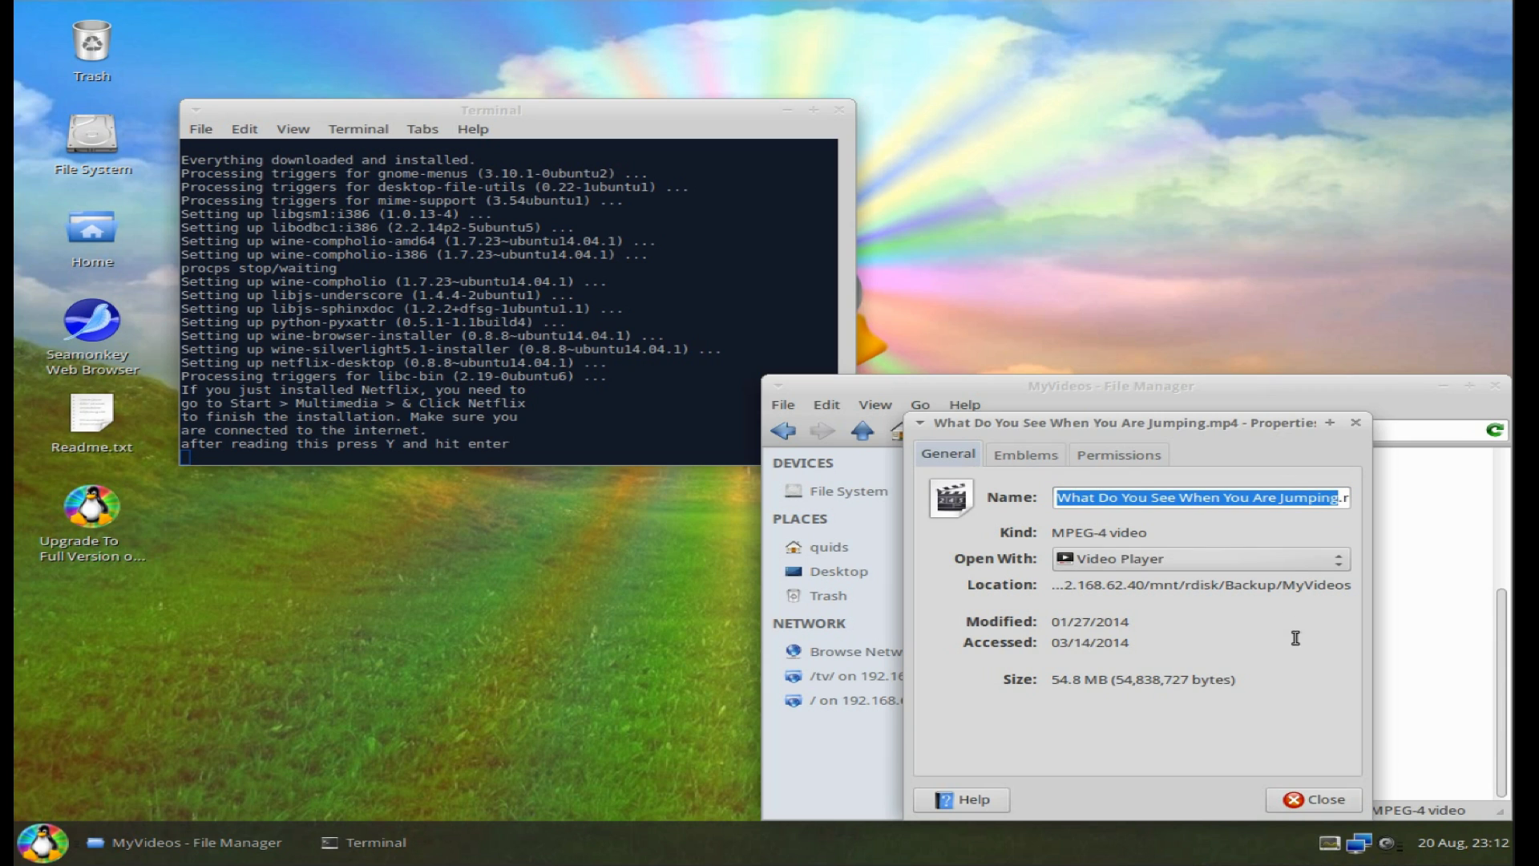
click(1286, 561)
click(1286, 588)
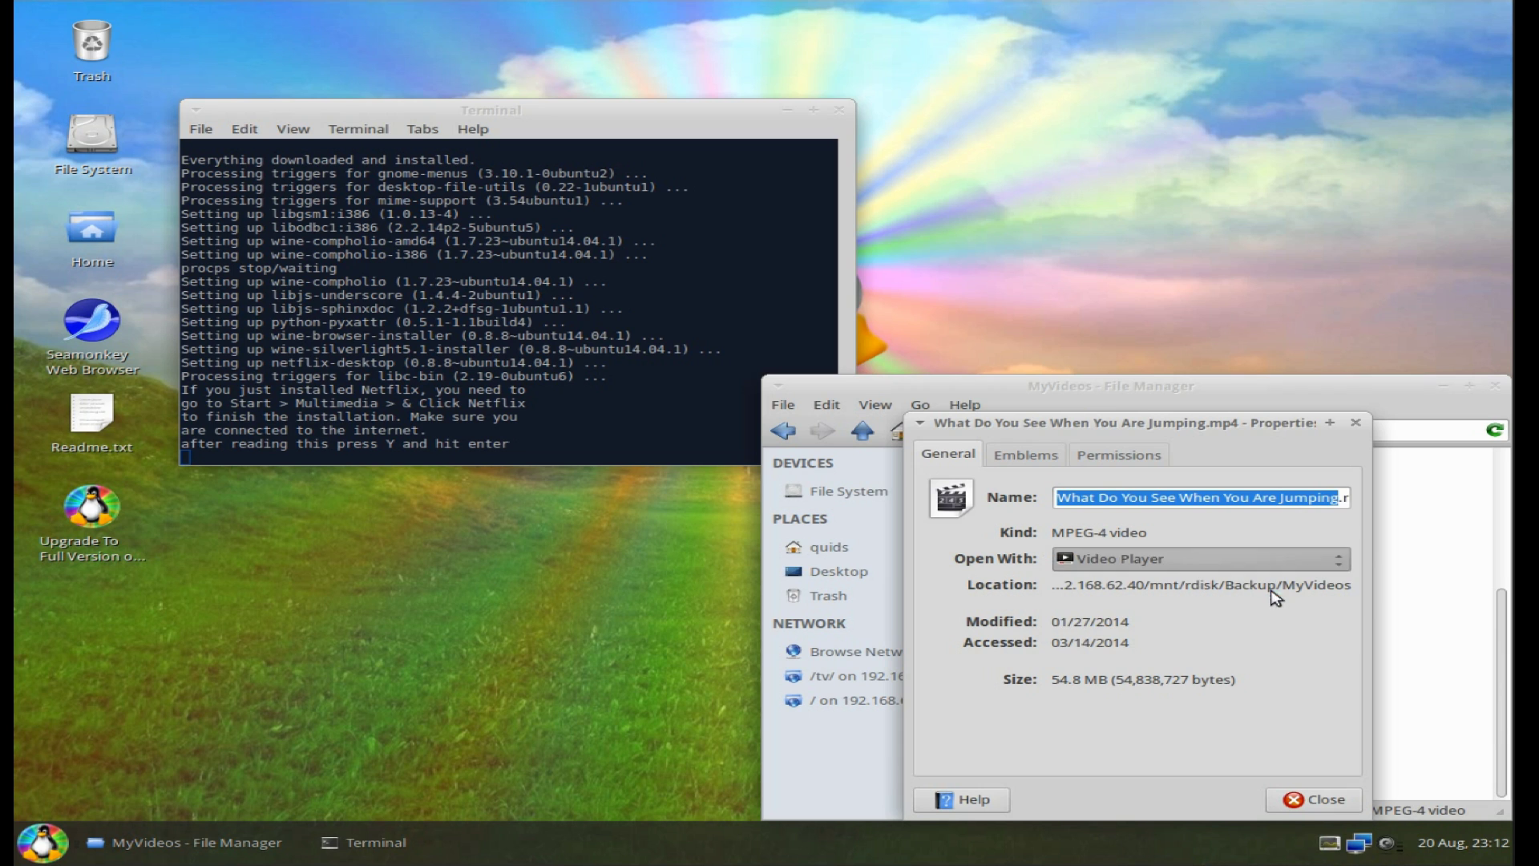
click(1291, 804)
Answer y to continue the Netflix setup, then close the full-screen Netflix sign-up page
click(564, 447)
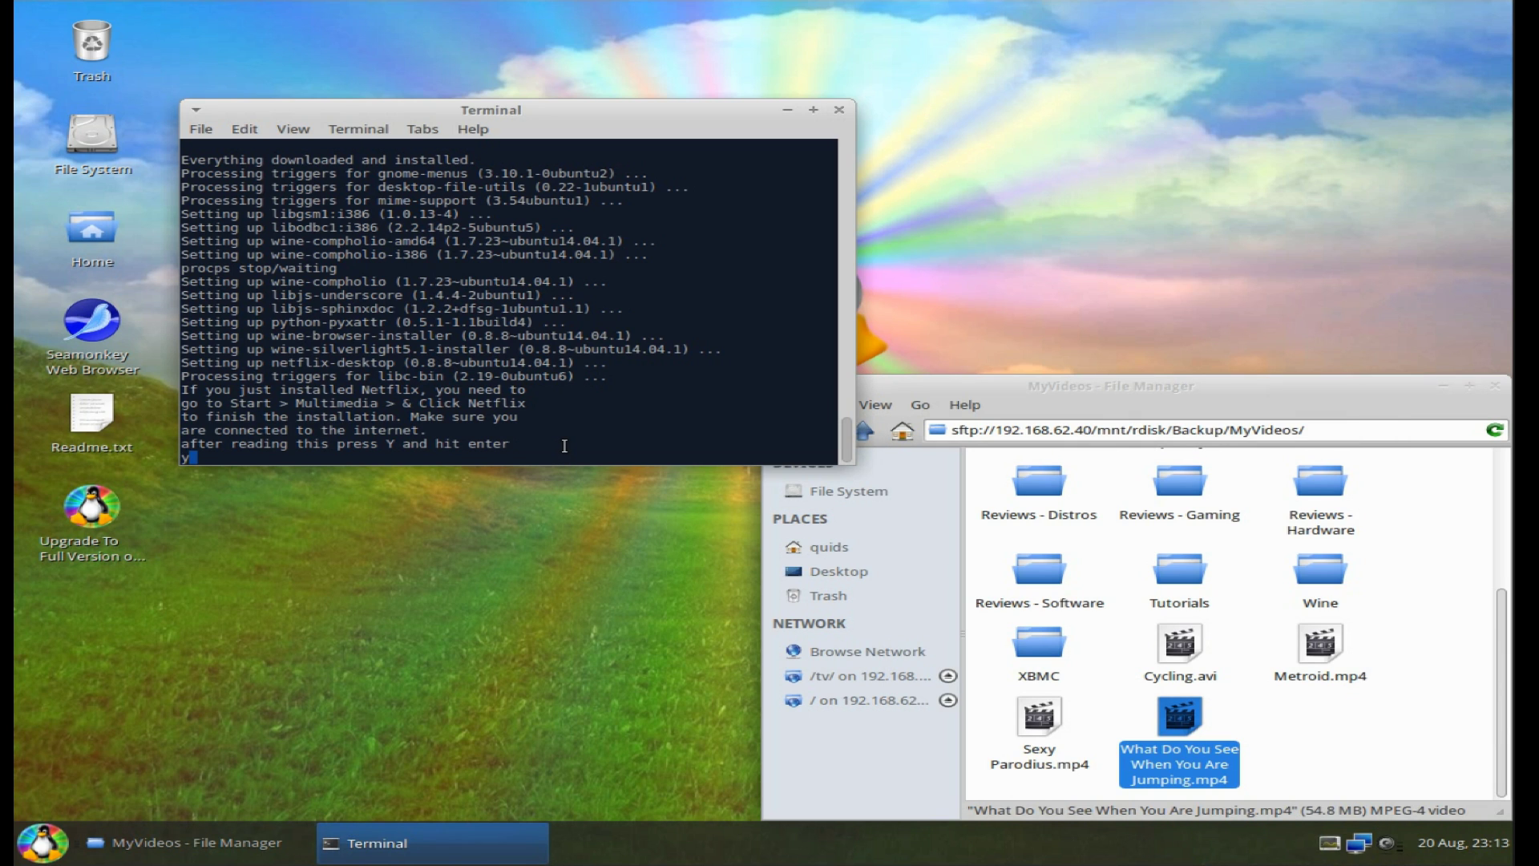
text(y)
key(Return)
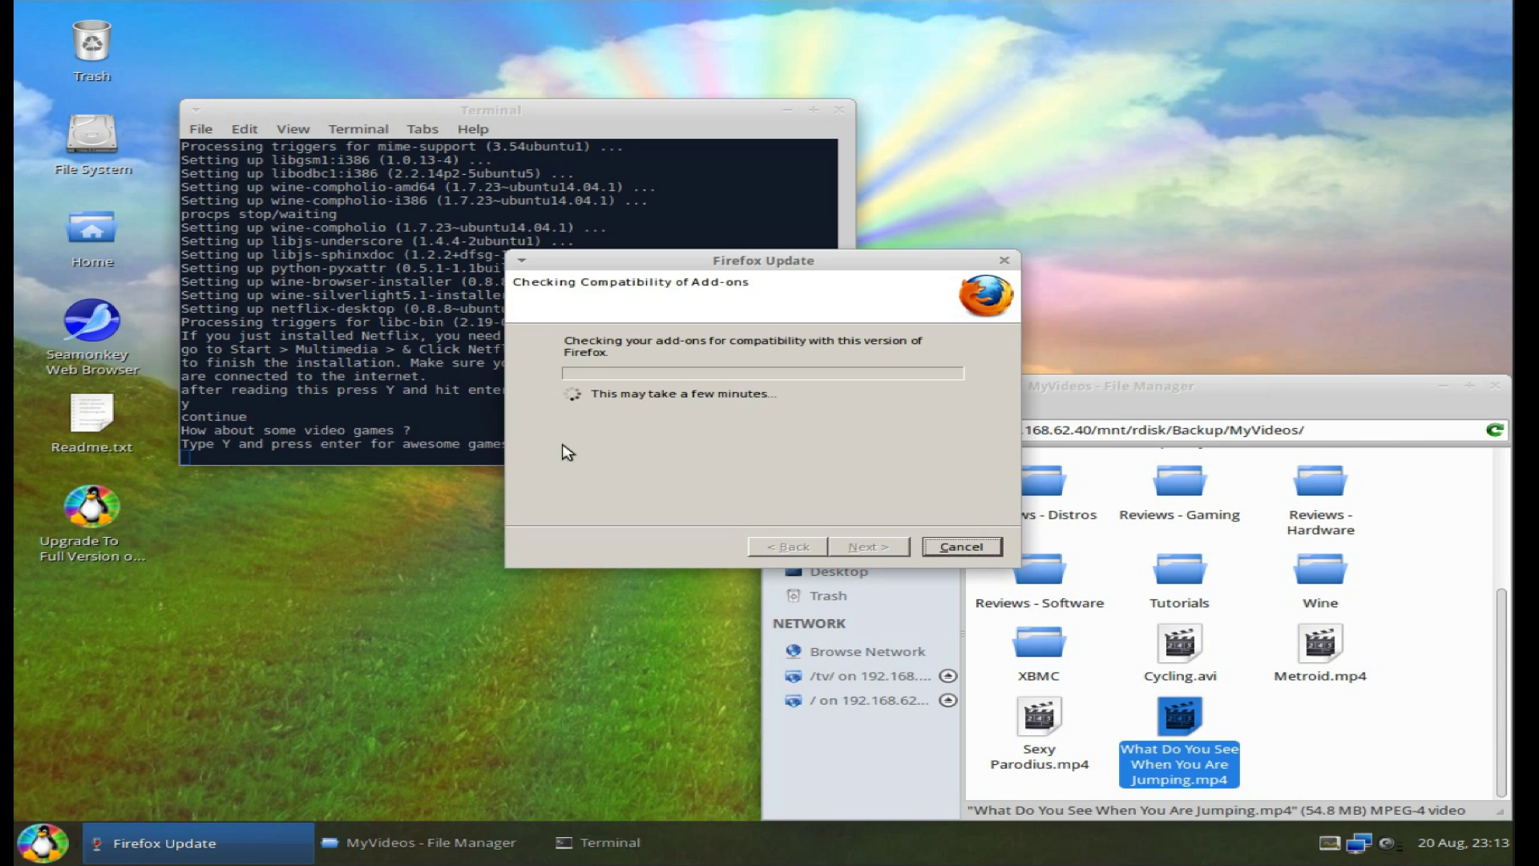
click(358, 411)
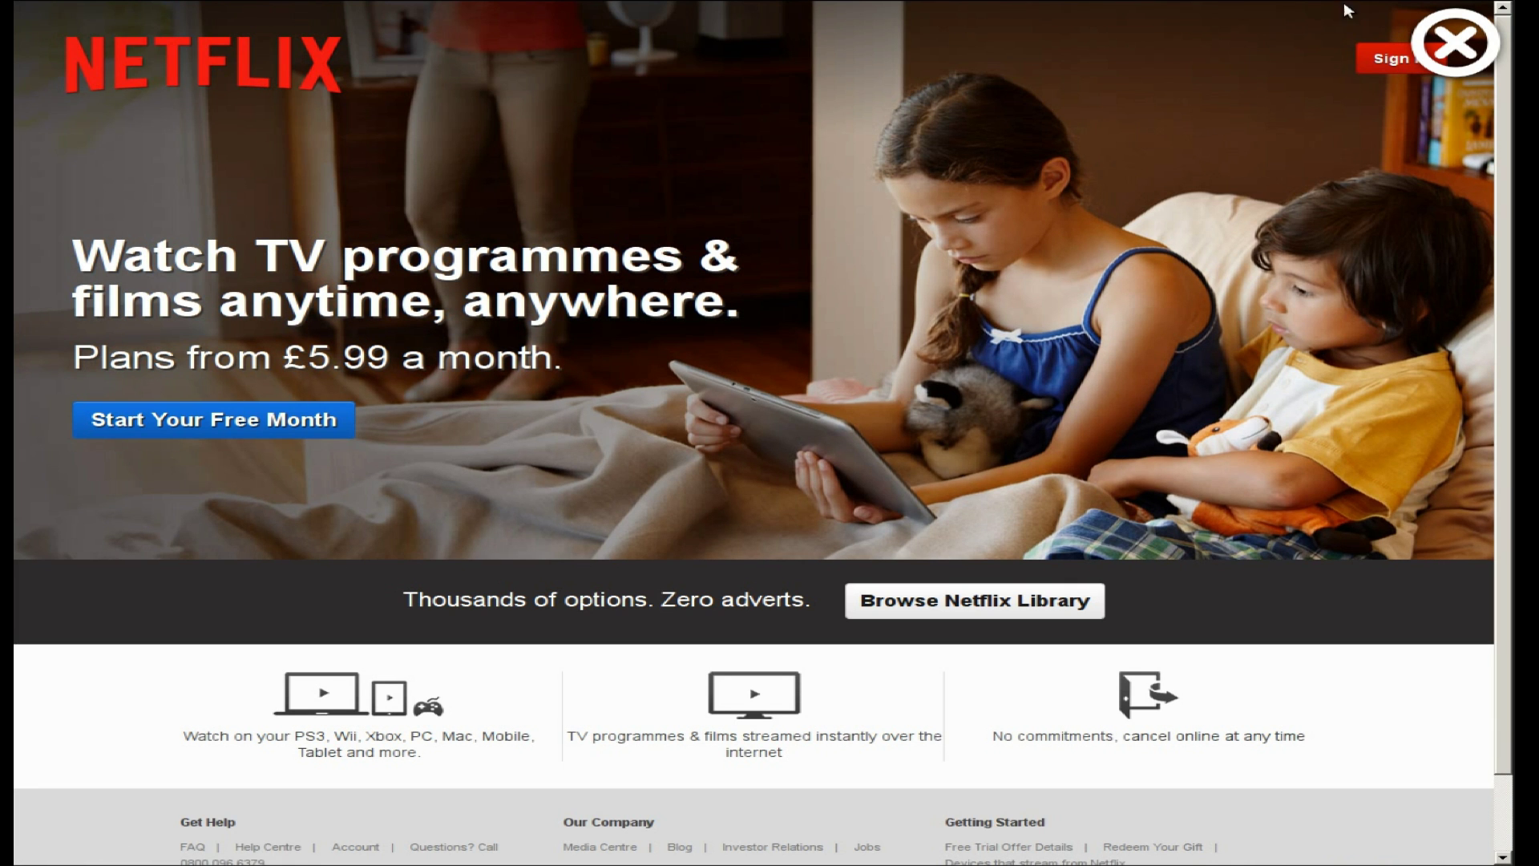
click(1456, 44)
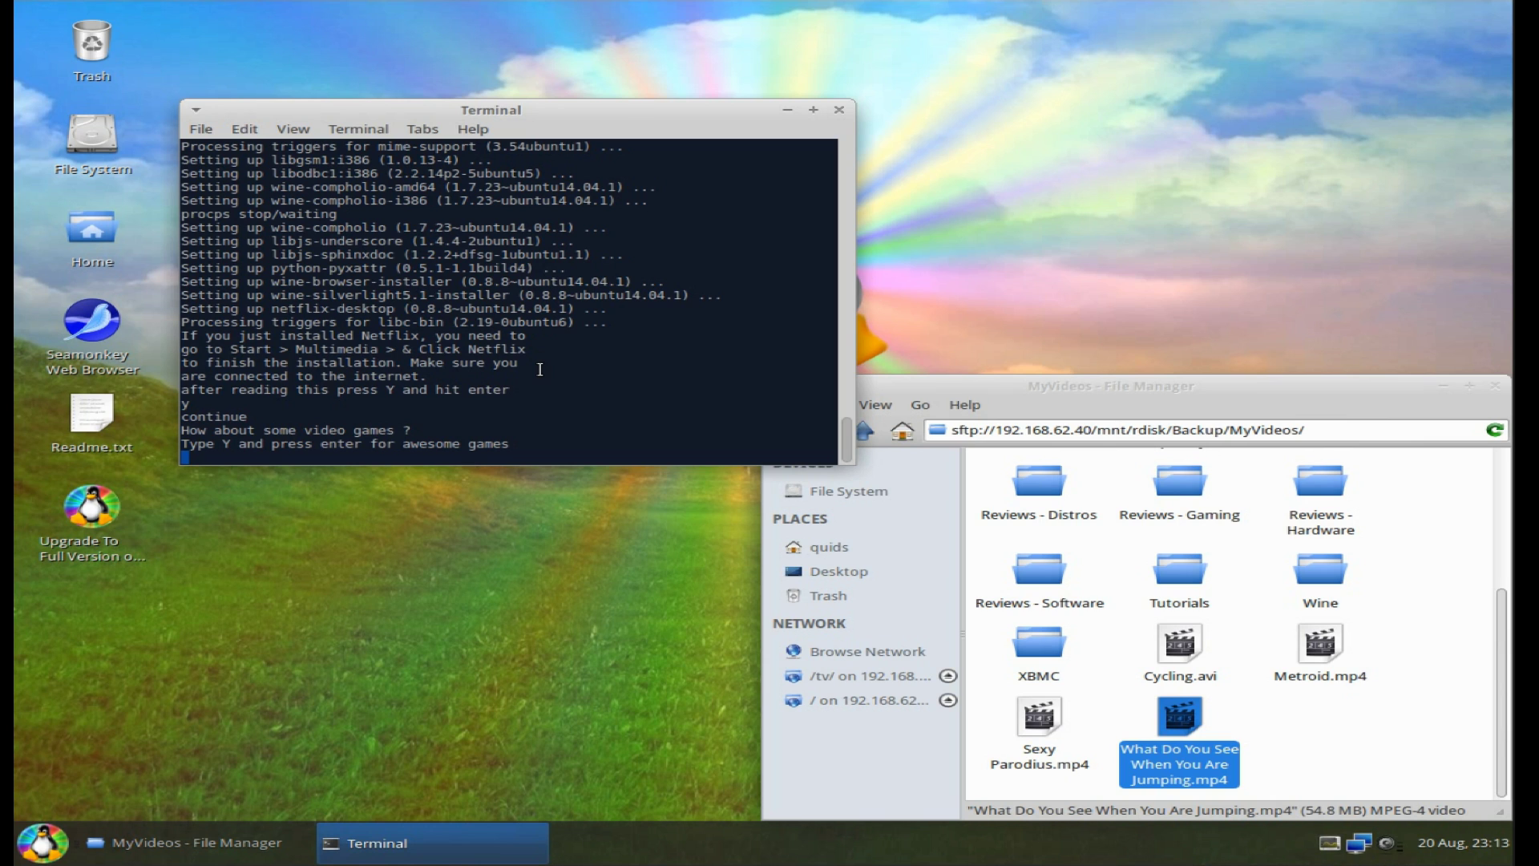
Accept the video games offer, review the package list, and confirm installing the 220 game packages
key(Return)
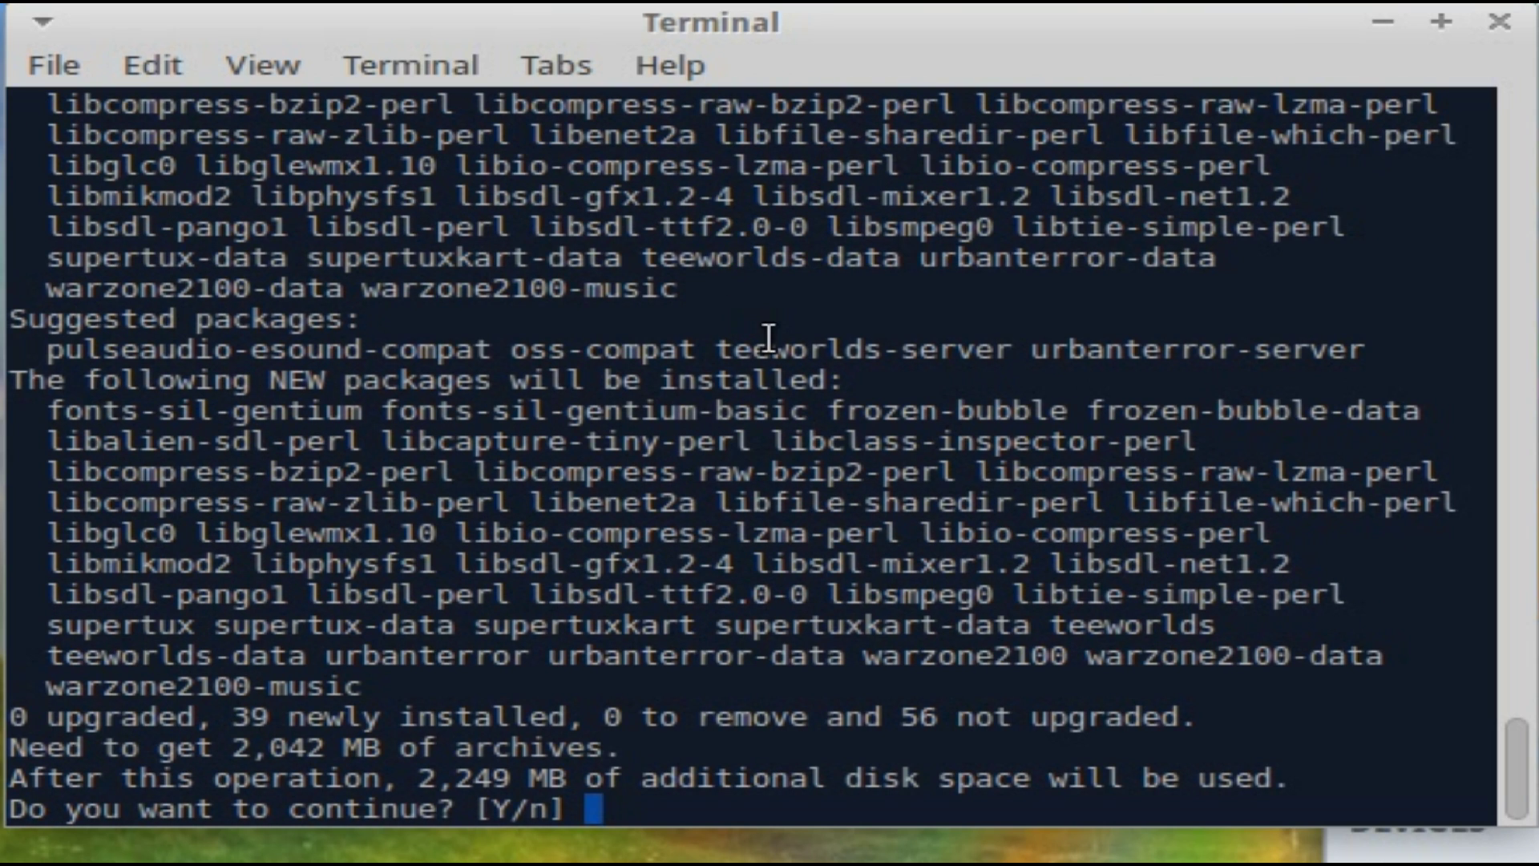
scroll(781, 343, up, 3)
scroll(665, 581, down, 3)
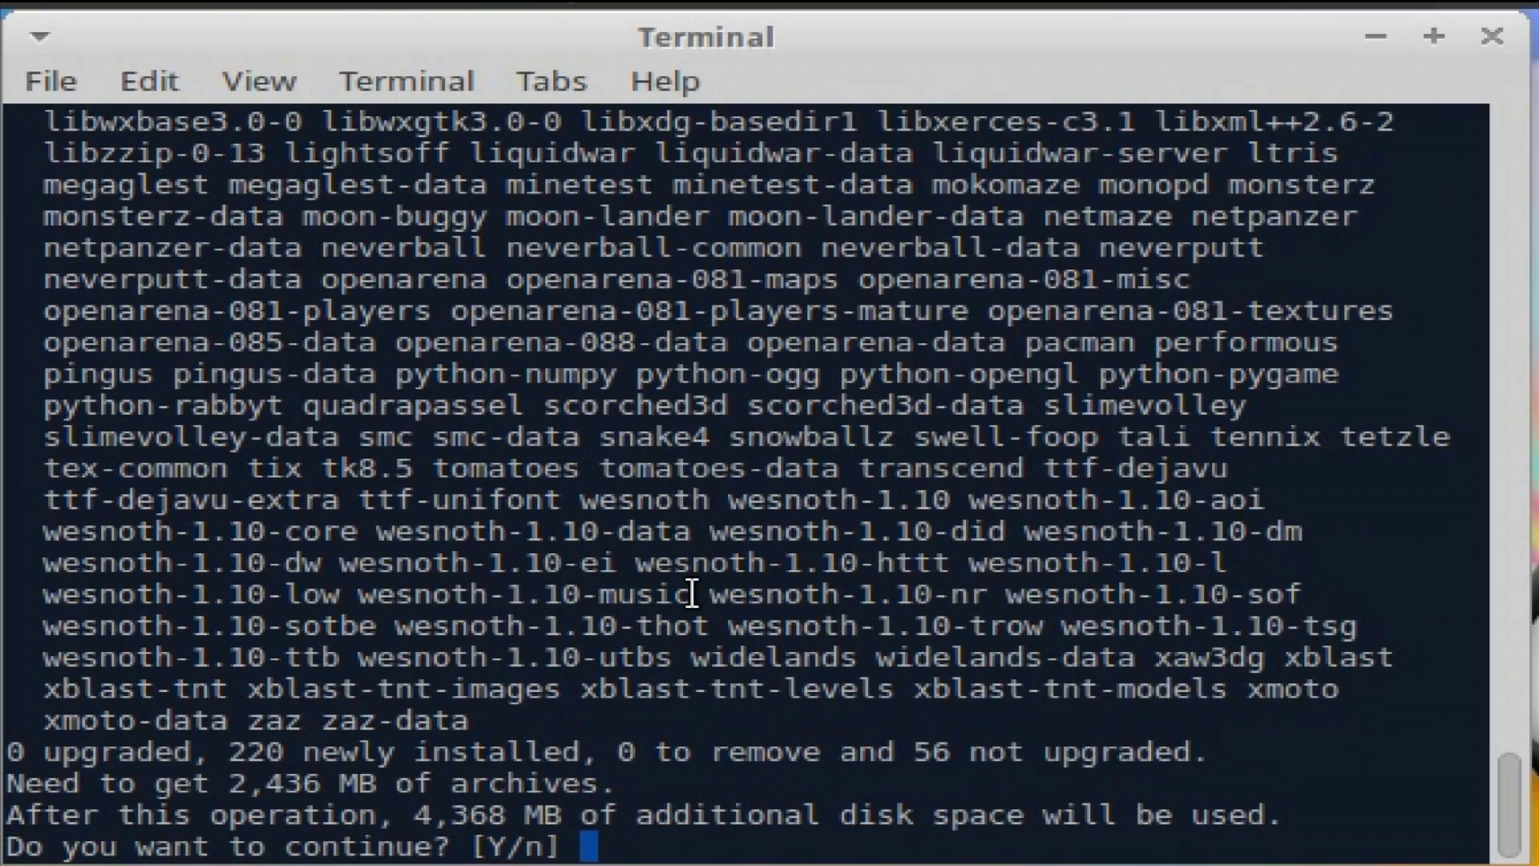
scroll(694, 597, up, 8)
scroll(691, 594, up, 5)
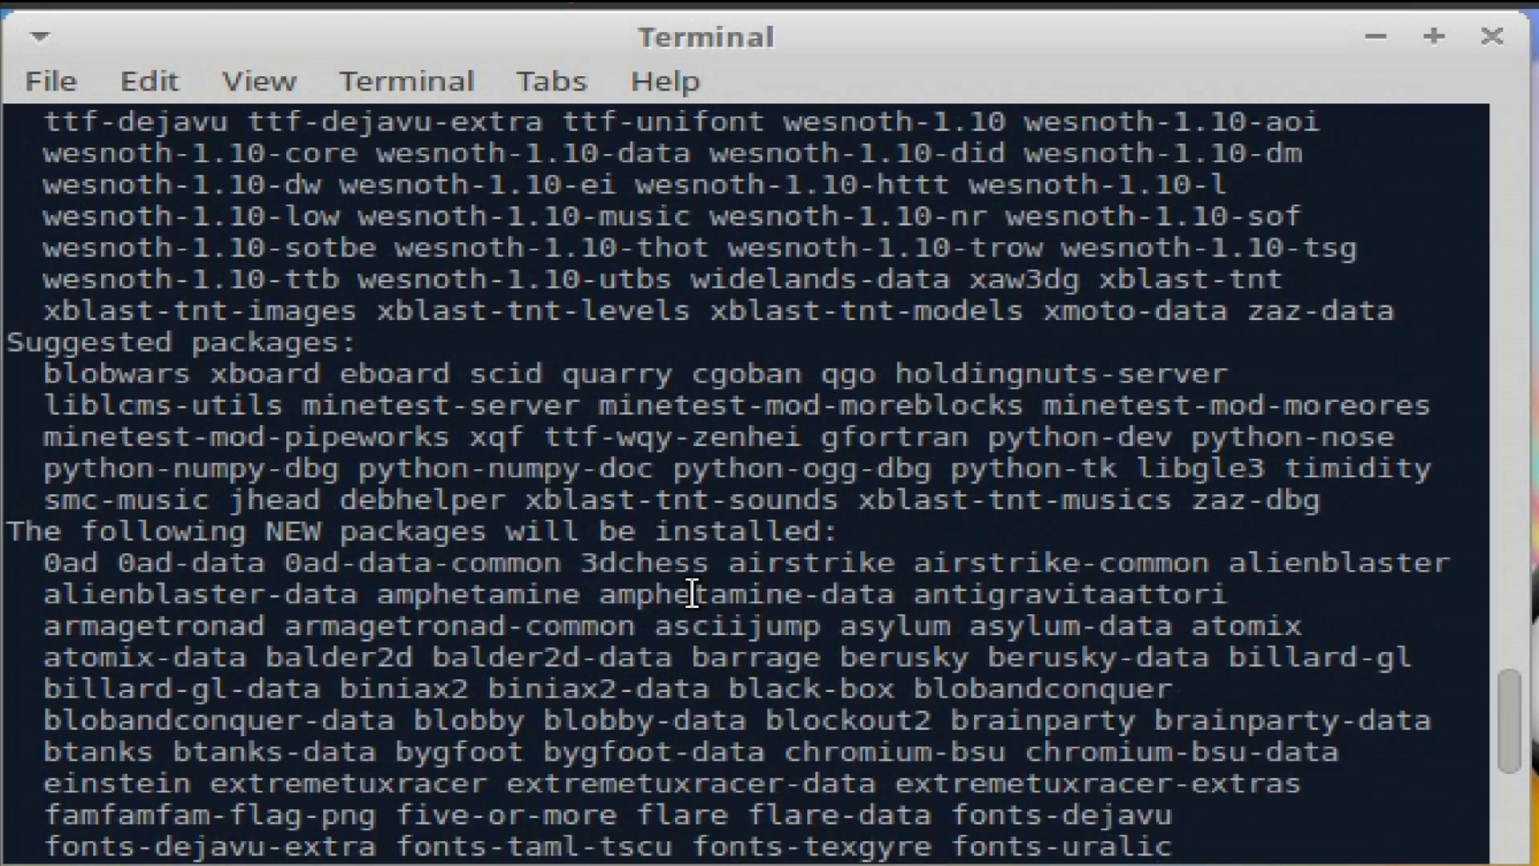
scroll(691, 594, down, 12)
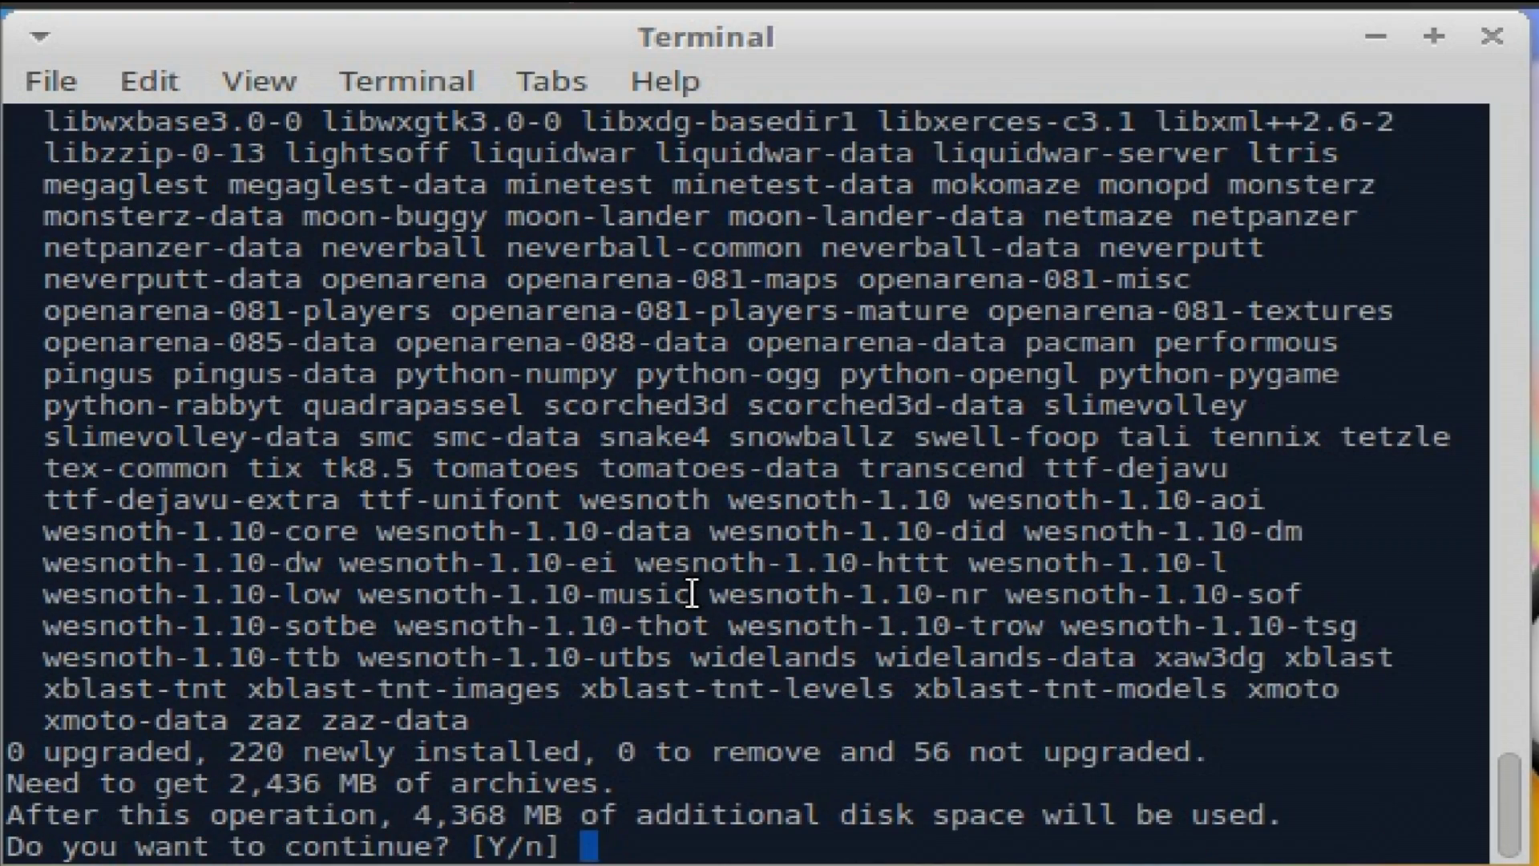
text(y)
key(Return)
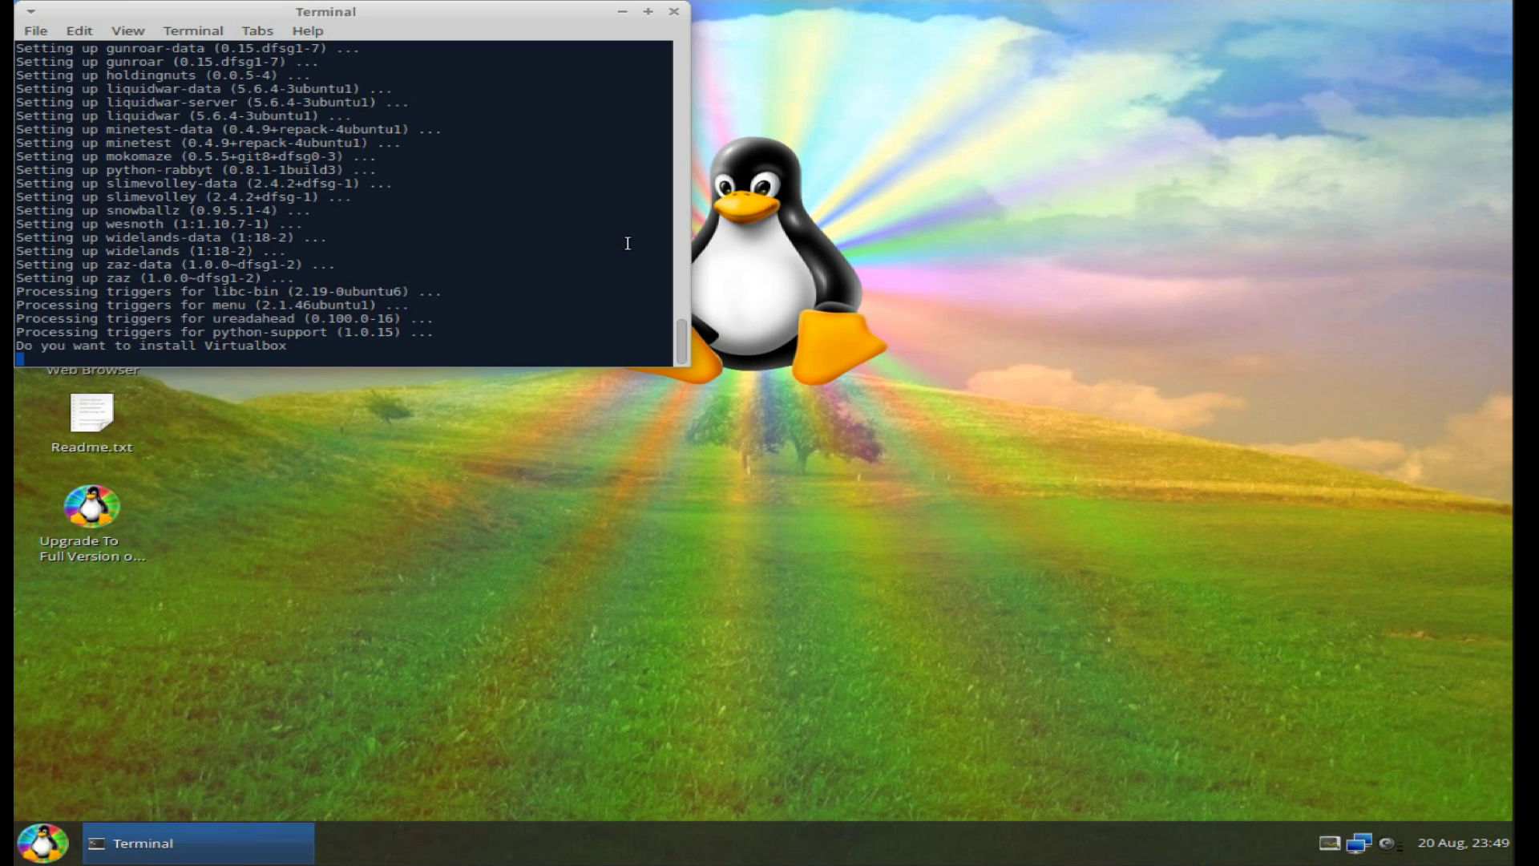
Answer n to the Virtualbox prompt so the installer finishes and closes
text(n)
key(Return)
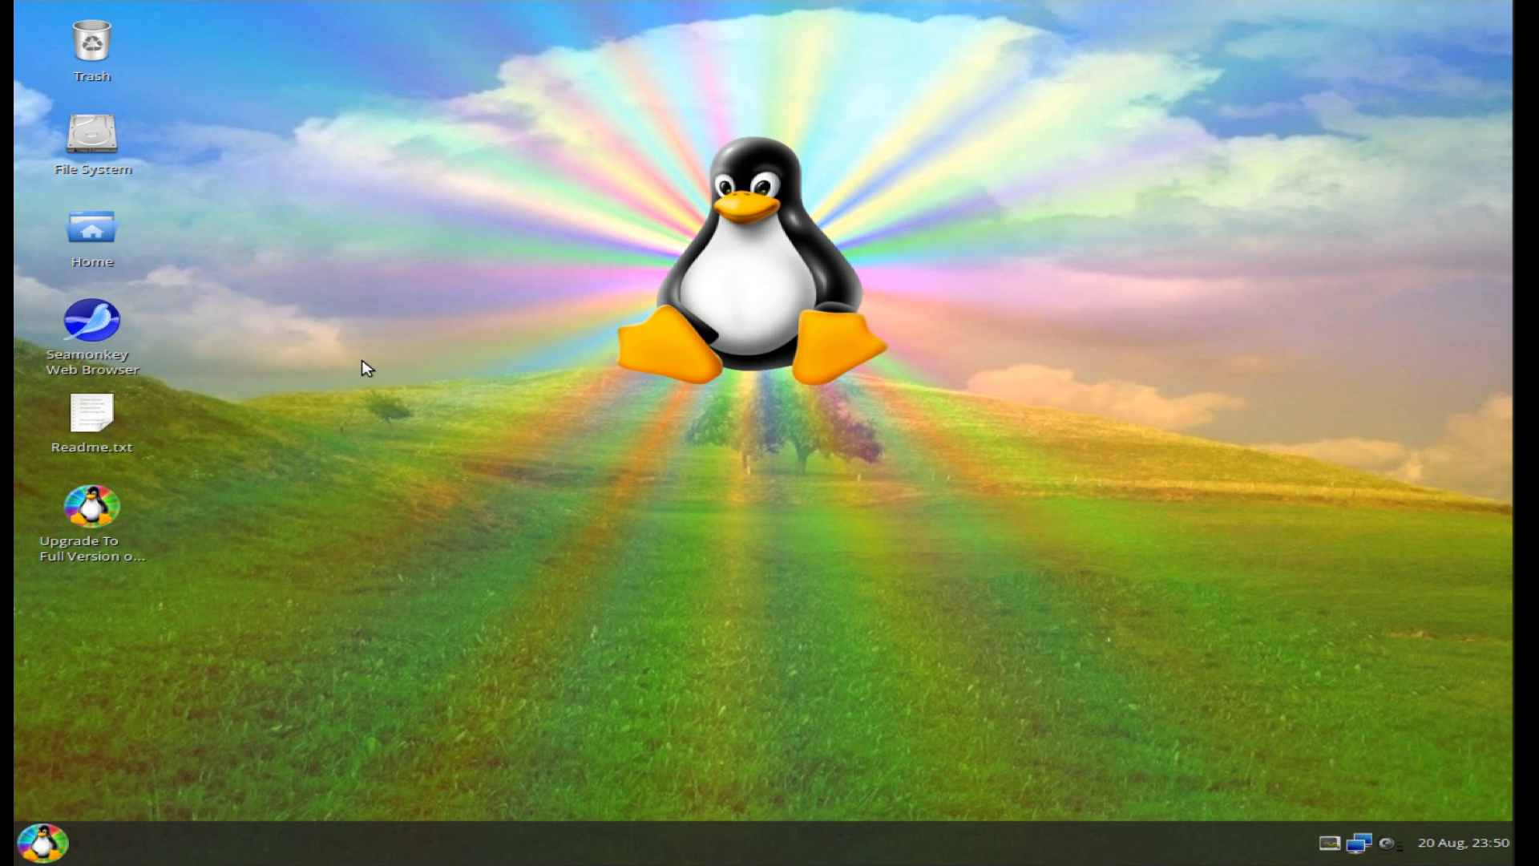
Open the Whisker Menu, scroll through the newly installed Games entries, then show Education applications
click(80, 845)
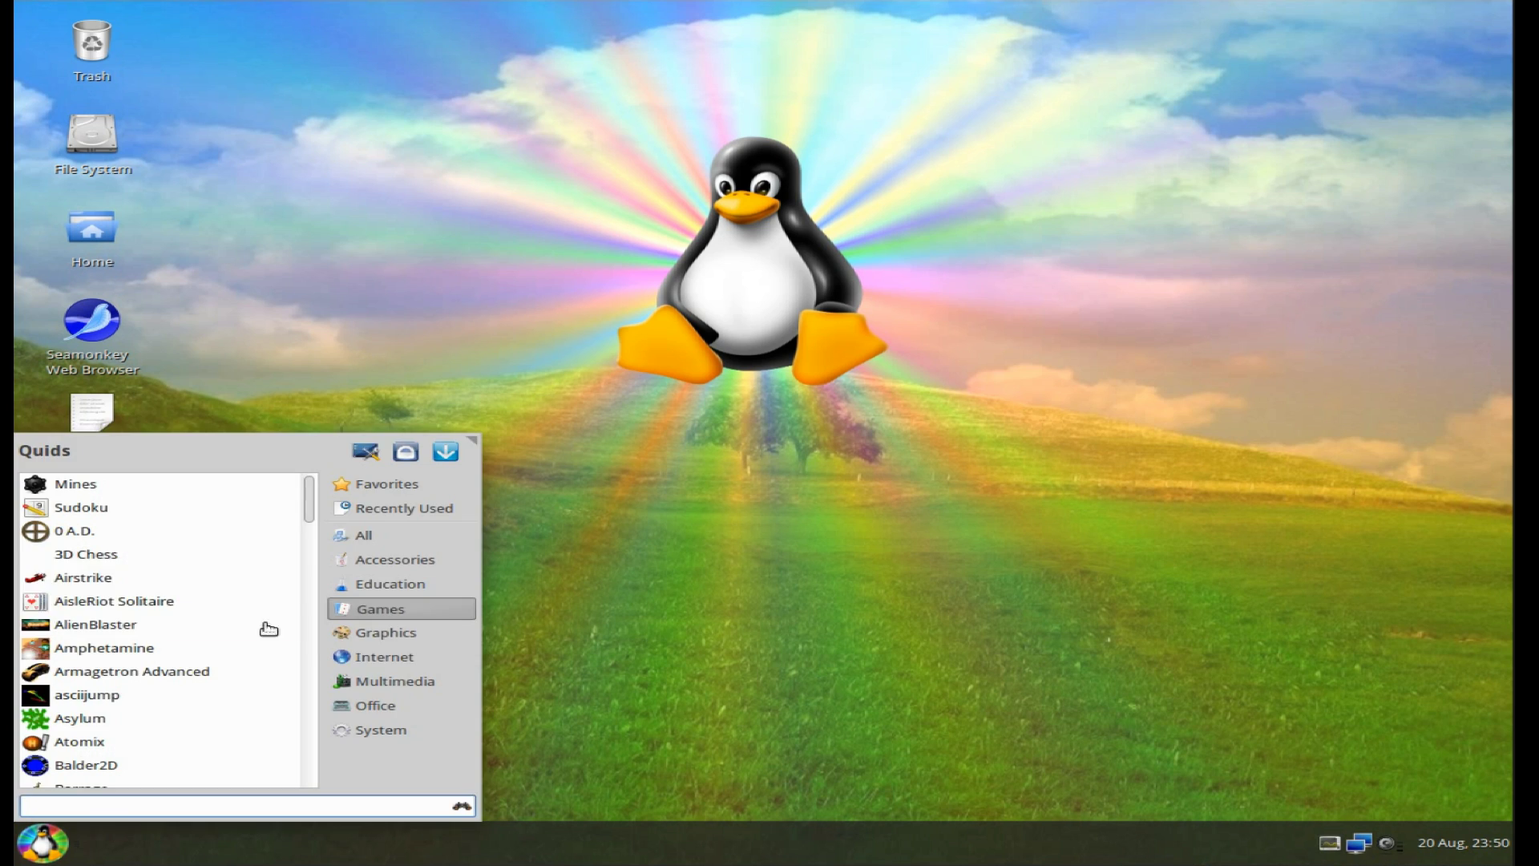
scroll(160, 550, down, 8)
scroll(164, 550, down, 15)
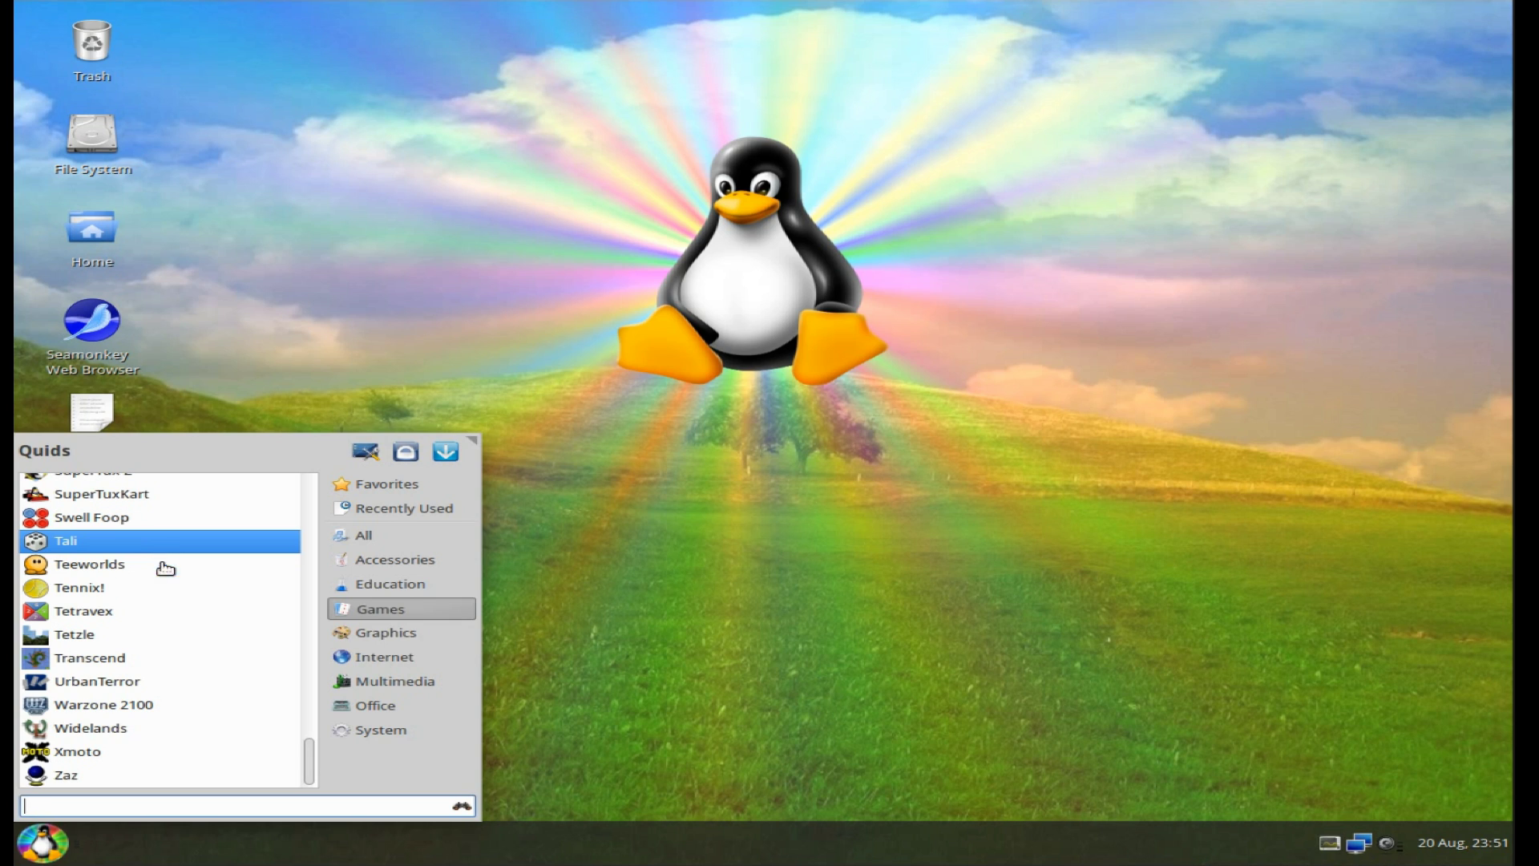
scroll(209, 665, up, 10)
scroll(209, 665, up, 6)
scroll(209, 665, up, 12)
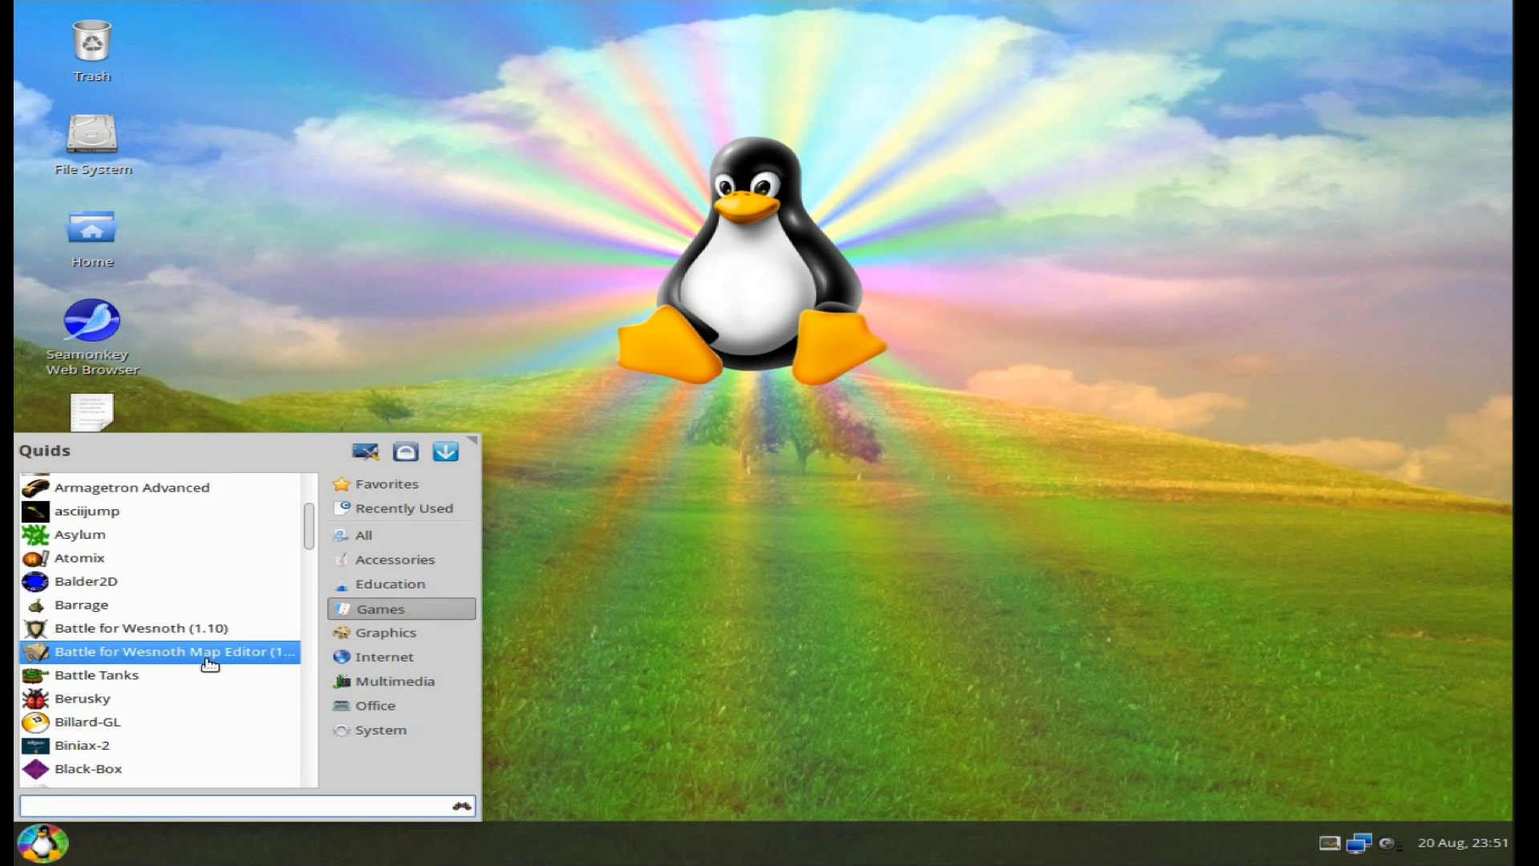
click(439, 583)
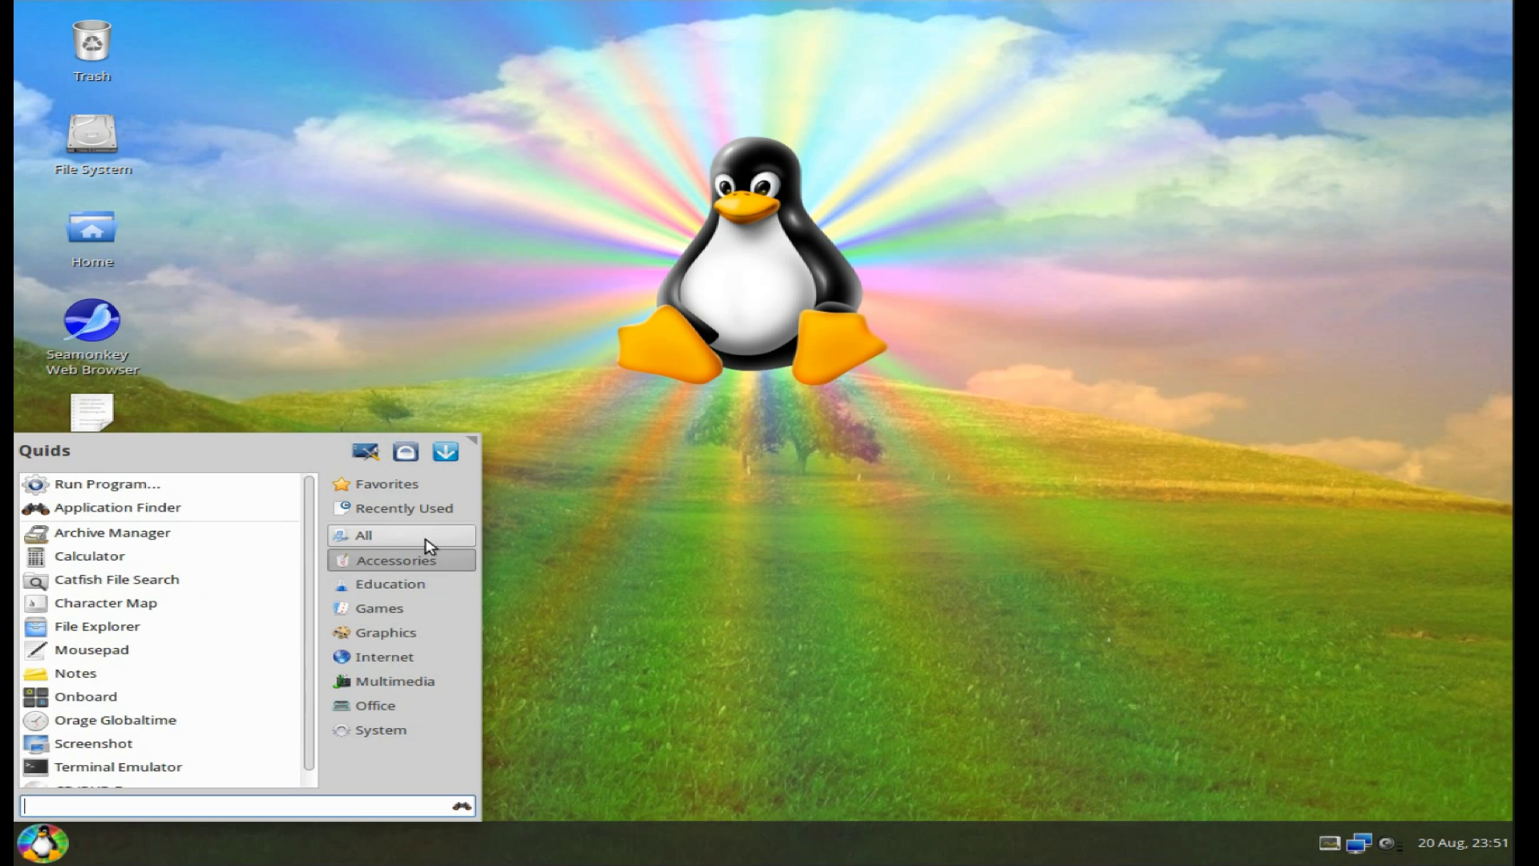